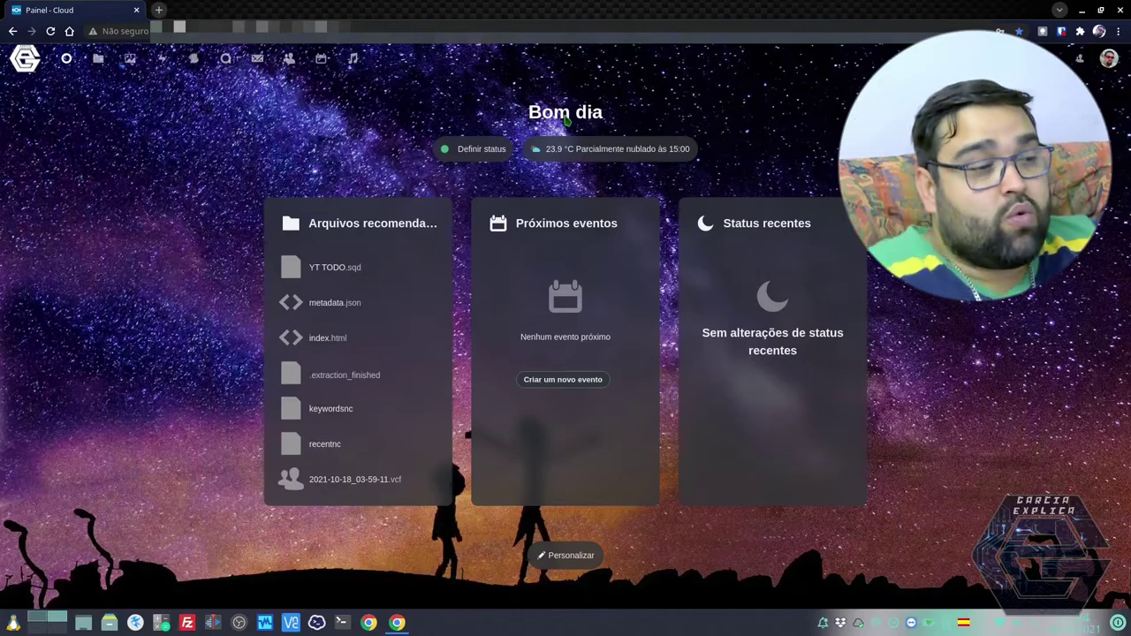
- Open the Mail app and delete the top two messages from the priority inbox
{"action": "left_click", "coordinate": [257, 61]}
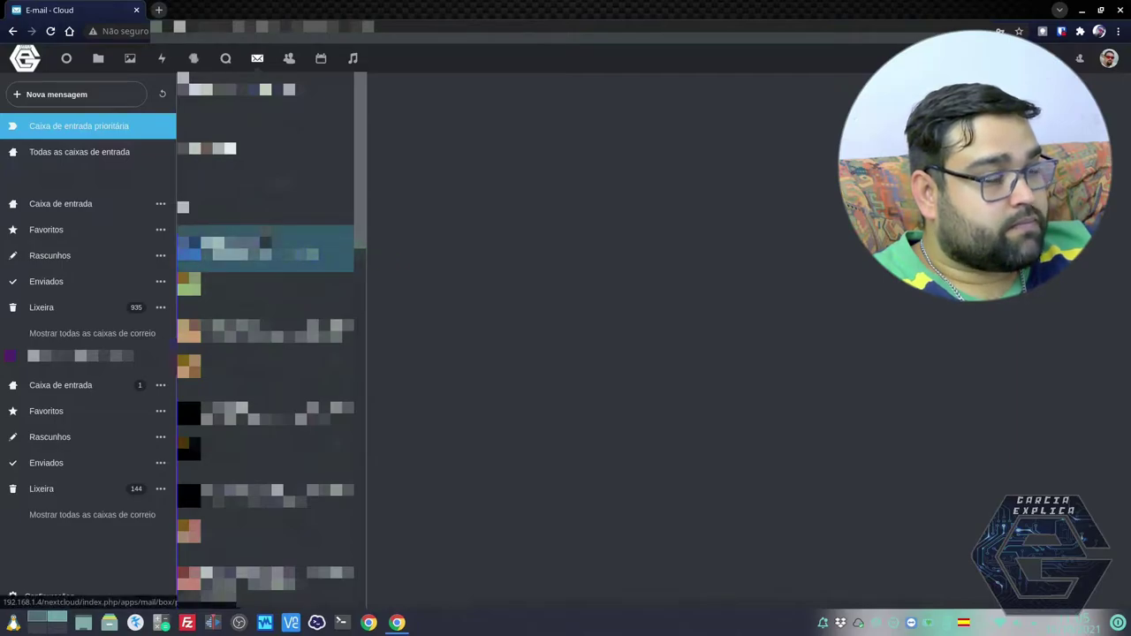
{"action": "right_click", "coordinate": [297, 266]}
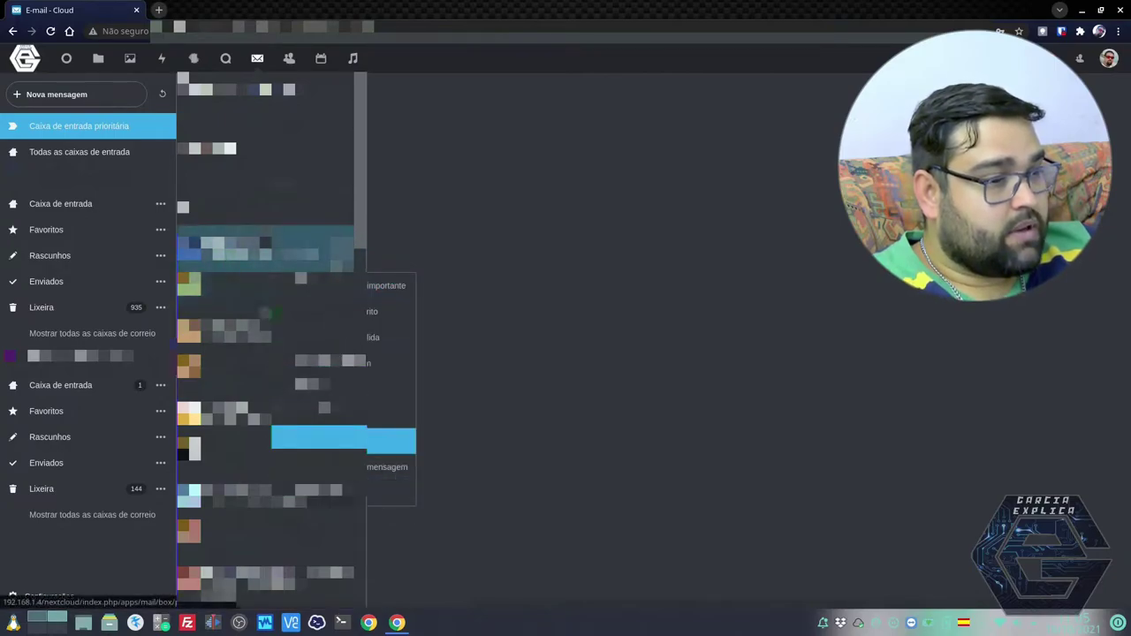
{"action": "left_click", "coordinate": [389, 490]}
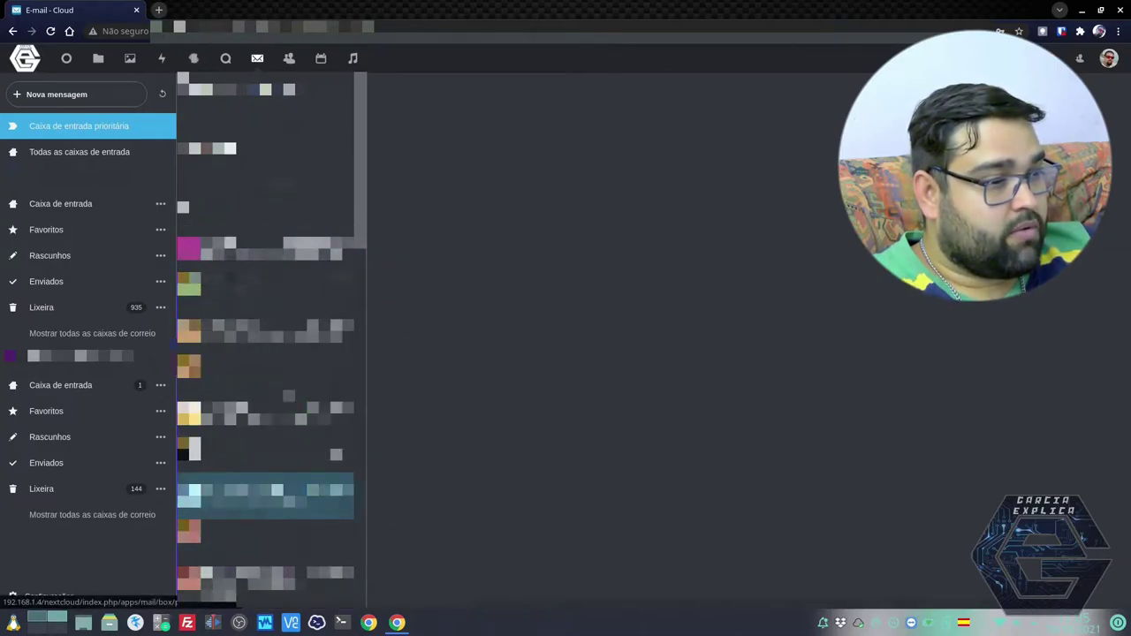
{"action": "left_click", "coordinate": [343, 250]}
{"action": "left_click", "coordinate": [389, 493]}
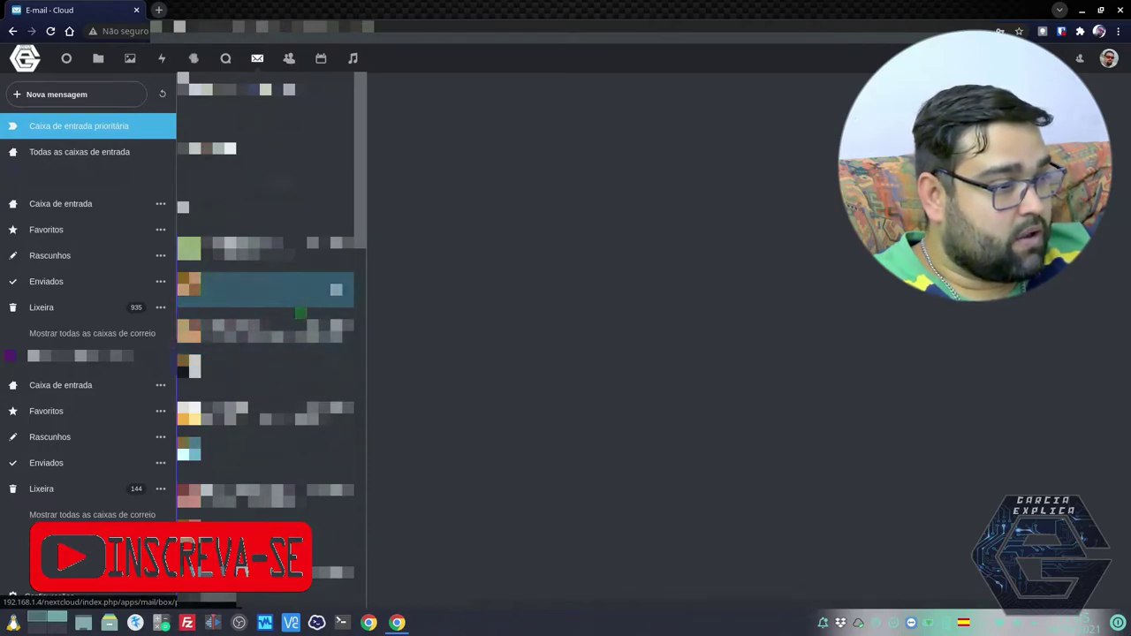
- Look through the inboxes of both mail accounts and the mail settings, ending back at the priority inbox
{"action": "left_click_drag", "start_coordinate": [265, 290], "coordinate": [106, 190]}
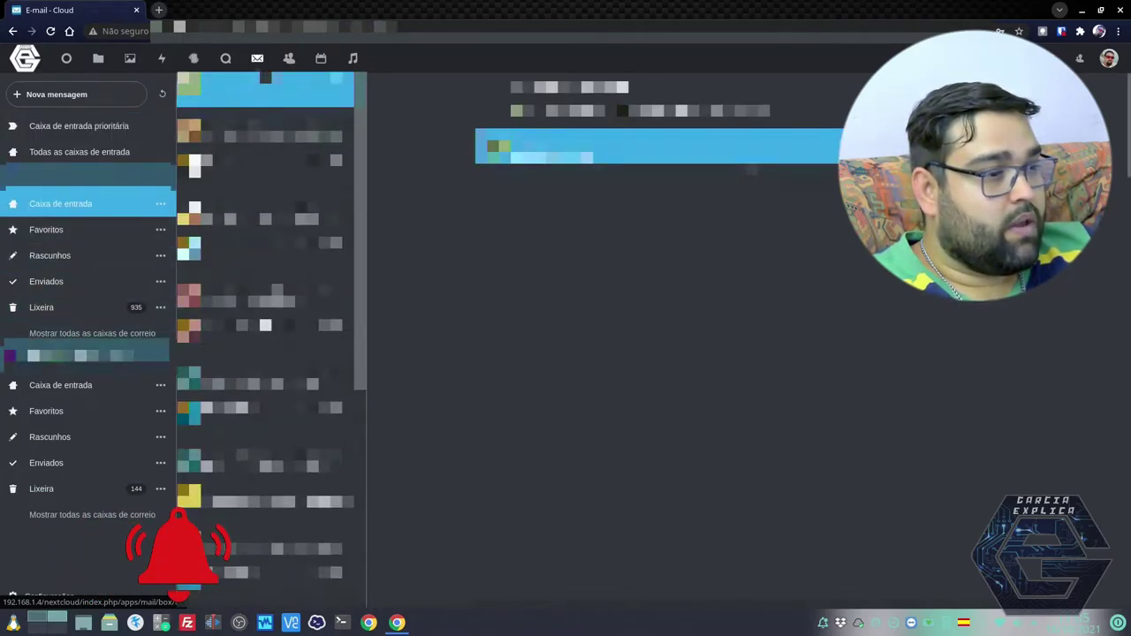
{"action": "left_click", "coordinate": [60, 380]}
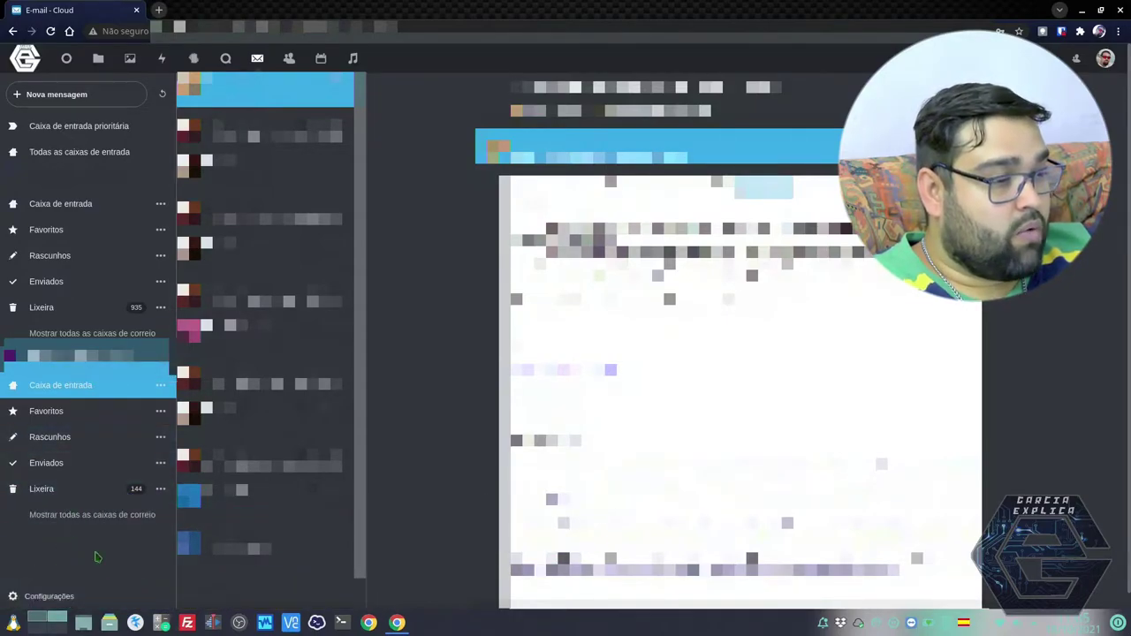
{"action": "left_click", "coordinate": [53, 597]}
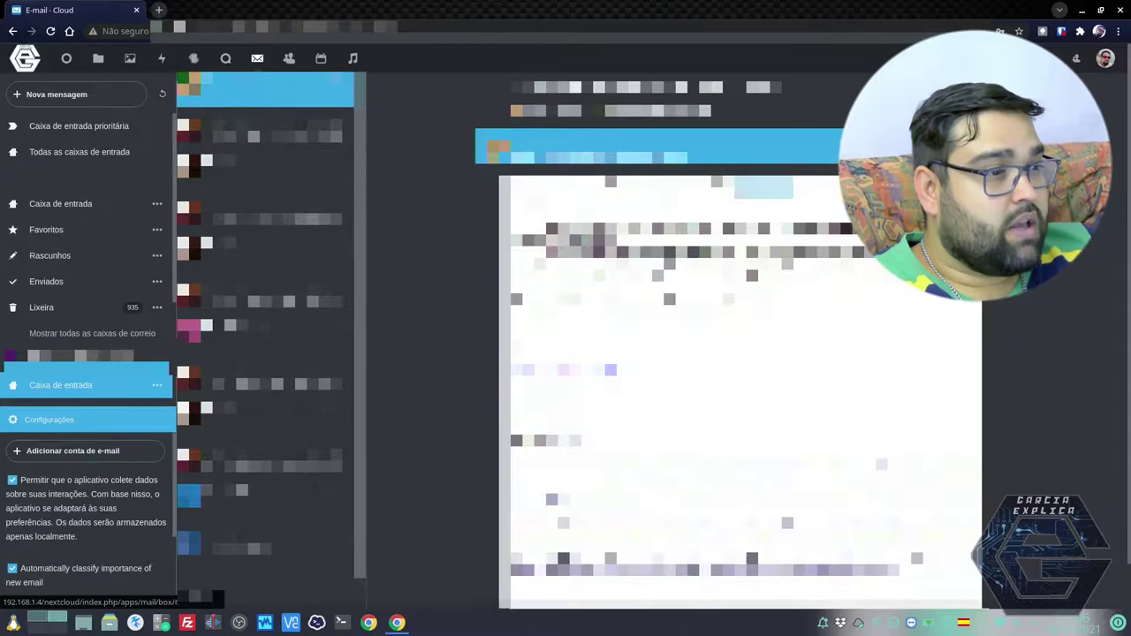
{"action": "left_click", "coordinate": [80, 385]}
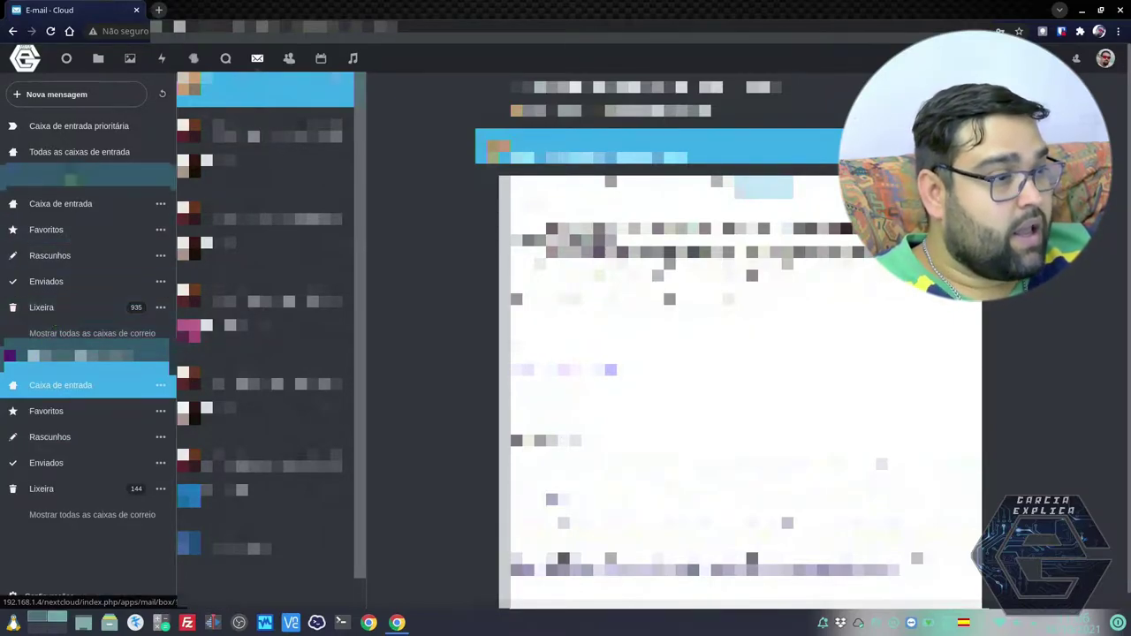
{"action": "left_click", "coordinate": [70, 197]}
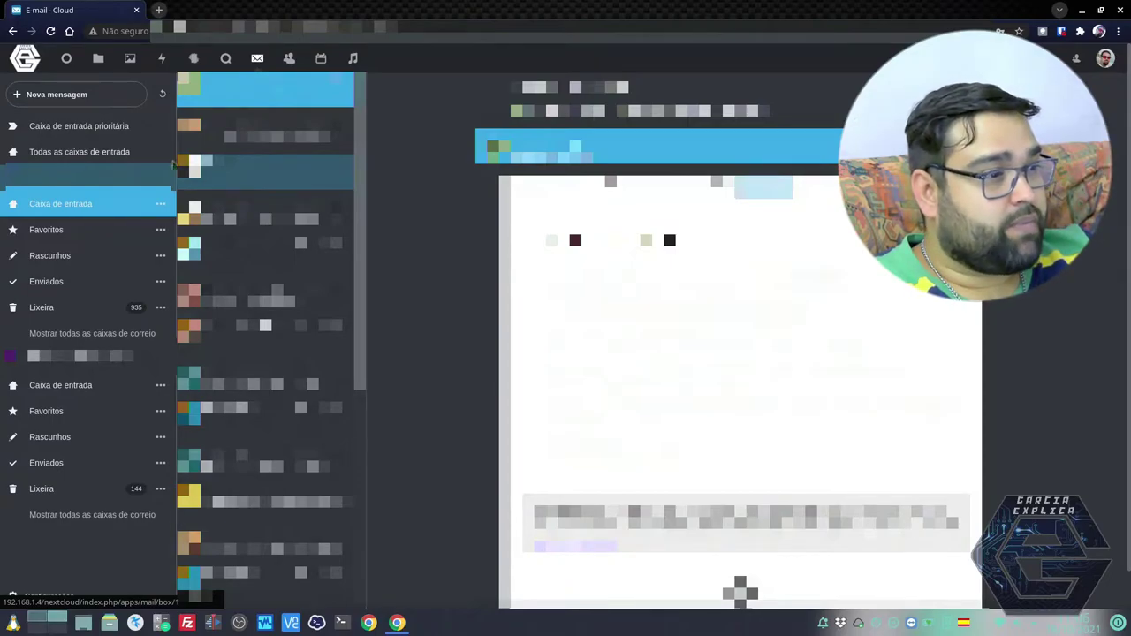
{"action": "left_click", "coordinate": [106, 128]}
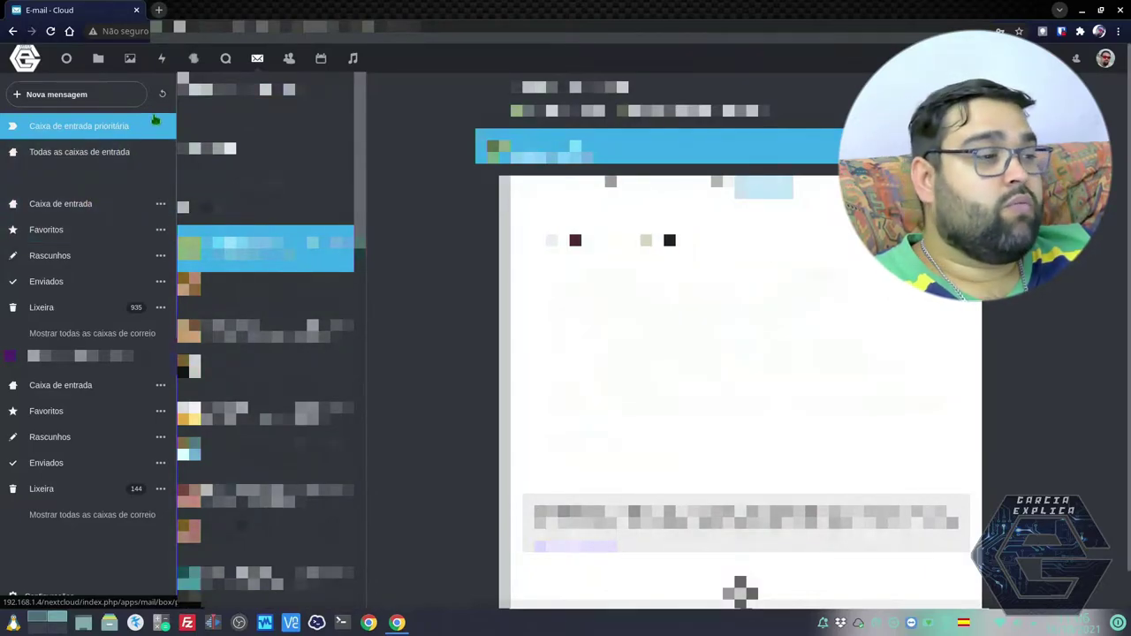
- Open Google Keep in a new browser tab to view its notes, and close that tab
{"action": "left_click", "coordinate": [159, 10]}
{"action": "left_click", "coordinate": [43, 50]}
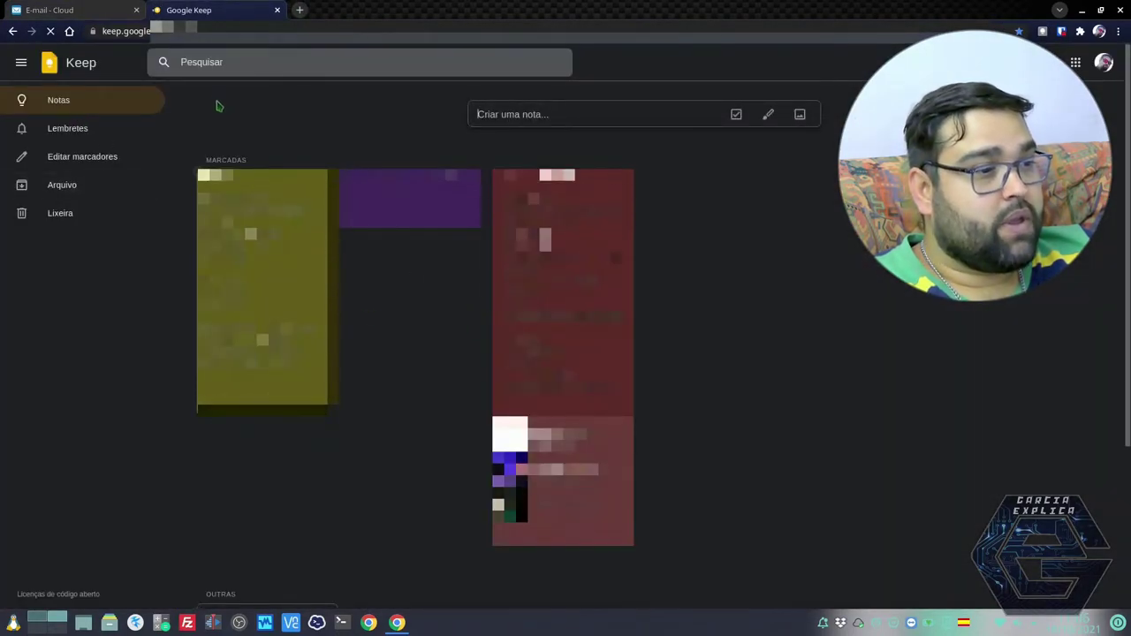
{"action": "left_click", "coordinate": [277, 10]}
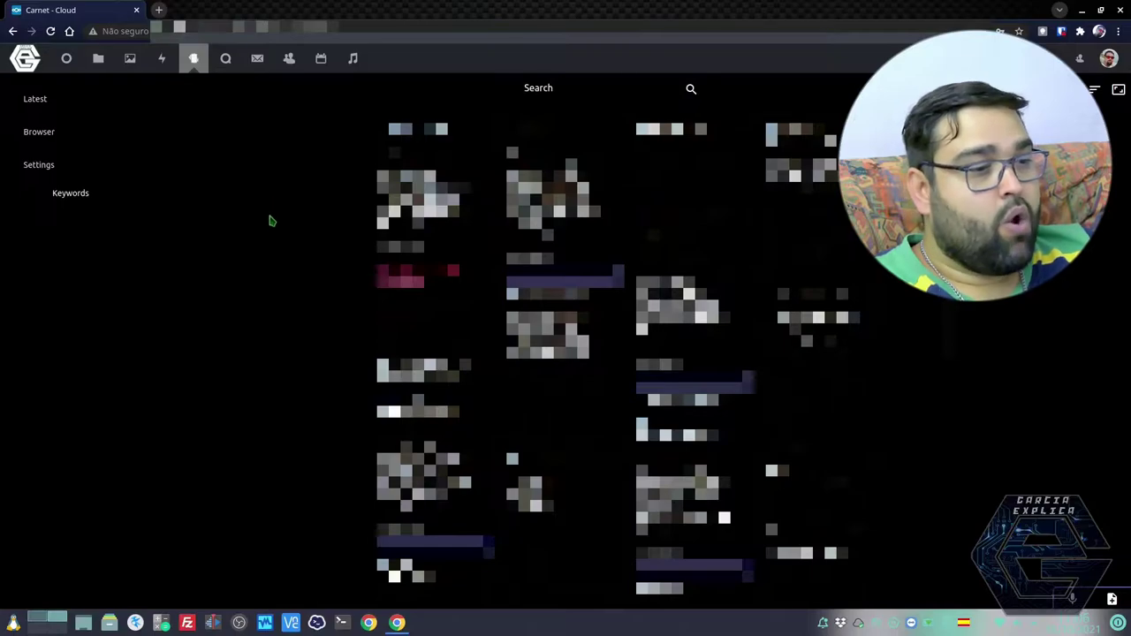
- Browse the note list in Carnet, view the "Programas" note and close it
{"action": "scroll", "coordinate": [368, 232], "scroll_direction": "down", "scroll_amount": 10}
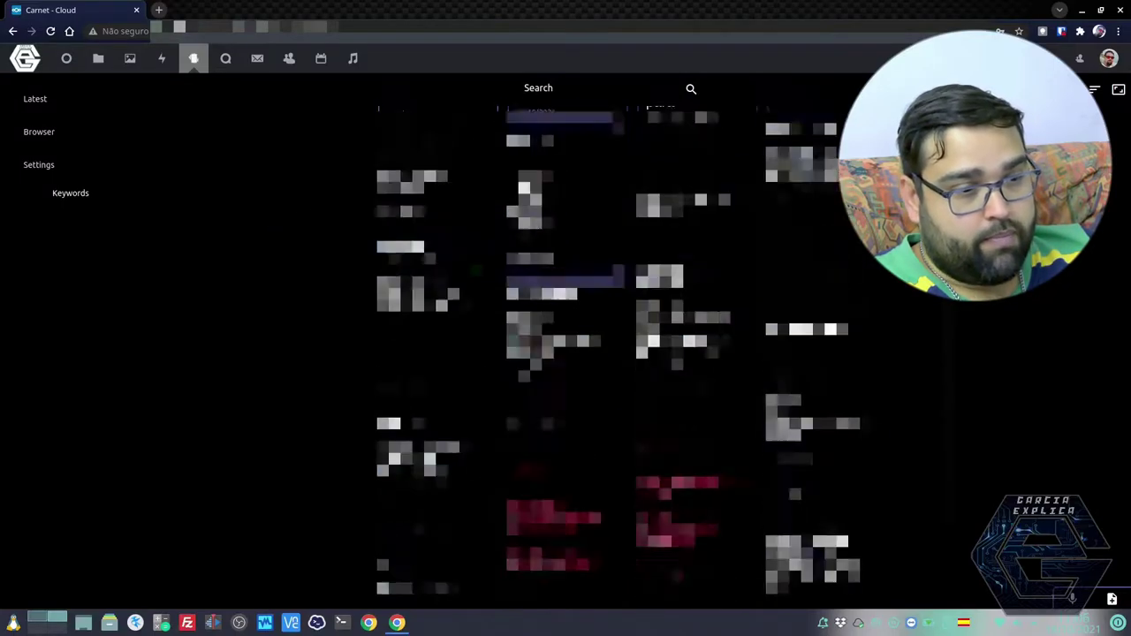
{"action": "scroll", "coordinate": [610, 354], "scroll_direction": "down", "scroll_amount": 3}
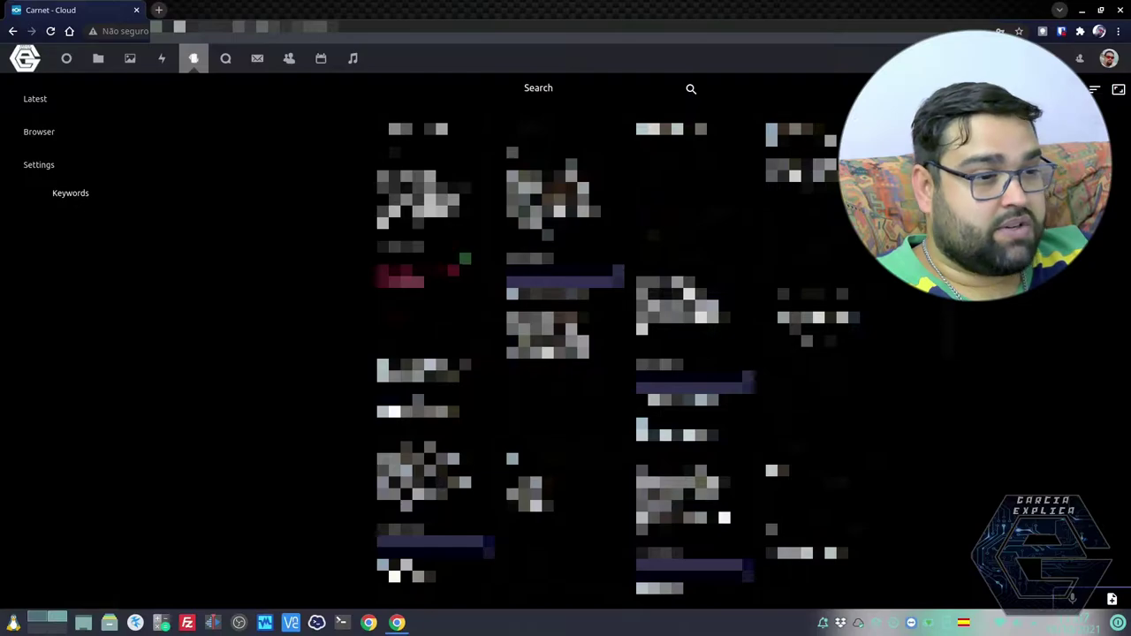
{"action": "scroll", "coordinate": [465, 258], "scroll_direction": "down", "scroll_amount": 2}
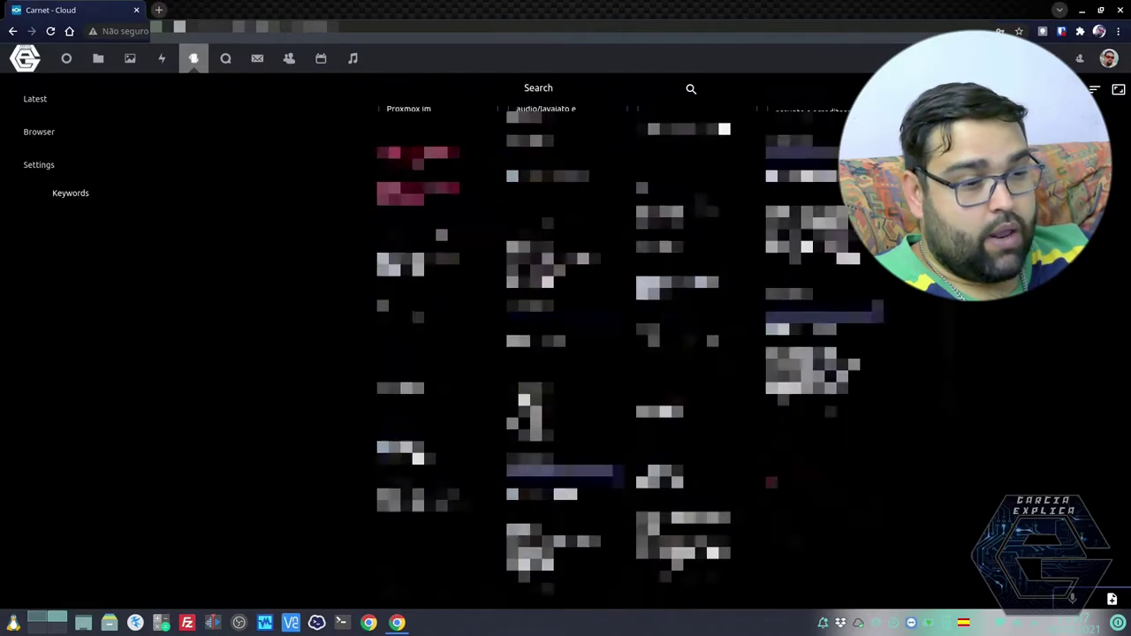
{"action": "left_click", "coordinate": [530, 495]}
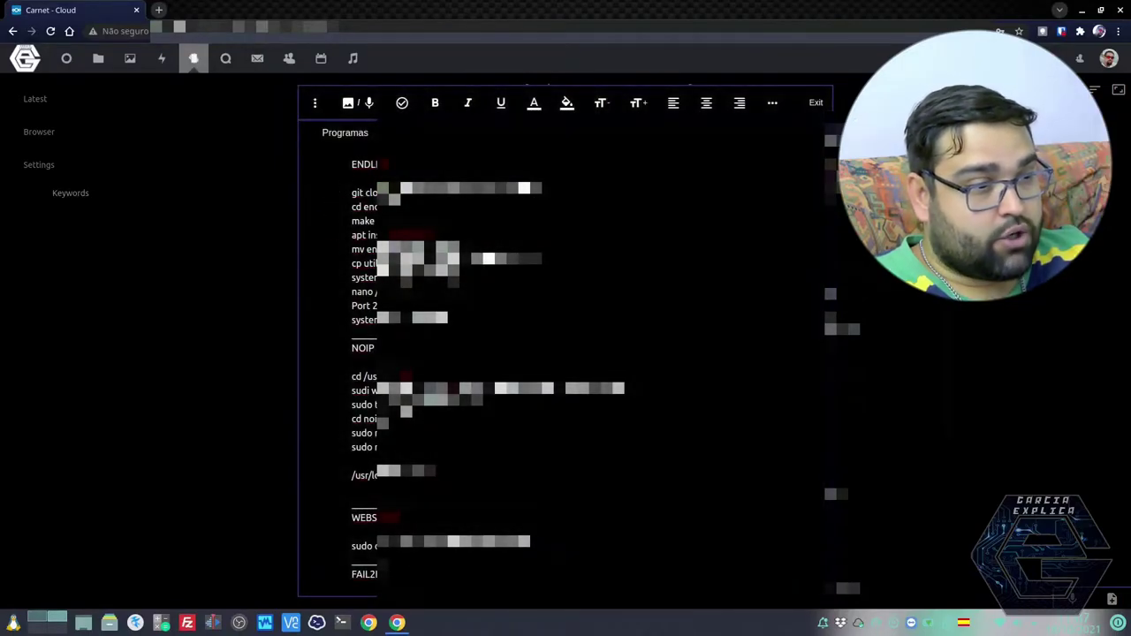
{"action": "left_click", "coordinate": [288, 148]}
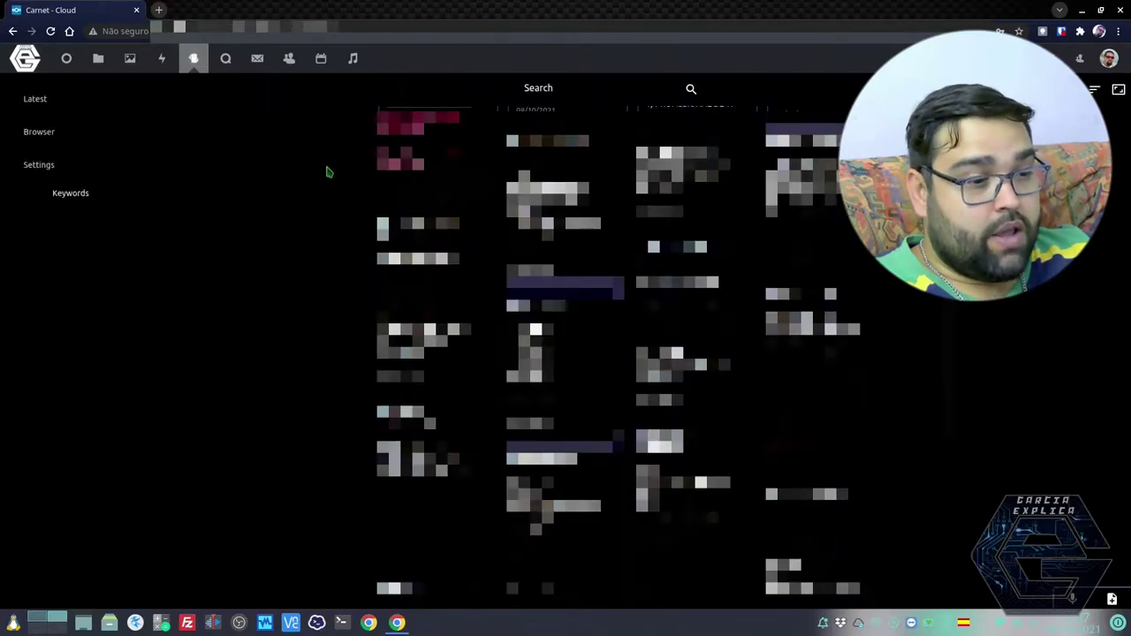
- Reopen the "Programas" note in Carnet, exit it and look through the remaining notes
{"action": "scroll", "coordinate": [610, 353], "scroll_direction": "down", "scroll_amount": 5}
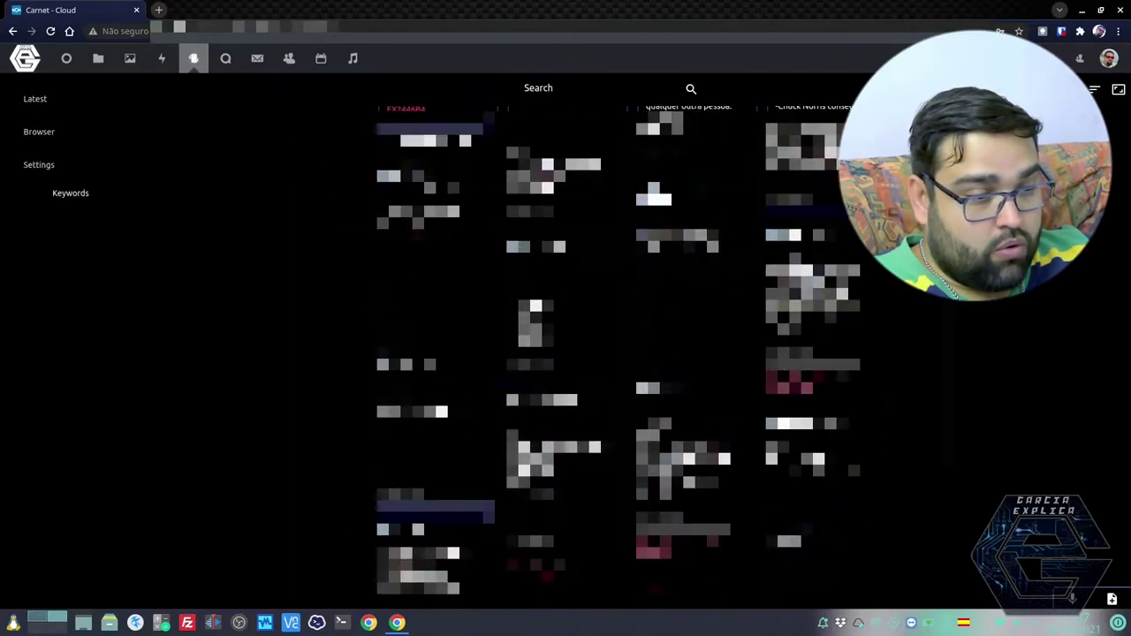
{"action": "left_click", "coordinate": [367, 182]}
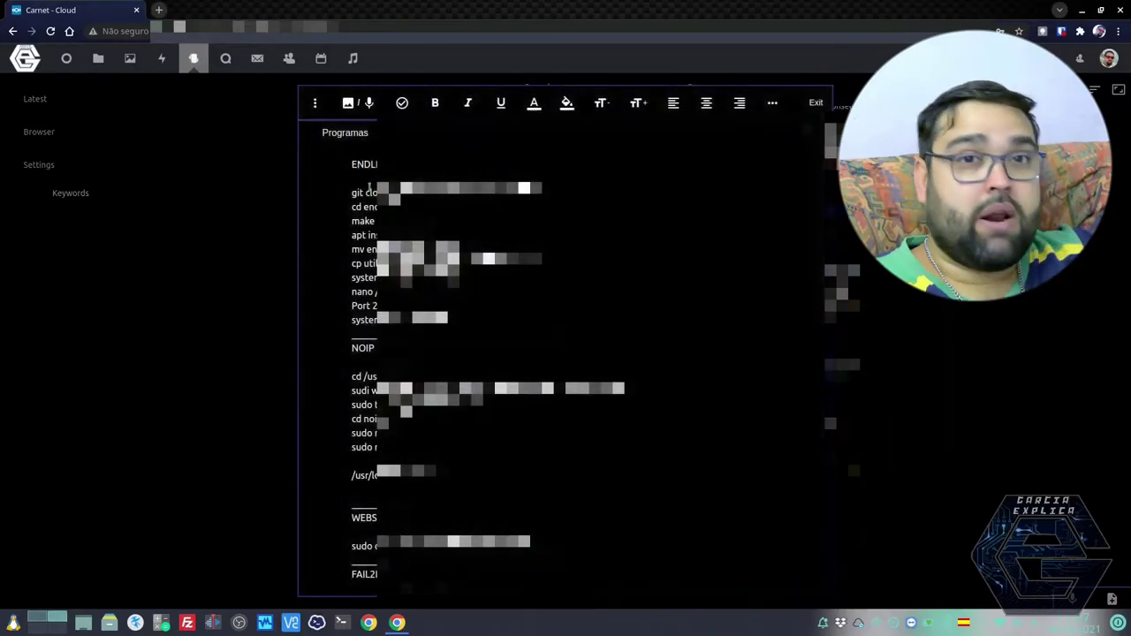
{"action": "left_click", "coordinate": [811, 103]}
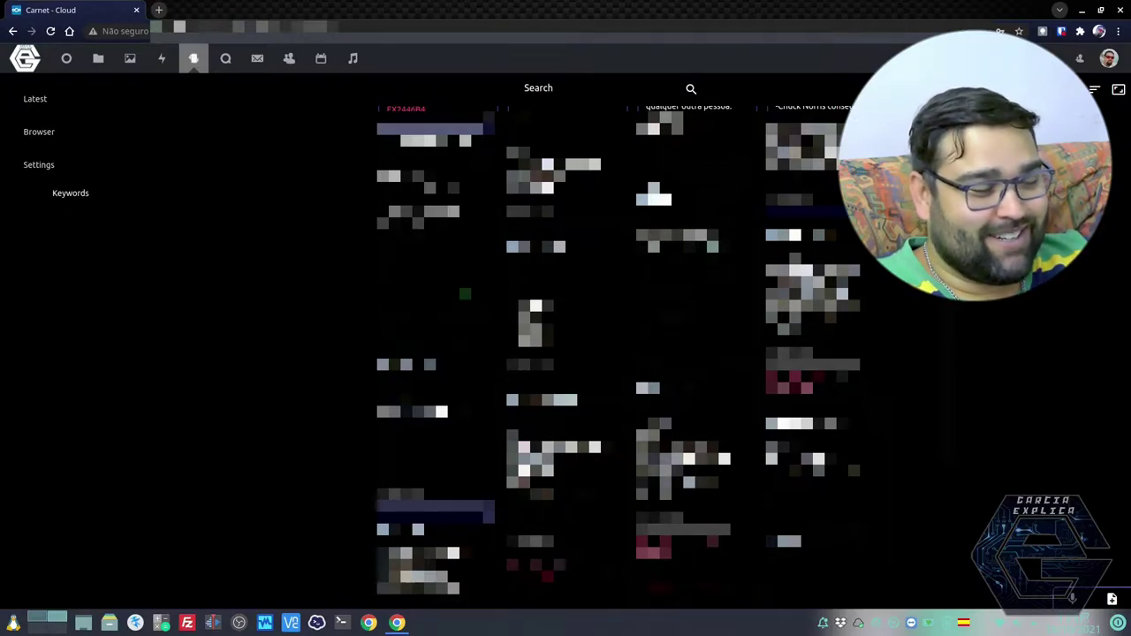
{"action": "scroll", "coordinate": [619, 354], "scroll_direction": "down", "scroll_amount": 10}
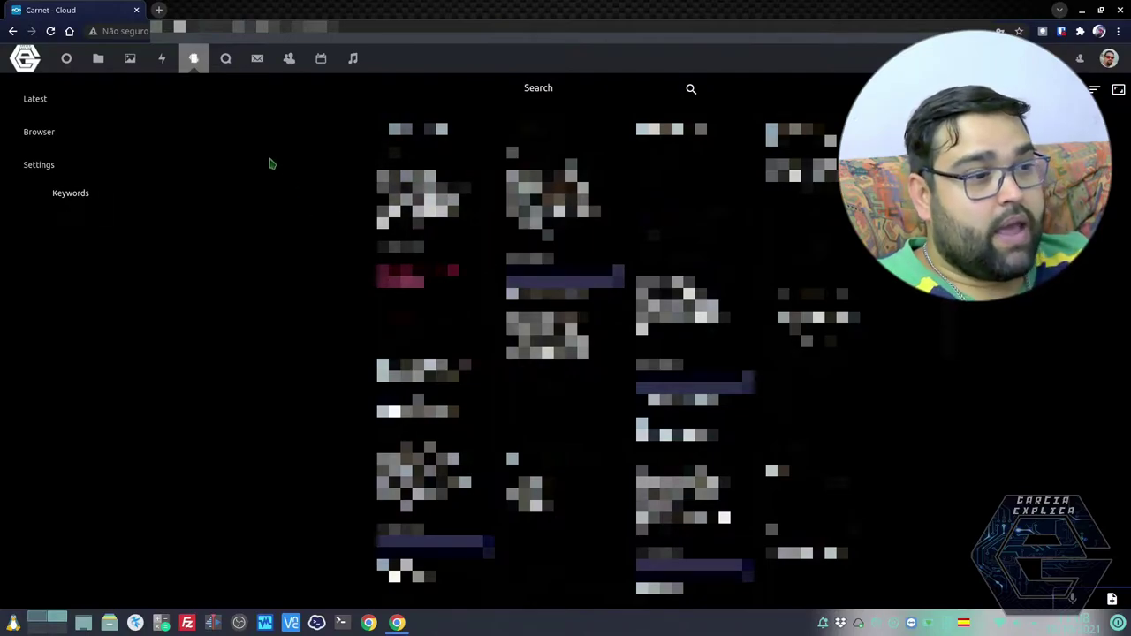
- View the October 2021 calendar and the Internet radio section of the Music app
{"action": "left_click", "coordinate": [320, 62]}
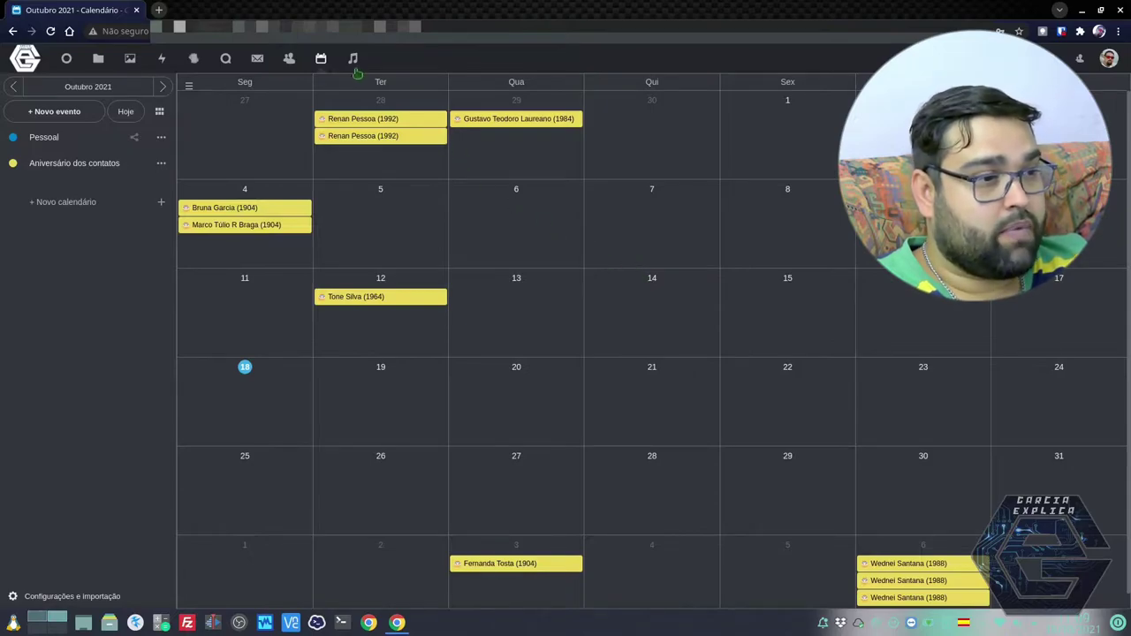
{"action": "left_click", "coordinate": [353, 58]}
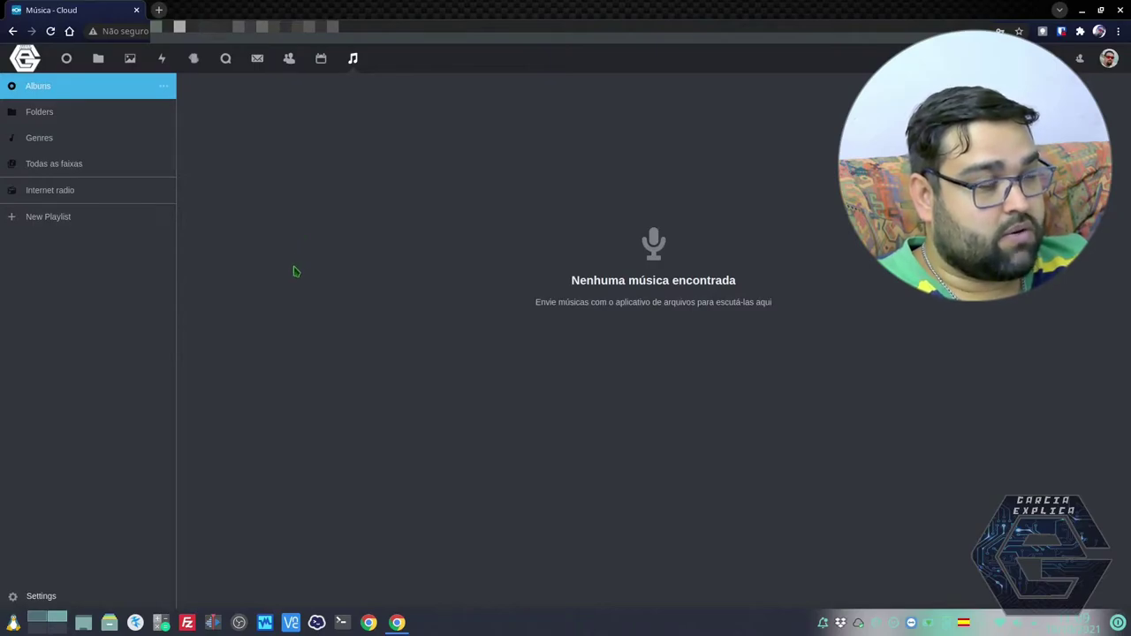
{"action": "left_click", "coordinate": [83, 191]}
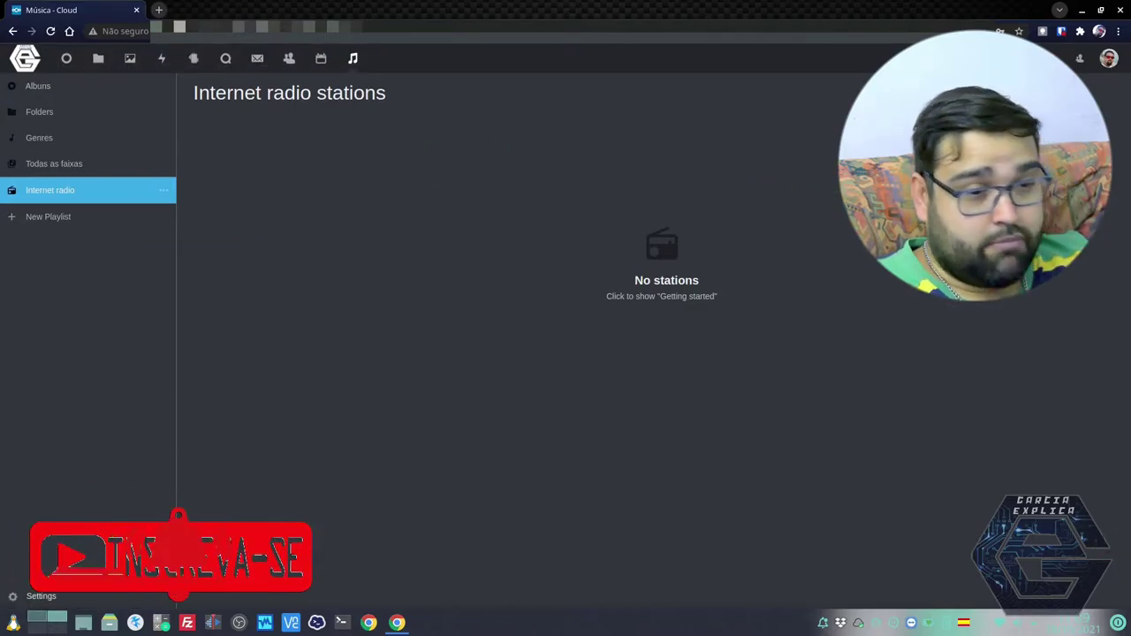
- Open the app management page from the dashboard and review the available app updates and the app categories
{"action": "left_click", "coordinate": [49, 58]}
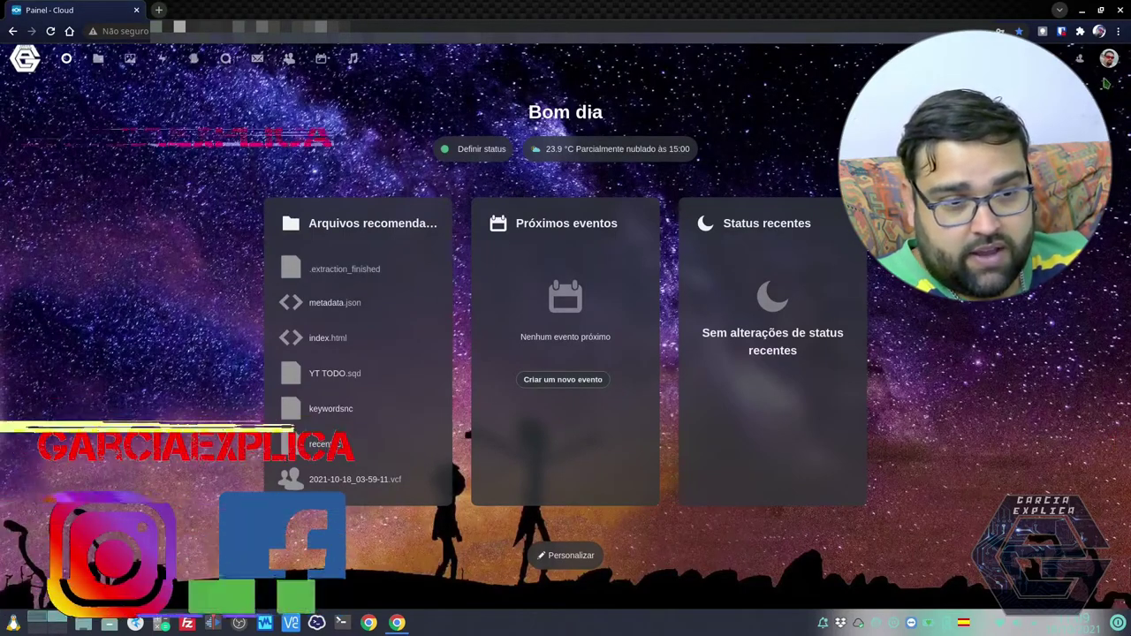
{"action": "left_click", "coordinate": [1110, 58]}
{"action": "left_click", "coordinate": [1101, 161]}
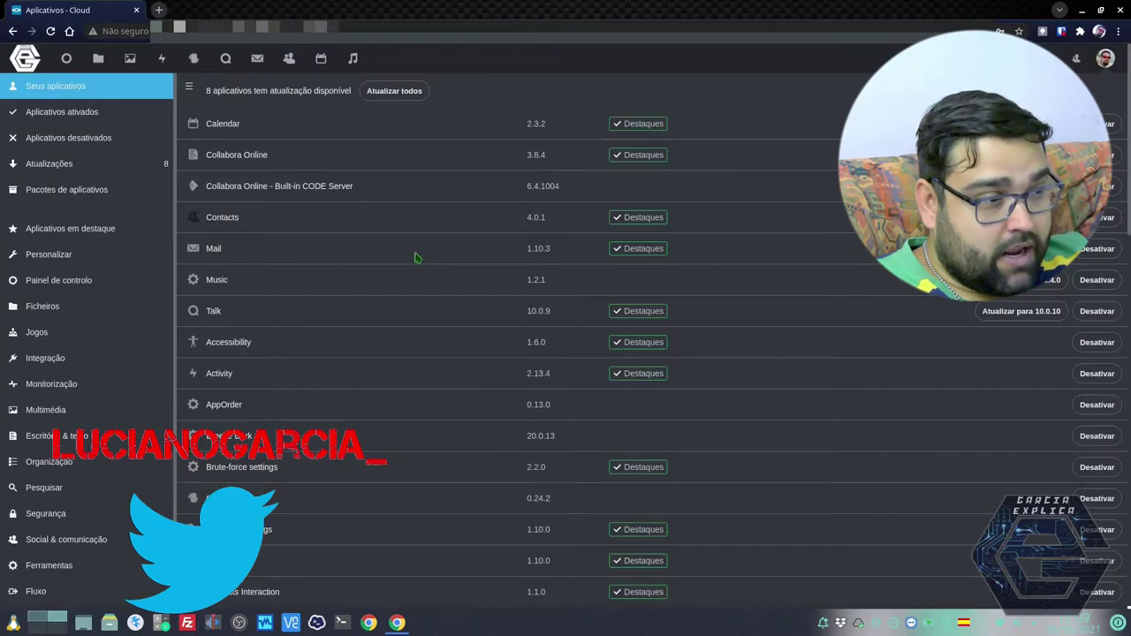
{"action": "left_click", "coordinate": [50, 164]}
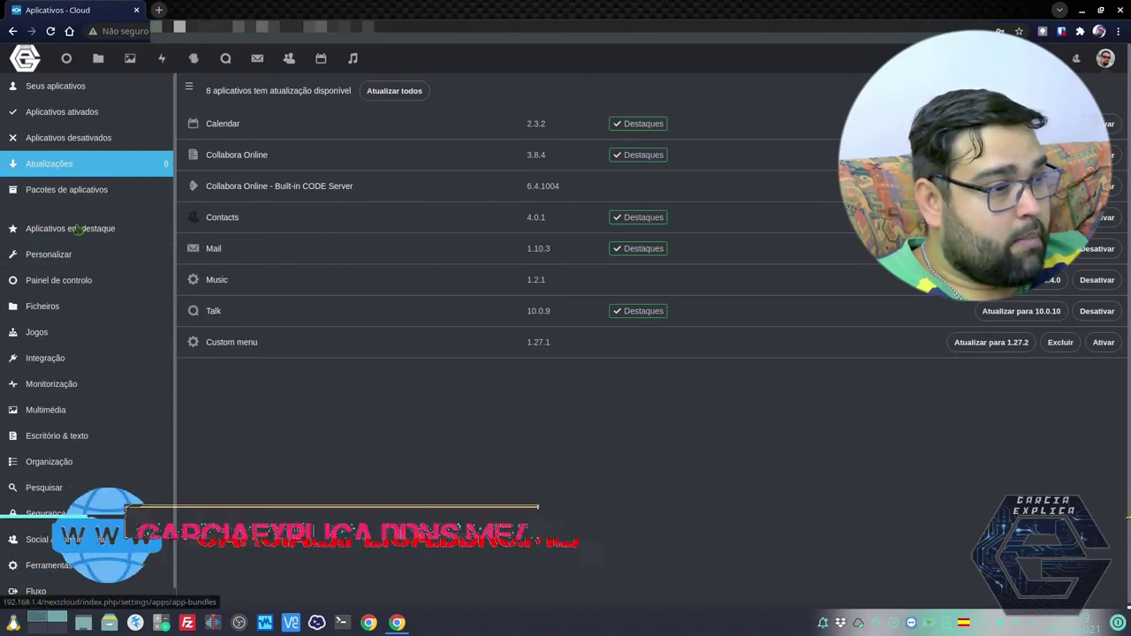
{"action": "scroll", "coordinate": [103, 258], "scroll_direction": "down", "scroll_amount": 1}
{"action": "scroll", "coordinate": [103, 258], "scroll_direction": "up", "scroll_amount": 1}
{"action": "scroll", "coordinate": [104, 258], "scroll_direction": "down", "scroll_amount": 1}
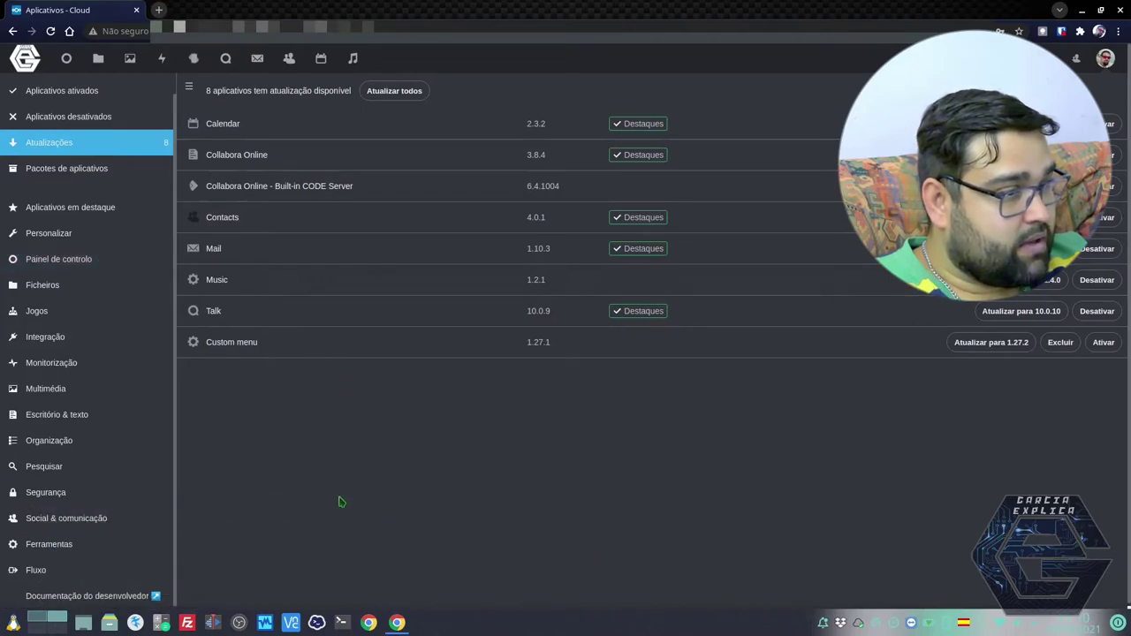
{"action": "scroll", "coordinate": [237, 486], "scroll_direction": "down", "scroll_amount": 1}
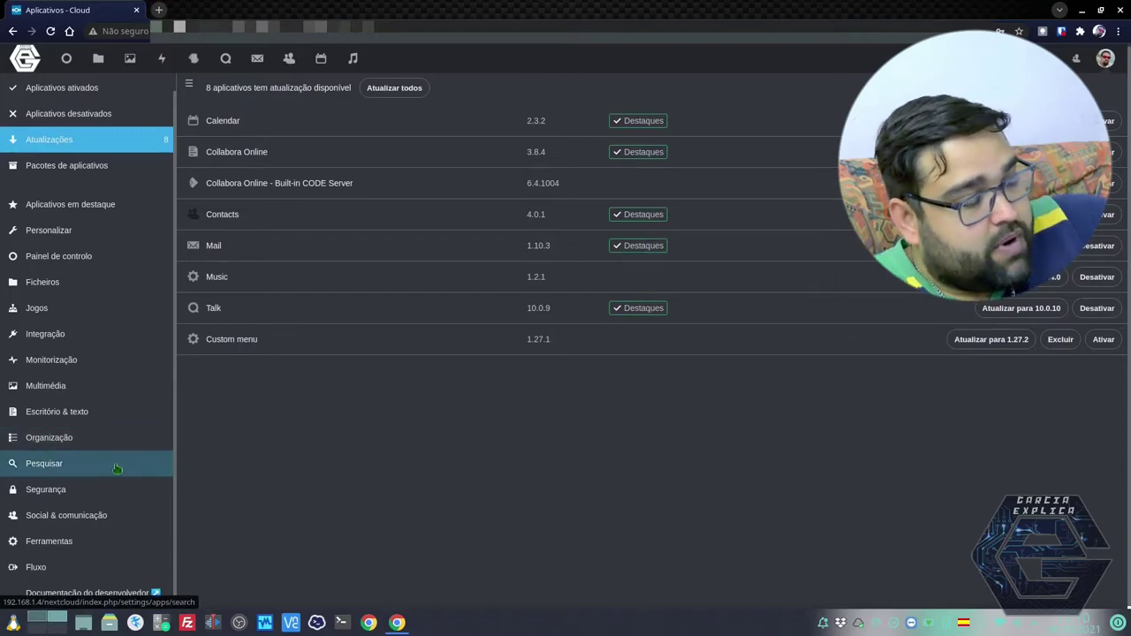
- Browse the installable apps in the Organização category and show the Escritório & texto category
{"action": "left_click", "coordinate": [93, 440]}
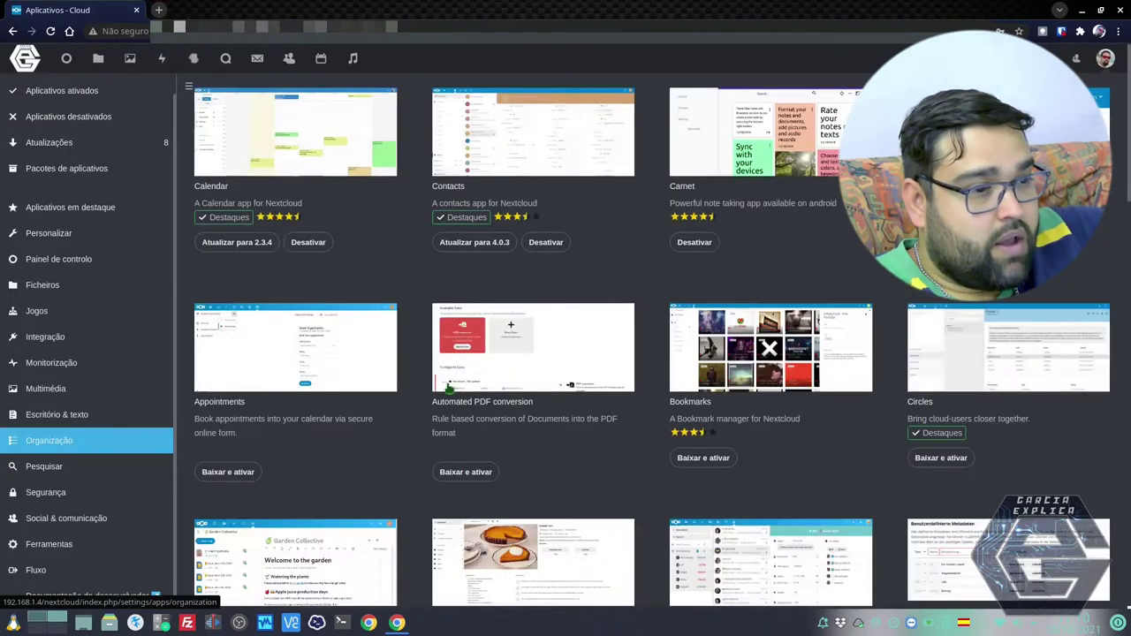
{"action": "scroll", "coordinate": [753, 199], "scroll_direction": "up", "scroll_amount": 1}
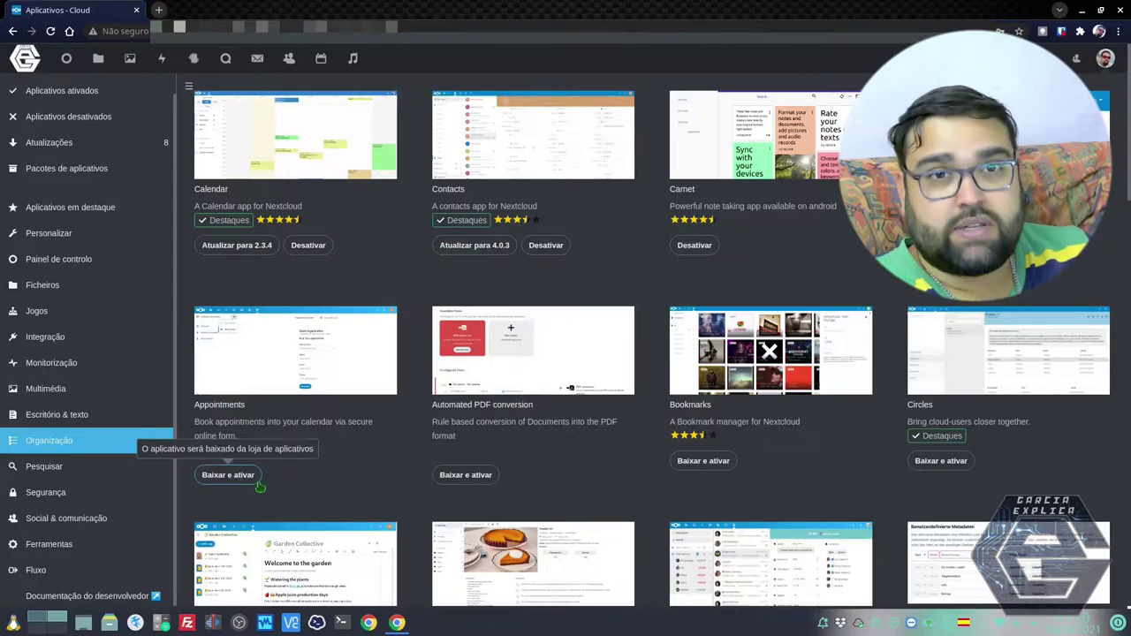
{"action": "left_click", "coordinate": [62, 414]}
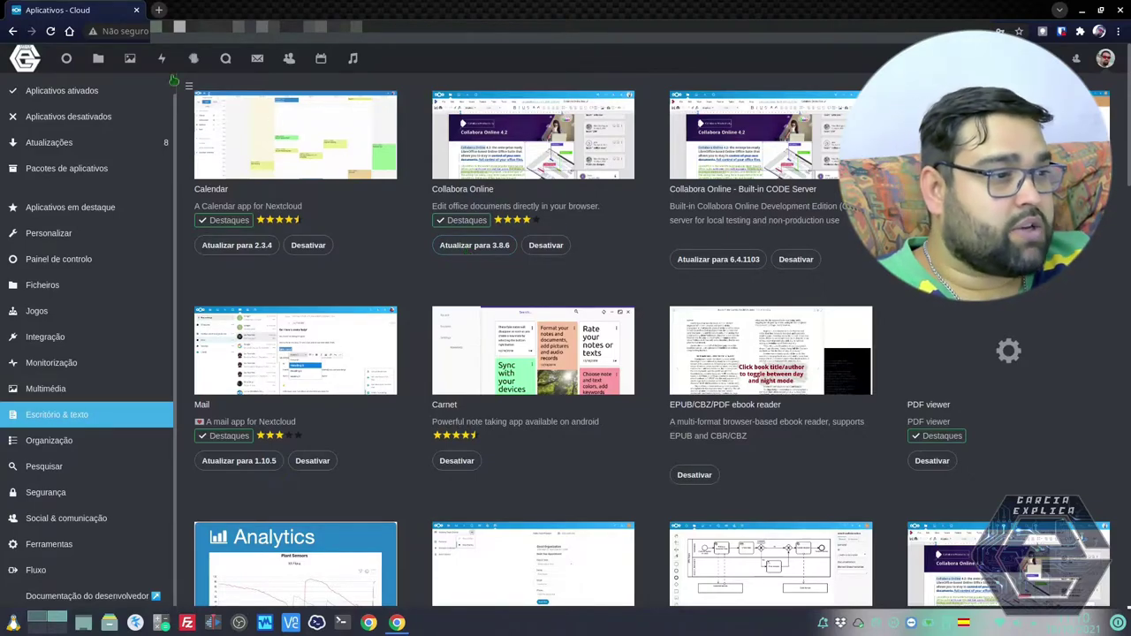
- Load the Nextcloud dashboard in a new browser tab and open the Files app showing all files
{"action": "left_click", "coordinate": [158, 9]}
{"action": "key", "text": "ctrl+v"}
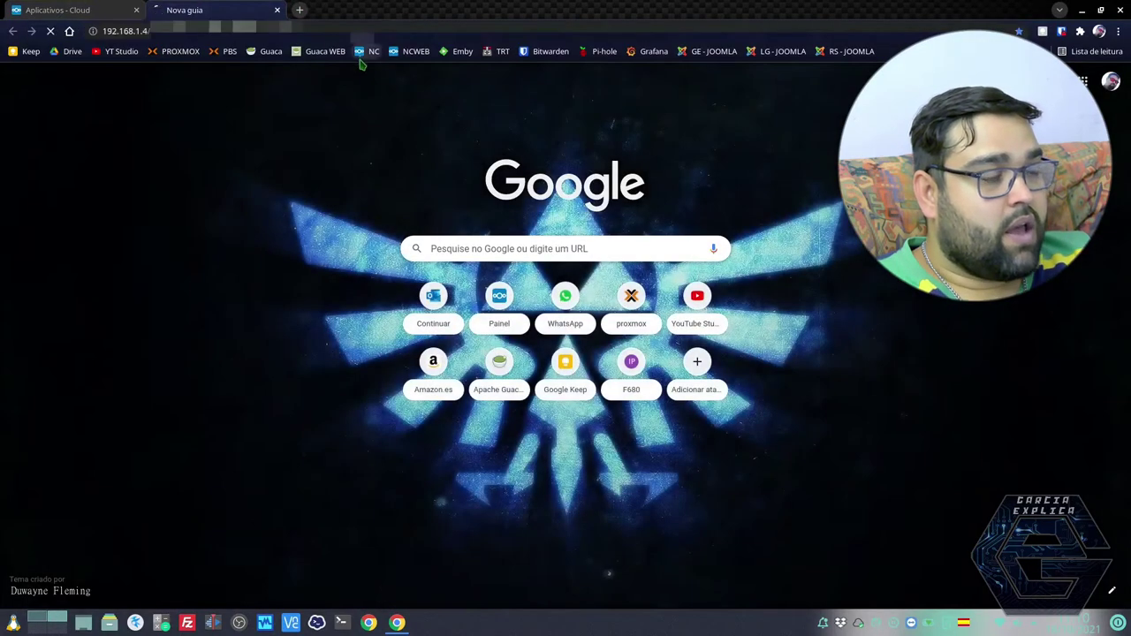
{"action": "key", "text": "Return"}
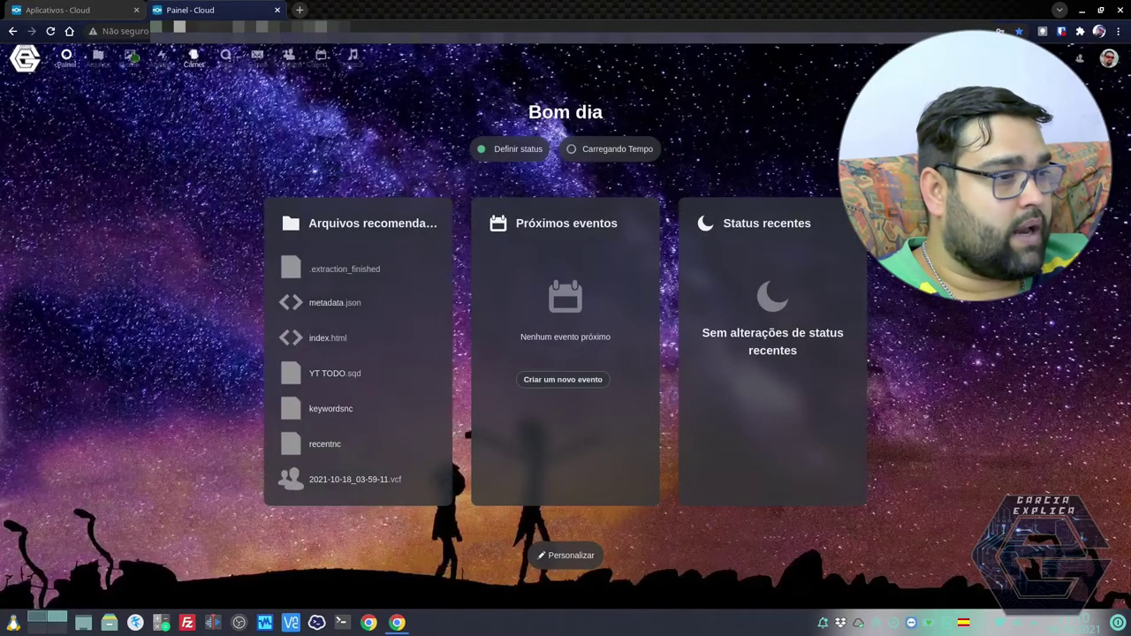
{"action": "left_click", "coordinate": [98, 58]}
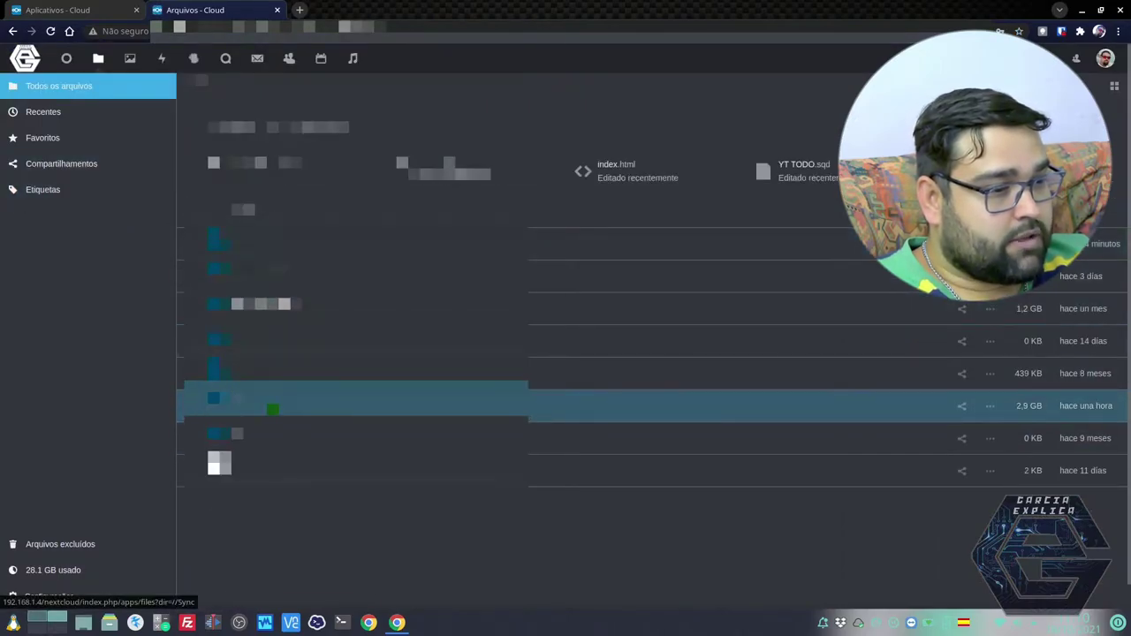
- Browse the Sync folder, looking inside its autonomo subfolder and the Tarjeta folder within arraigo
{"action": "left_click", "coordinate": [270, 407]}
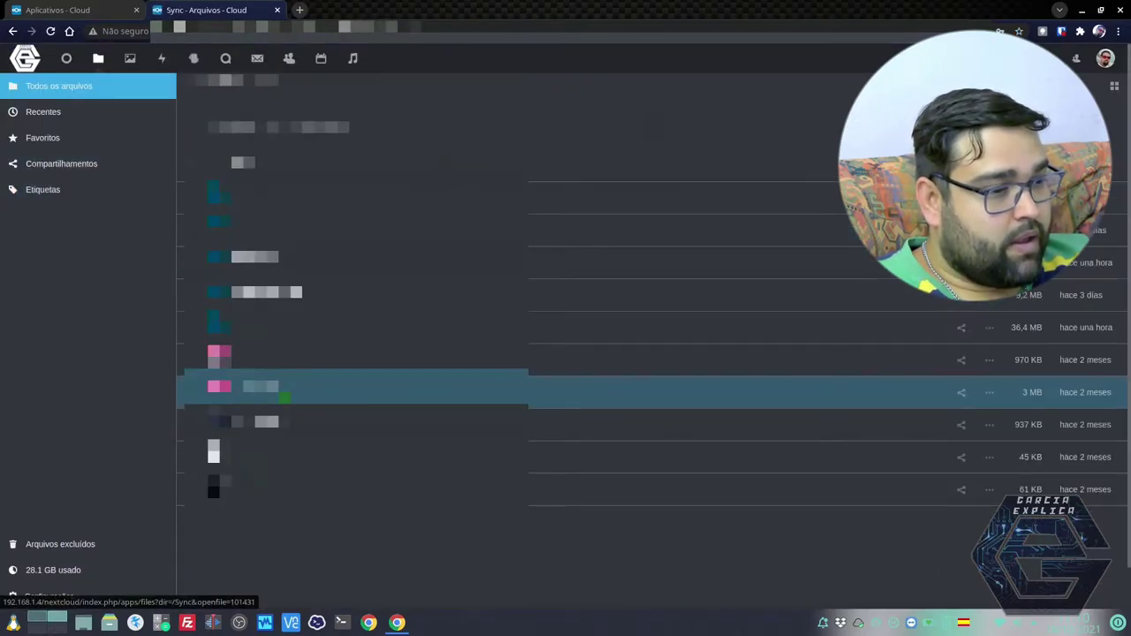
{"action": "left_click", "coordinate": [273, 232]}
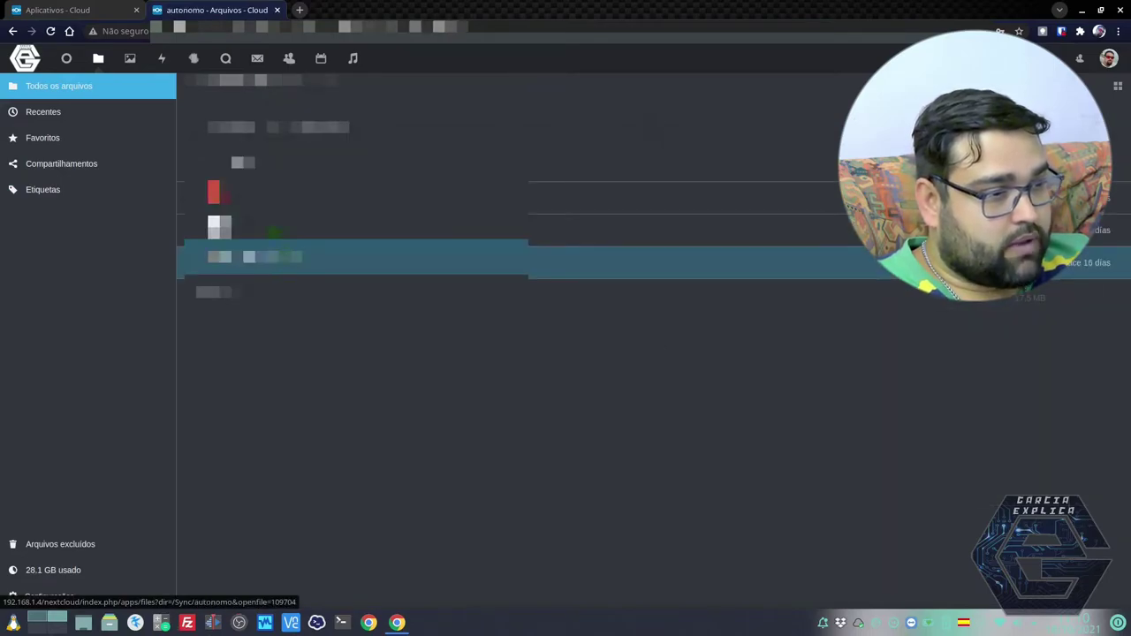
{"action": "left_click", "coordinate": [261, 79]}
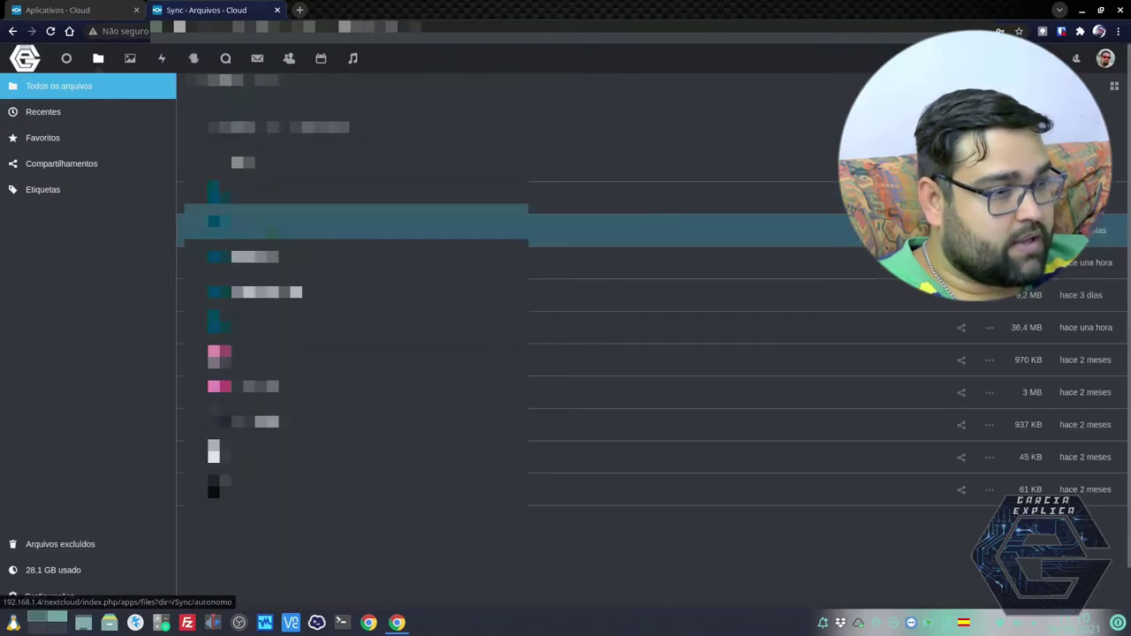
{"action": "left_click", "coordinate": [265, 194]}
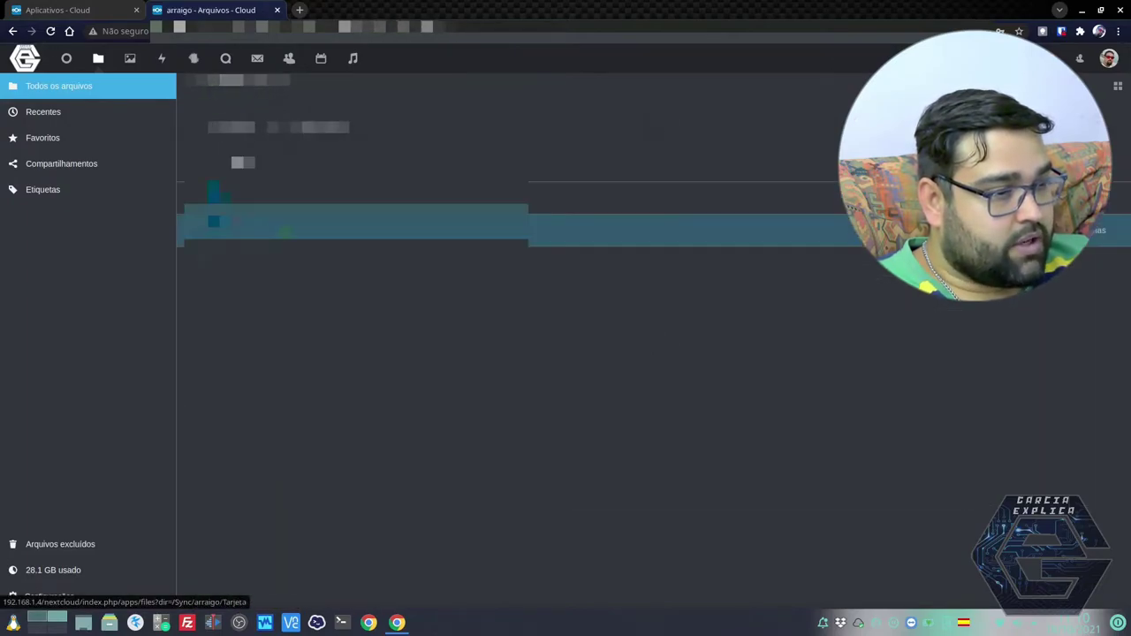
{"action": "left_click", "coordinate": [250, 231]}
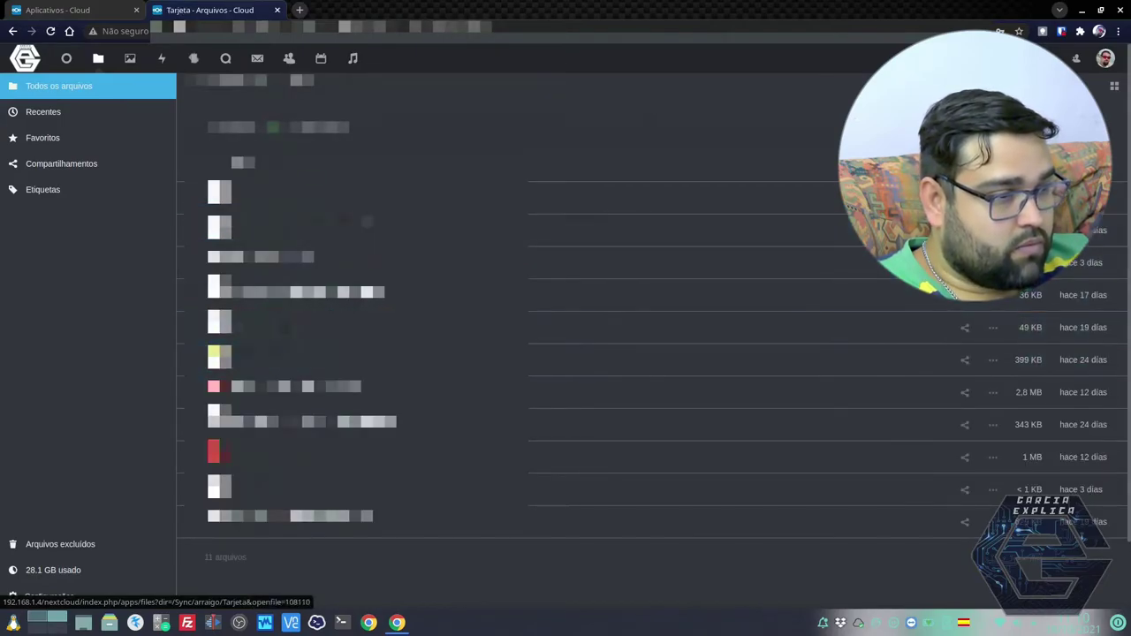
{"action": "left_click", "coordinate": [255, 81]}
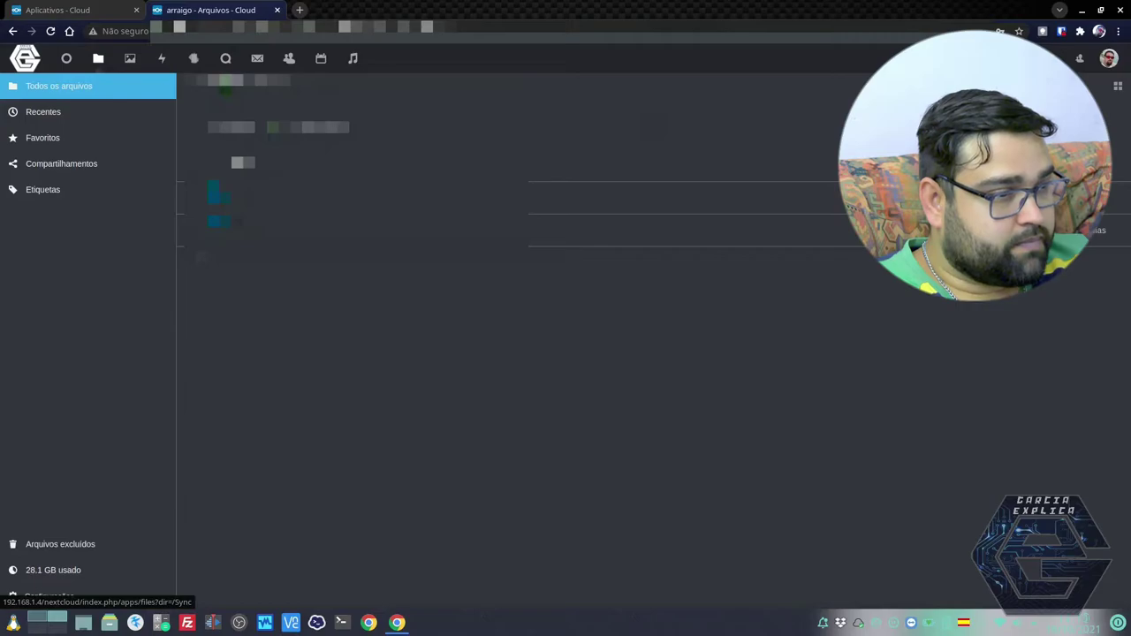
- Open the CASA.xlsx spreadsheet from the Sync/Documentos folder in the online editor and look through its MAC sheet
{"action": "left_click", "coordinate": [265, 293]}
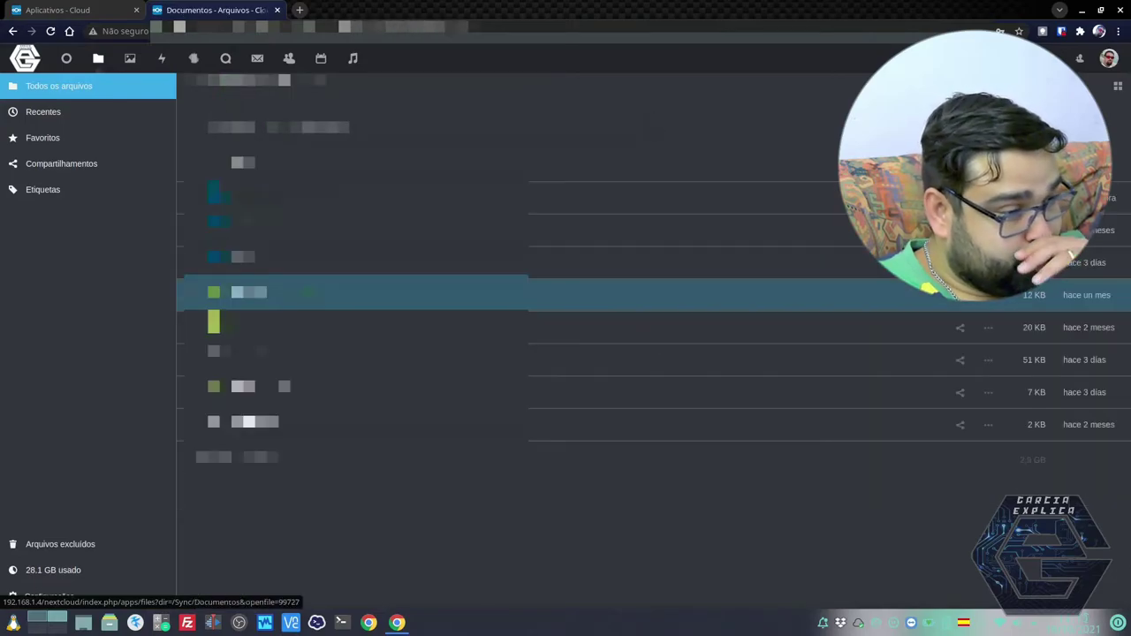
{"action": "left_click", "coordinate": [261, 292]}
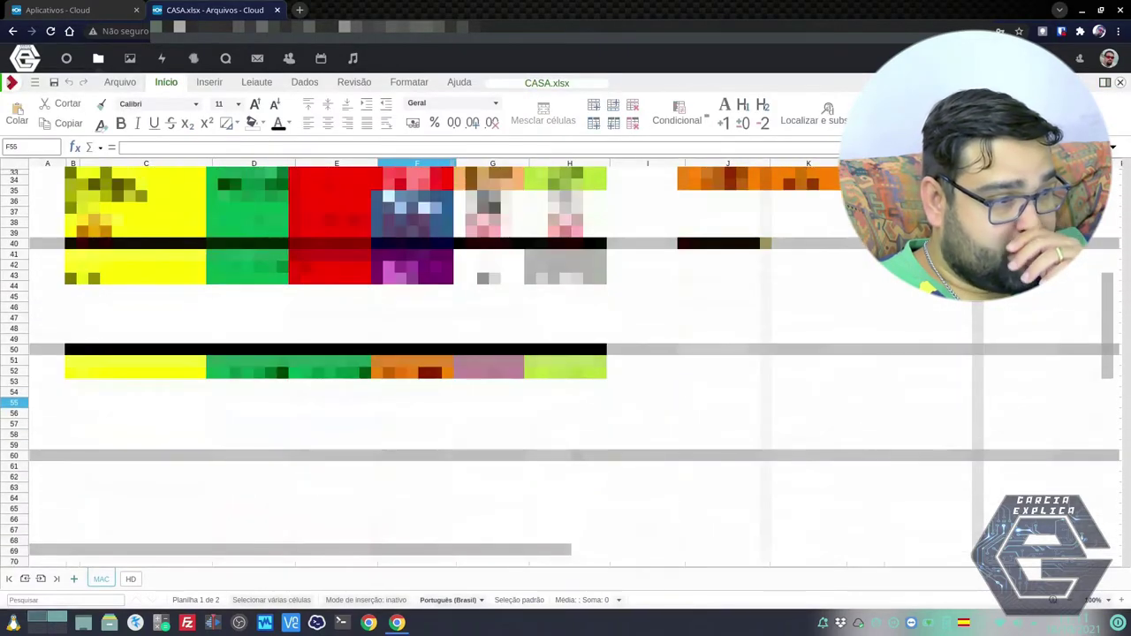
{"action": "scroll", "coordinate": [486, 367], "scroll_direction": "up", "scroll_amount": 5}
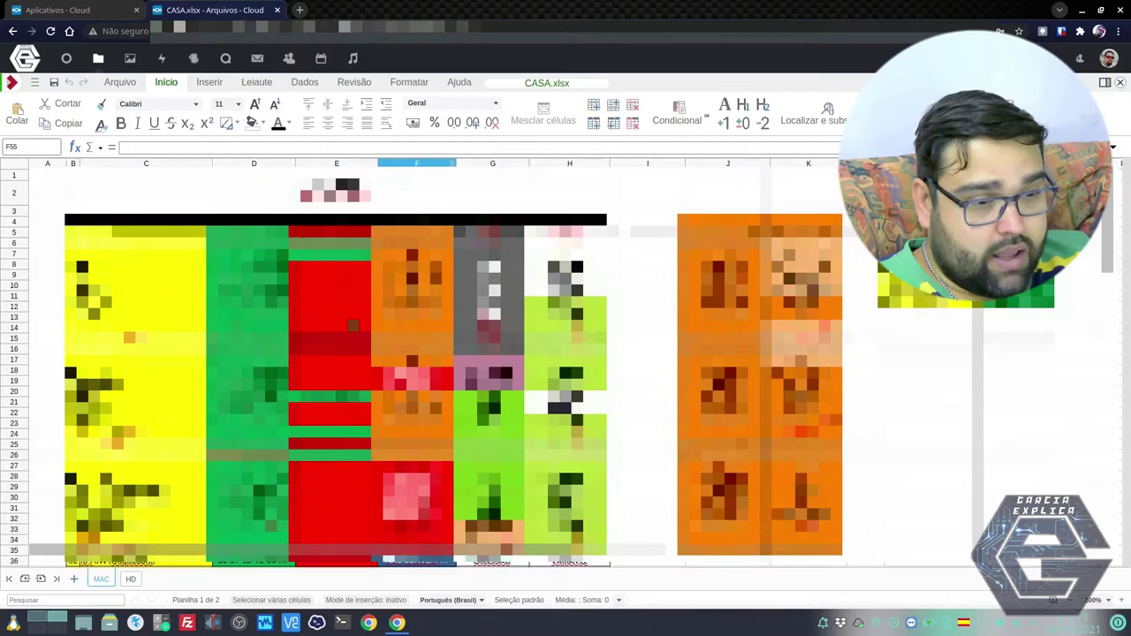
{"action": "scroll", "coordinate": [486, 367], "scroll_direction": "down", "scroll_amount": 1}
{"action": "scroll", "coordinate": [486, 367], "scroll_direction": "down", "scroll_amount": 9}
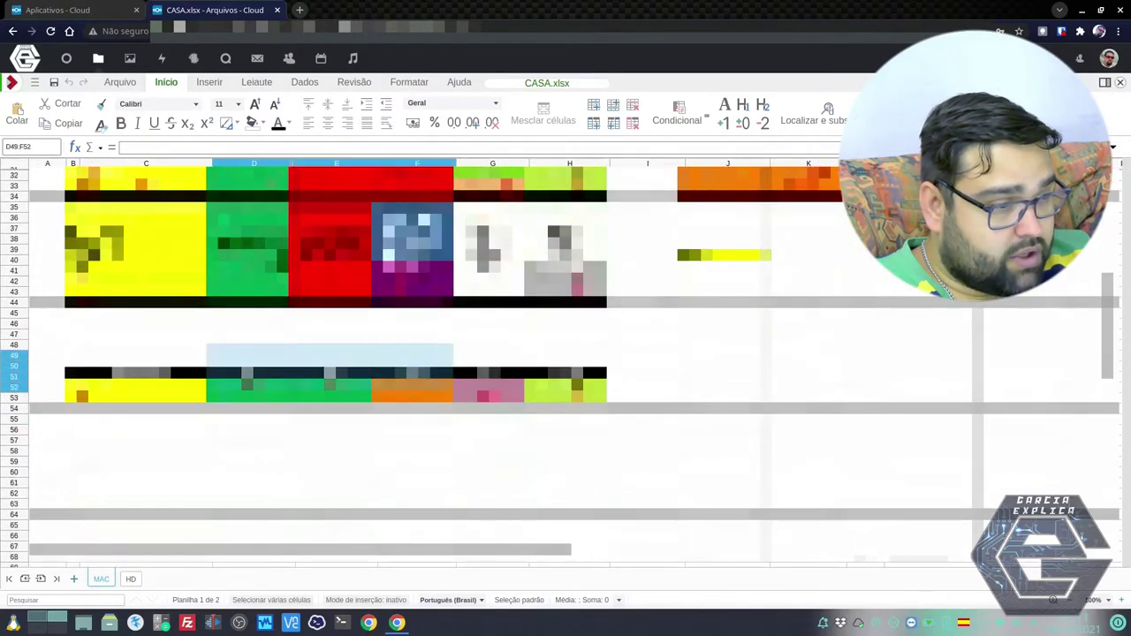
{"action": "left_click", "coordinate": [336, 397]}
{"action": "left_click", "coordinate": [247, 432]}
{"action": "scroll", "coordinate": [203, 353], "scroll_direction": "up", "scroll_amount": 5}
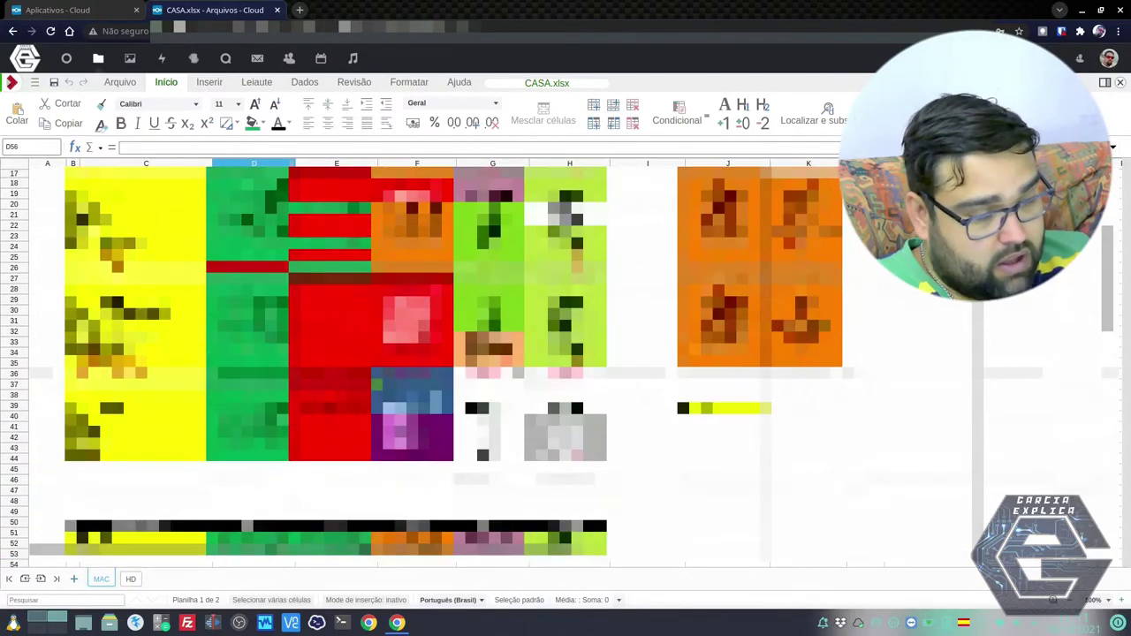
{"action": "scroll", "coordinate": [637, 353], "scroll_direction": "up", "scroll_amount": 5}
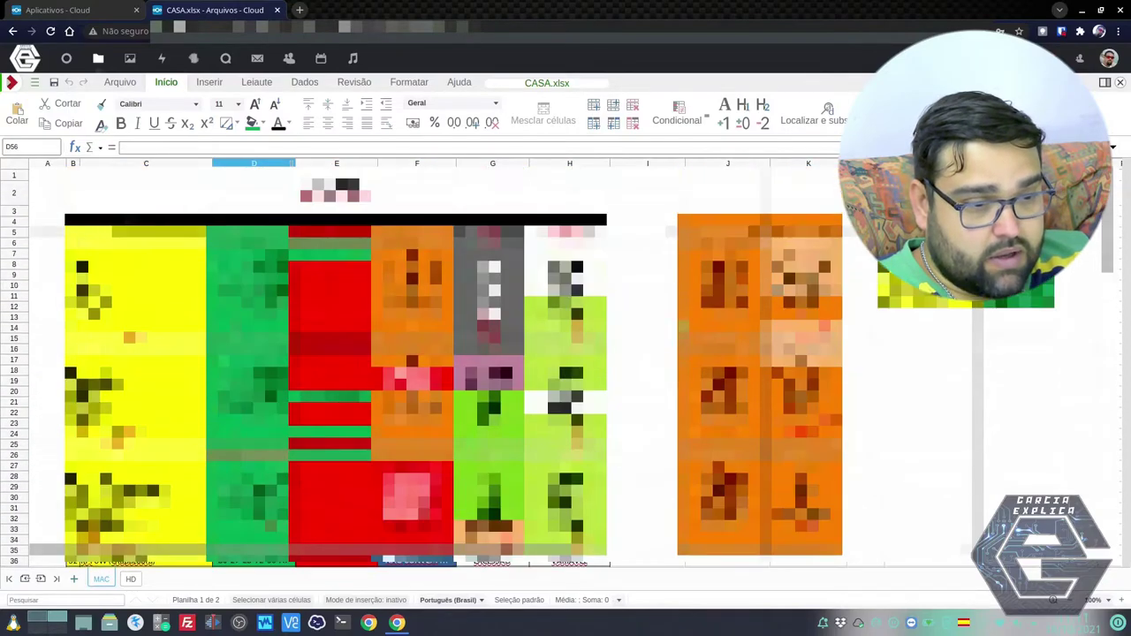
- Select the range C2:N23 and cell C17 on the MAC sheet, and return to the Documentos folder
{"action": "left_click", "coordinate": [637, 245]}
{"action": "left_click_drag", "start_coordinate": [566, 231], "coordinate": [163, 360]}
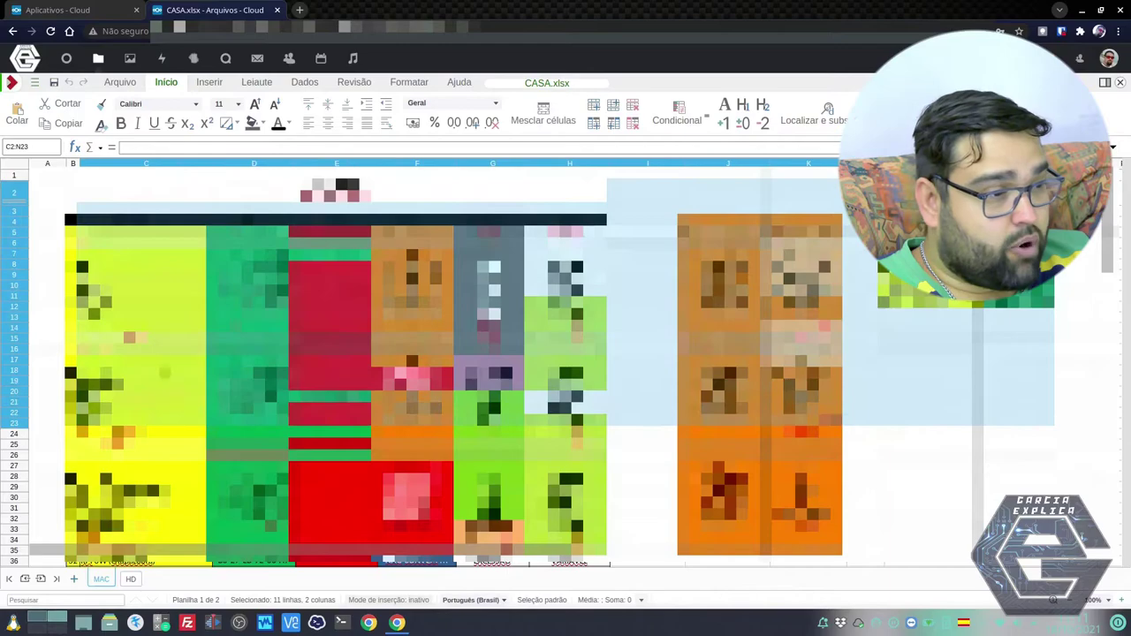
{"action": "left_click", "coordinate": [164, 360]}
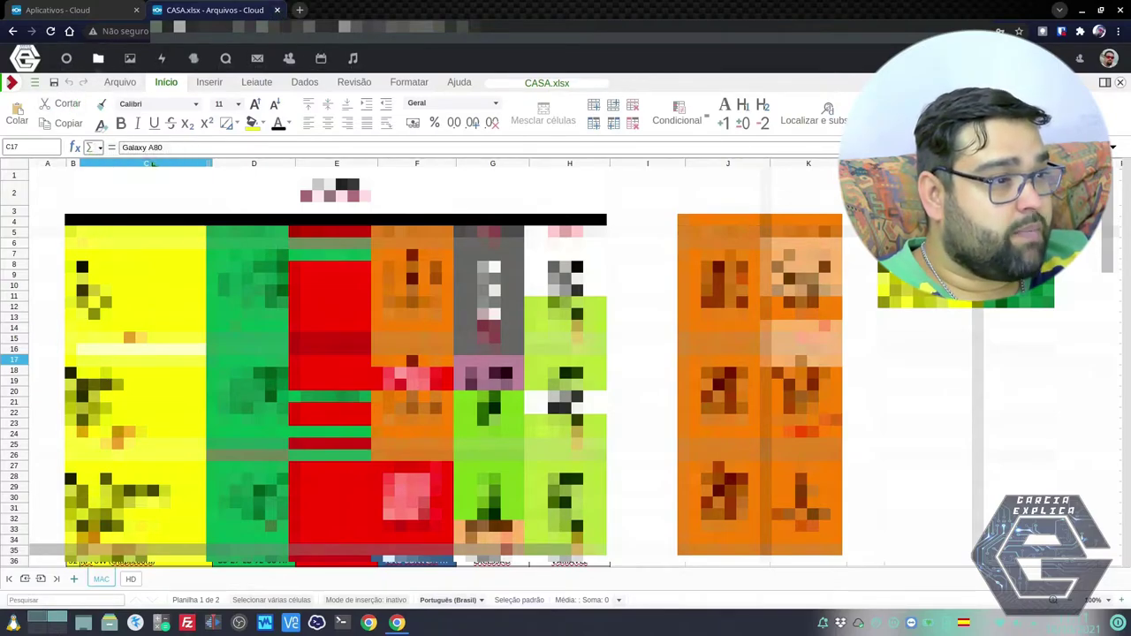
{"action": "left_click", "coordinate": [12, 31]}
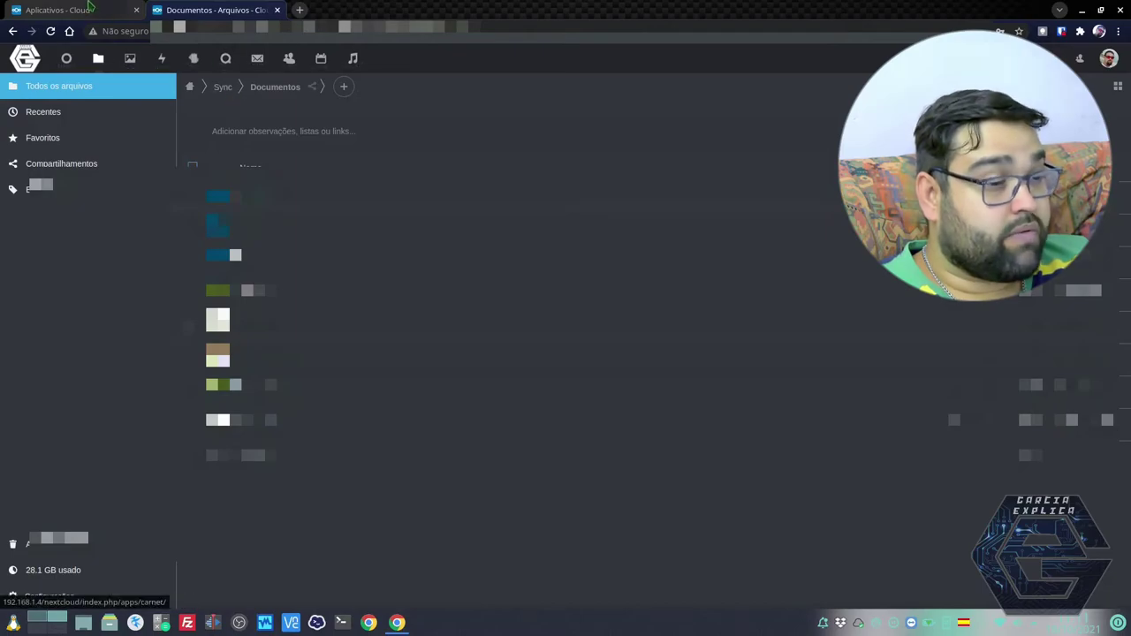
- Return to the app management page and show the details of the Collabora Online - Built-in CODE Server app
{"action": "key", "text": "ctrl+Tab"}
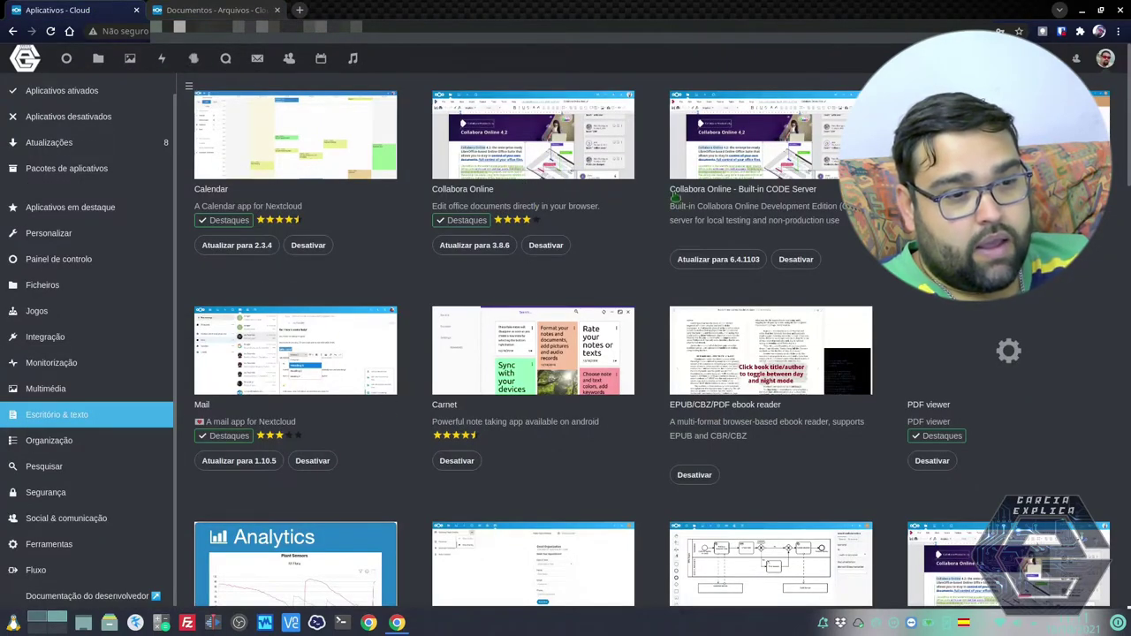
{"action": "left_click_drag", "start_coordinate": [737, 191], "coordinate": [829, 196]}
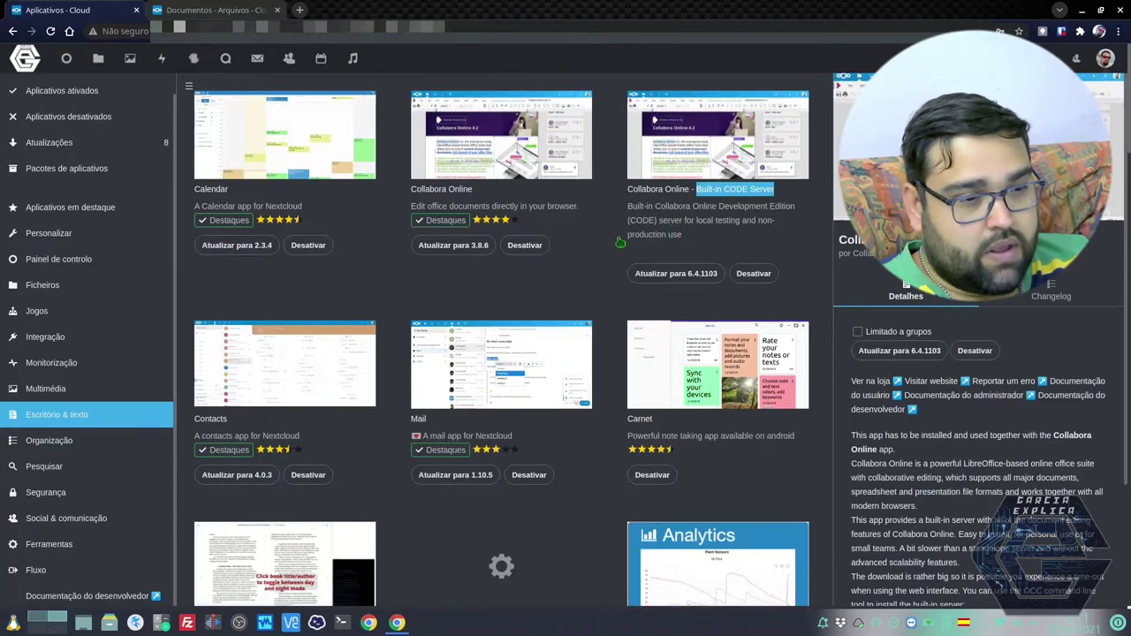
{"action": "left_click", "coordinate": [646, 227]}
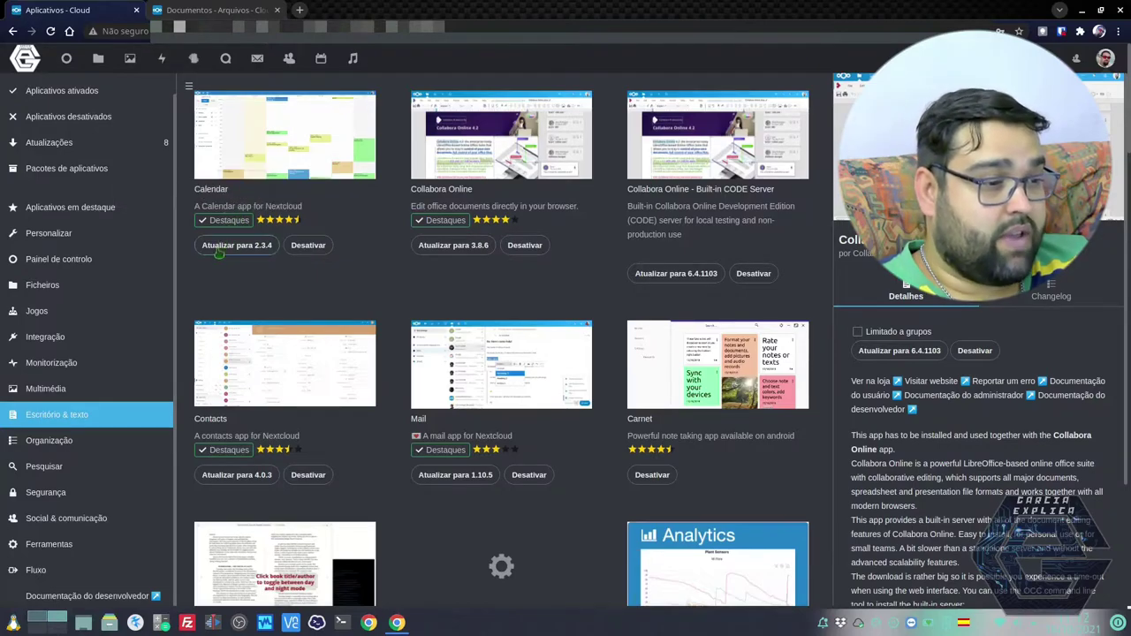
- Find the ARM64 edition of Collabora Online - Built-in CODE Server in the same category and compare its details with the standard edition
{"action": "scroll", "coordinate": [263, 266], "scroll_direction": "down", "scroll_amount": 1}
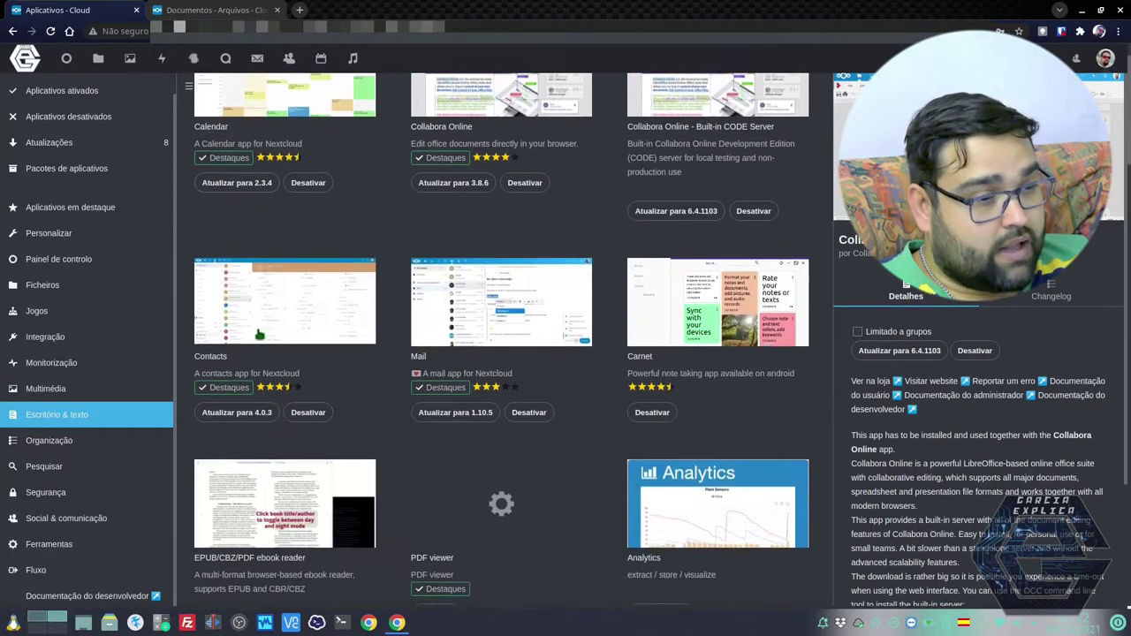
{"action": "scroll", "coordinate": [481, 318], "scroll_direction": "down", "scroll_amount": 1}
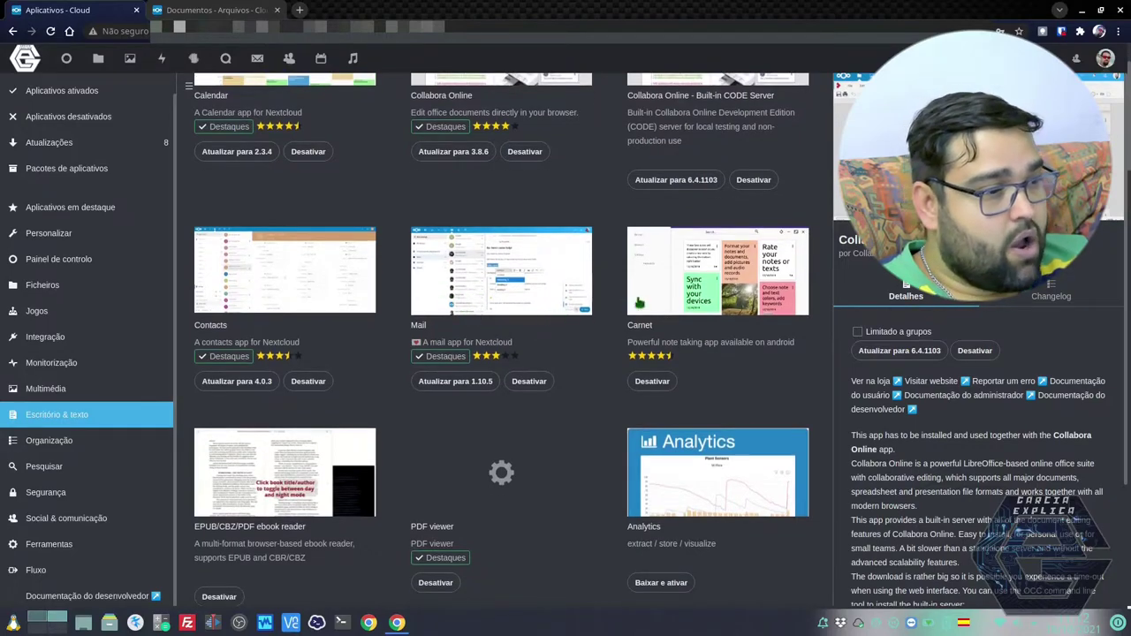
{"action": "scroll", "coordinate": [662, 308], "scroll_direction": "down", "scroll_amount": 3}
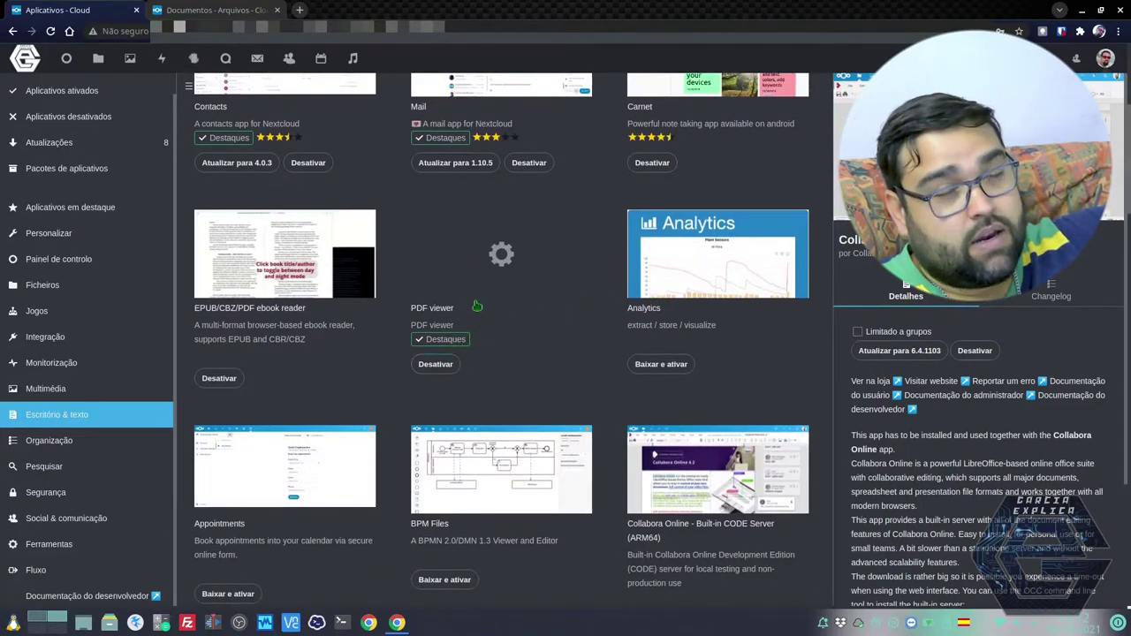
{"action": "scroll", "coordinate": [481, 301], "scroll_direction": "down", "scroll_amount": 1}
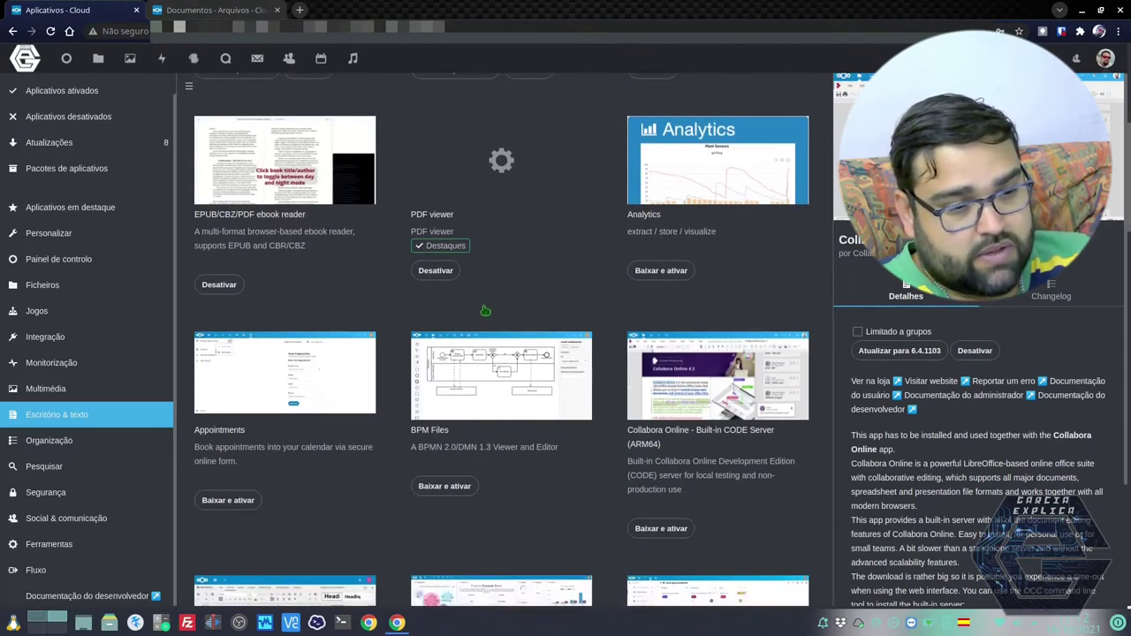
{"action": "scroll", "coordinate": [485, 310], "scroll_direction": "down", "scroll_amount": 2}
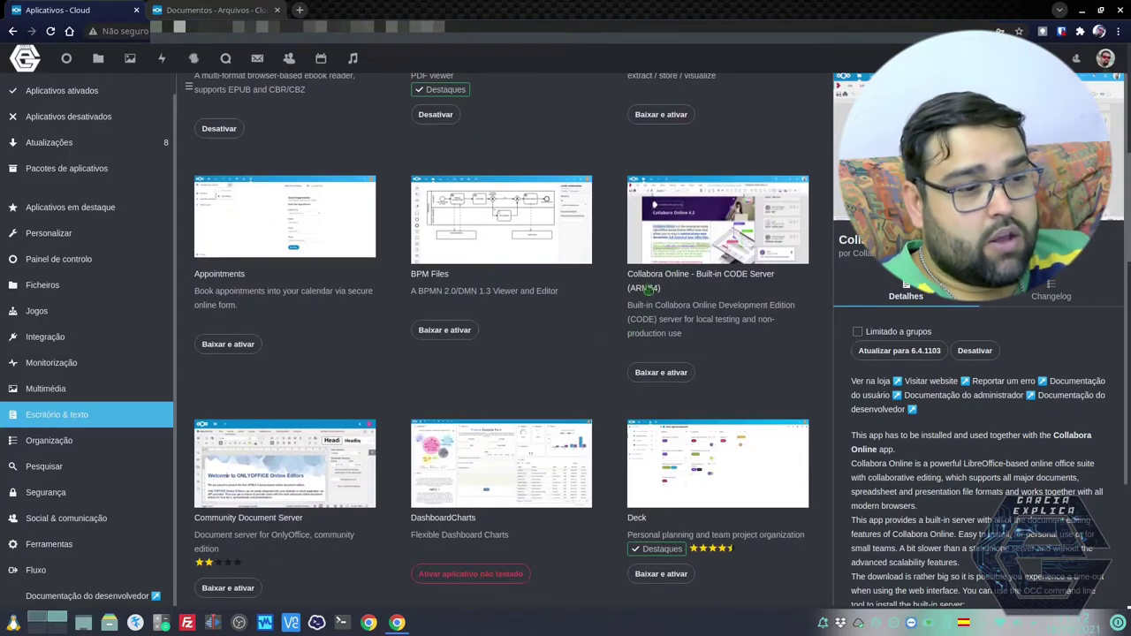
{"action": "left_click_drag", "start_coordinate": [629, 275], "coordinate": [748, 277]}
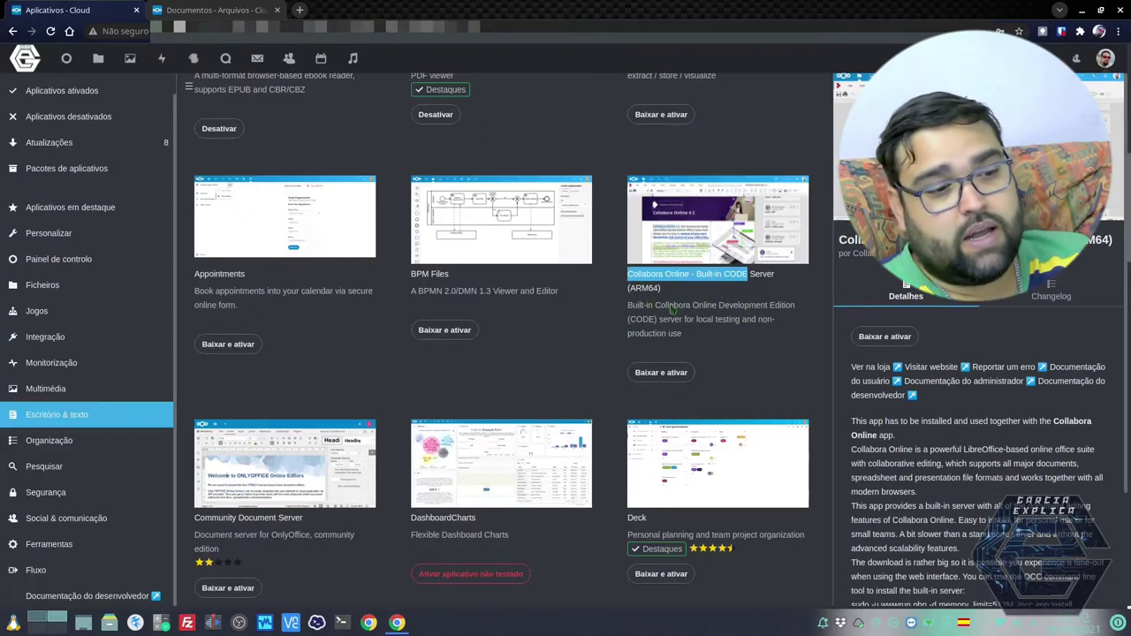
{"action": "left_click_drag", "start_coordinate": [624, 289], "coordinate": [661, 299]}
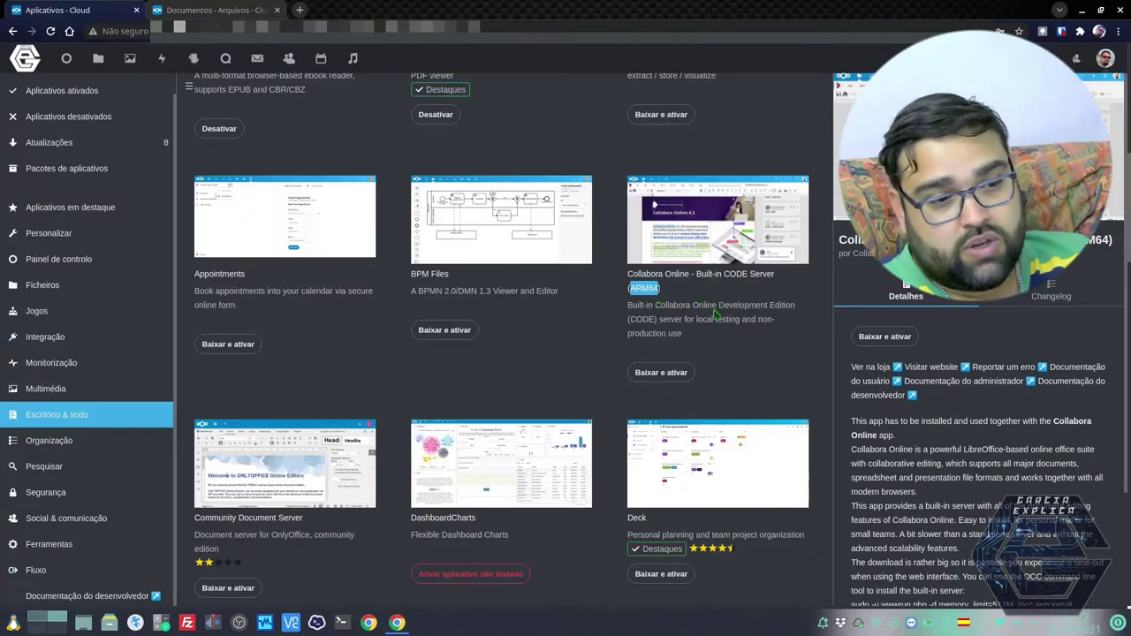
{"action": "scroll", "coordinate": [716, 314], "scroll_direction": "up", "scroll_amount": 7}
{"action": "left_click_drag", "start_coordinate": [698, 190], "coordinate": [748, 190]}
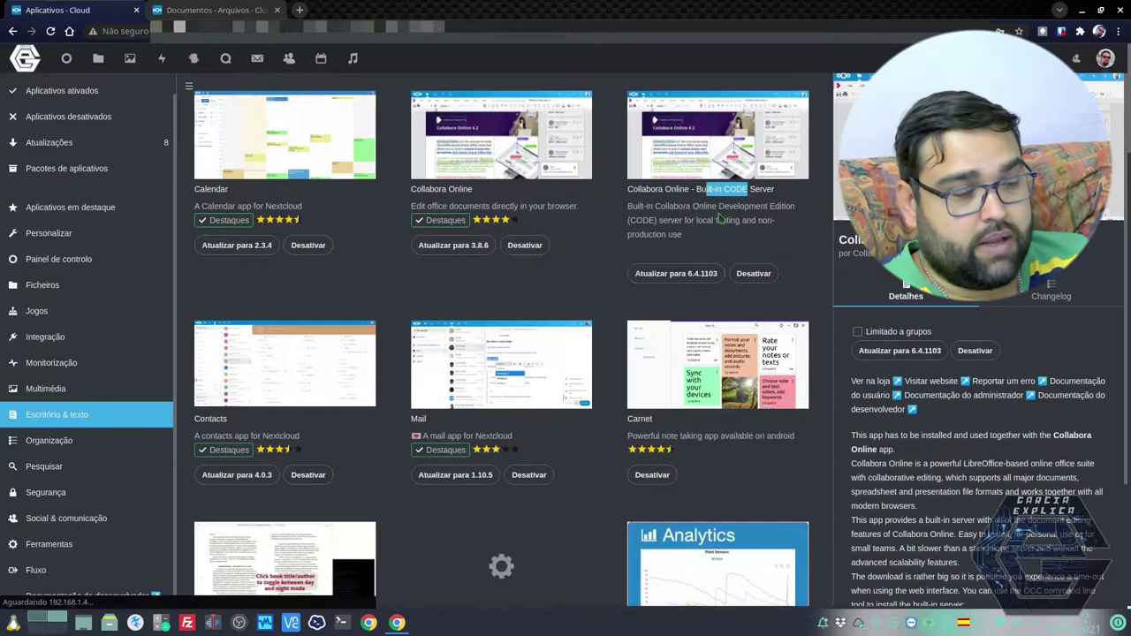
- Browse the remaining Escritório & texto apps and read the description of the Office Online integration app
{"action": "scroll", "coordinate": [723, 218], "scroll_direction": "down", "scroll_amount": 5}
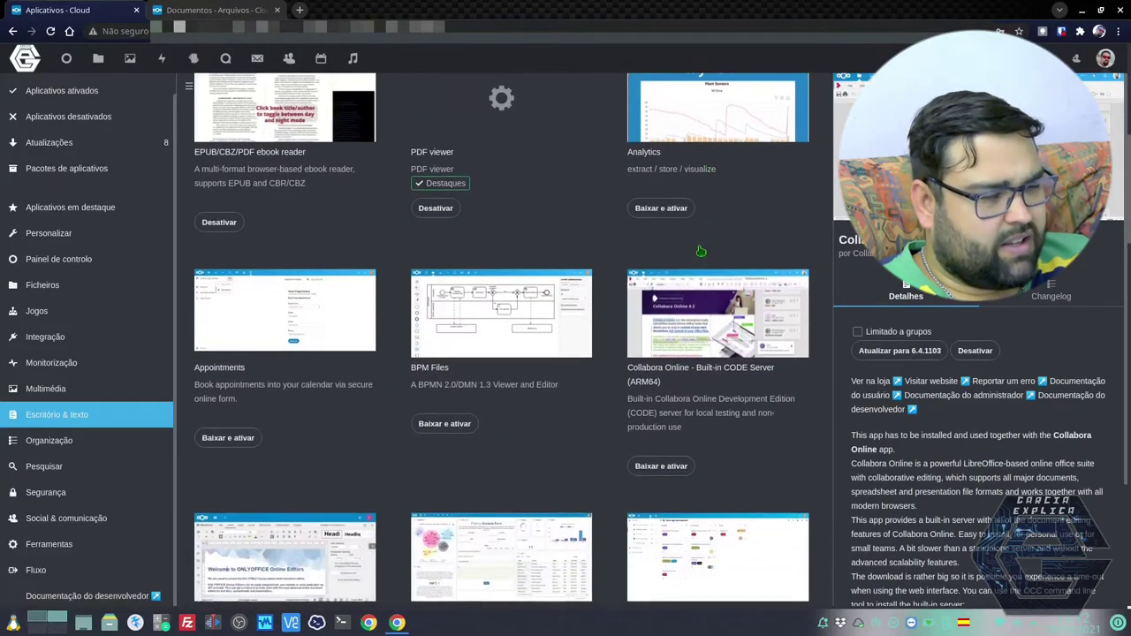
{"action": "scroll", "coordinate": [698, 257], "scroll_direction": "down", "scroll_amount": 3}
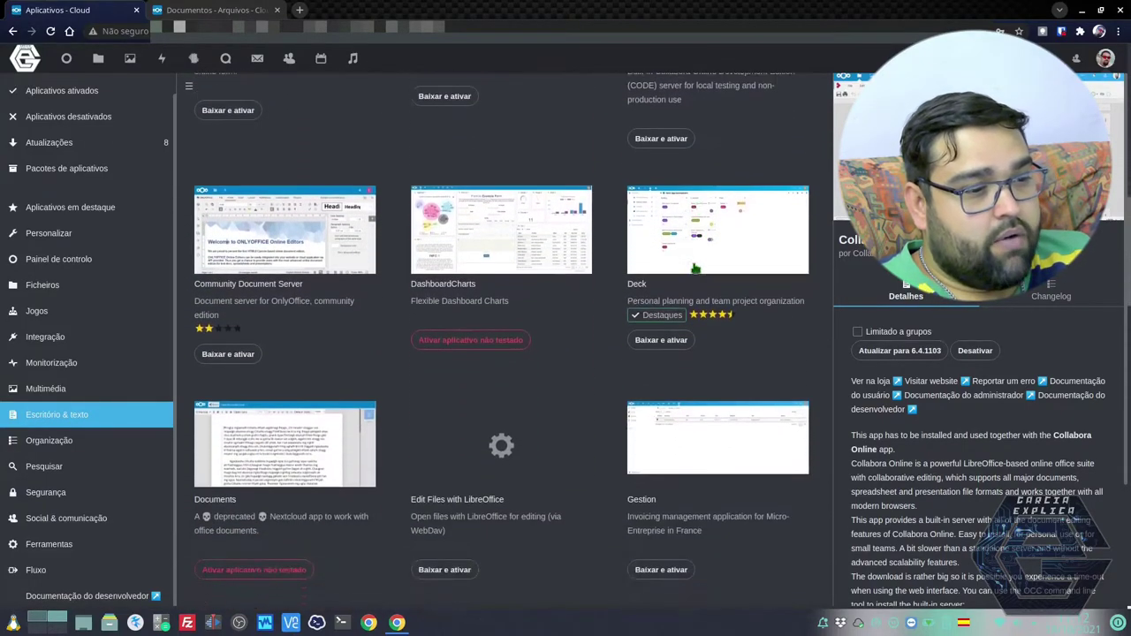
{"action": "scroll", "coordinate": [490, 353], "scroll_direction": "down", "scroll_amount": 3}
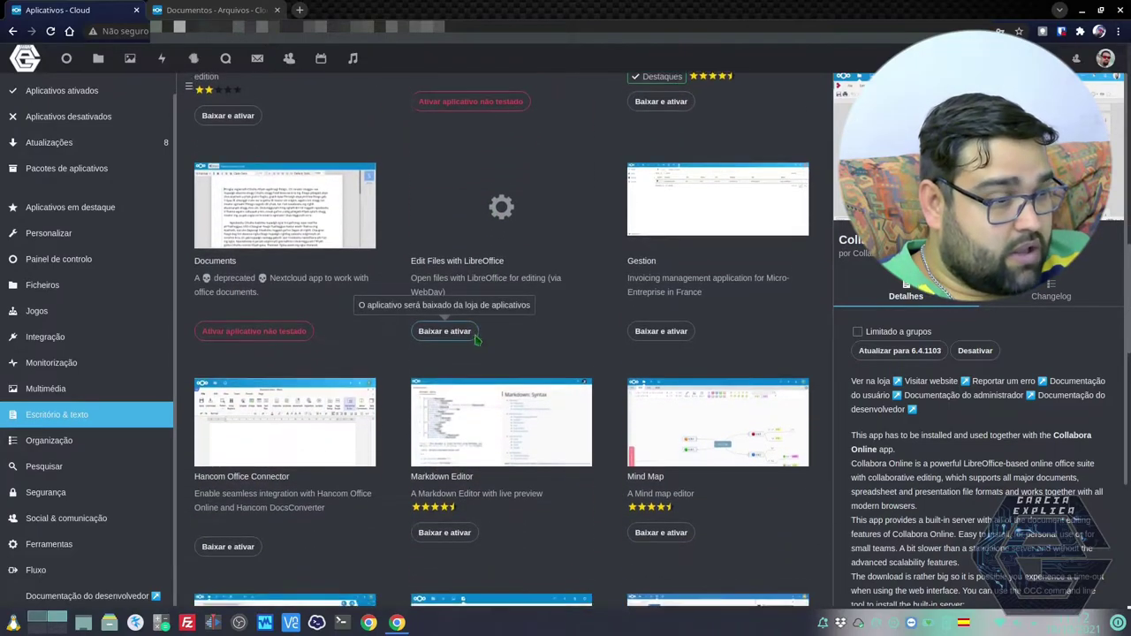
{"action": "scroll", "coordinate": [477, 339], "scroll_direction": "down", "scroll_amount": 2}
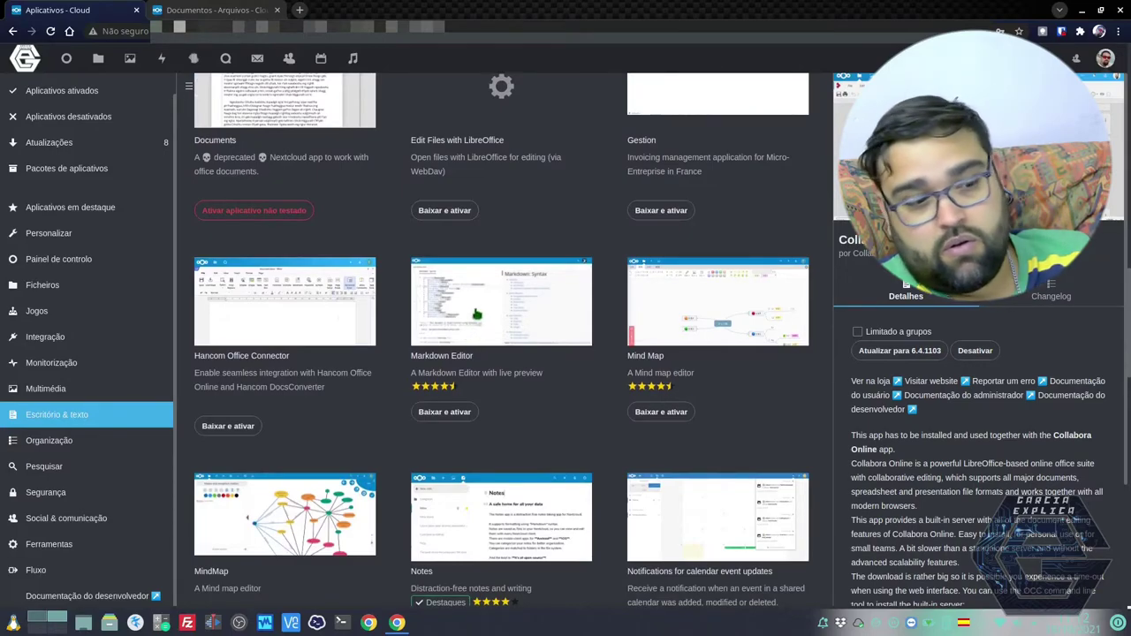
{"action": "scroll", "coordinate": [476, 313], "scroll_direction": "down", "scroll_amount": 1}
{"action": "scroll", "coordinate": [476, 313], "scroll_direction": "down", "scroll_amount": 2}
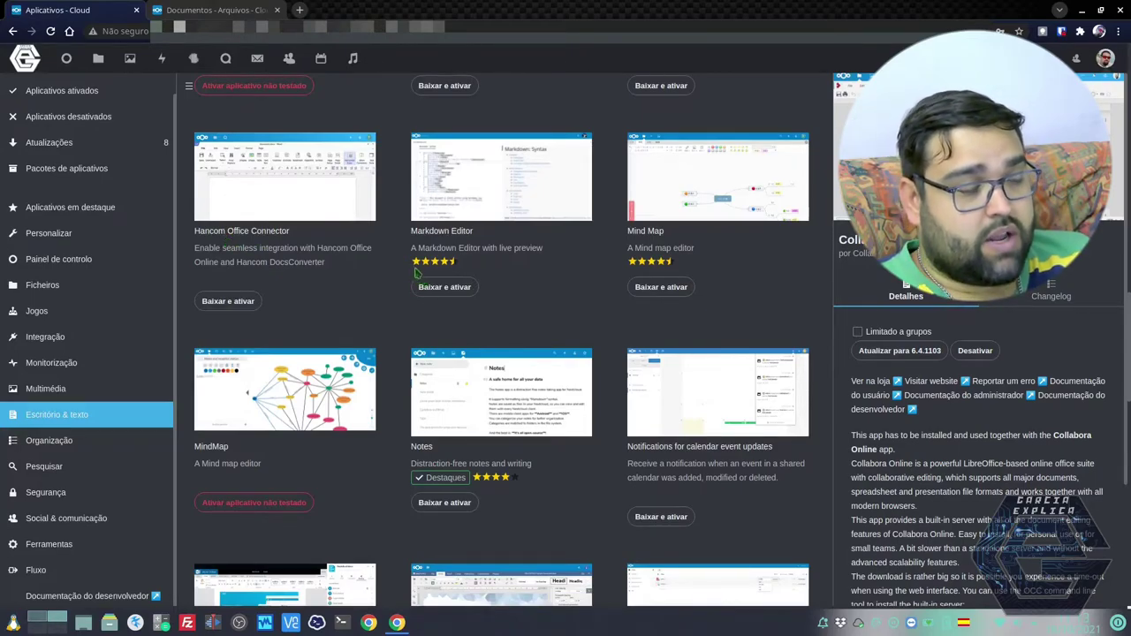
{"action": "scroll", "coordinate": [417, 275], "scroll_direction": "down", "scroll_amount": 4}
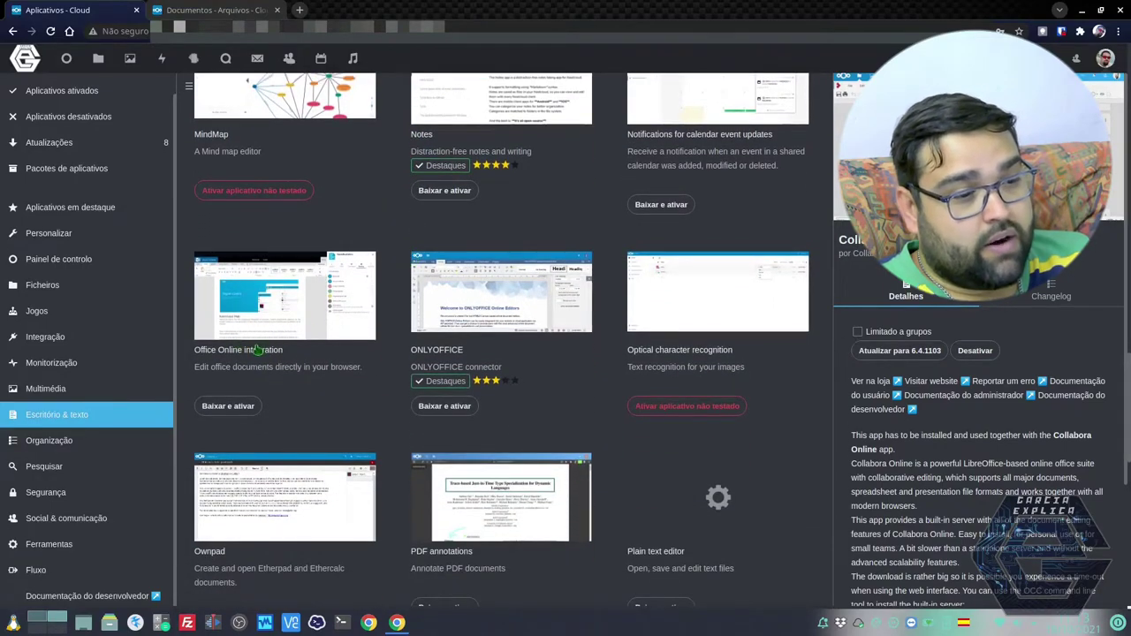
{"action": "scroll", "coordinate": [319, 355], "scroll_direction": "down", "scroll_amount": 2}
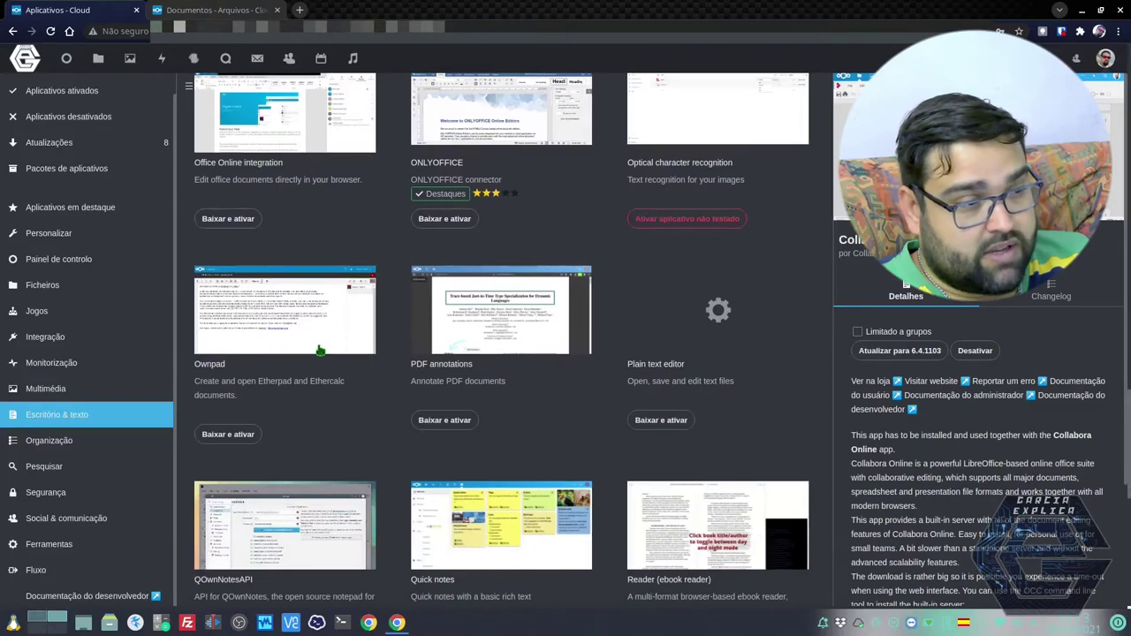
{"action": "scroll", "coordinate": [320, 351], "scroll_direction": "up", "scroll_amount": 1}
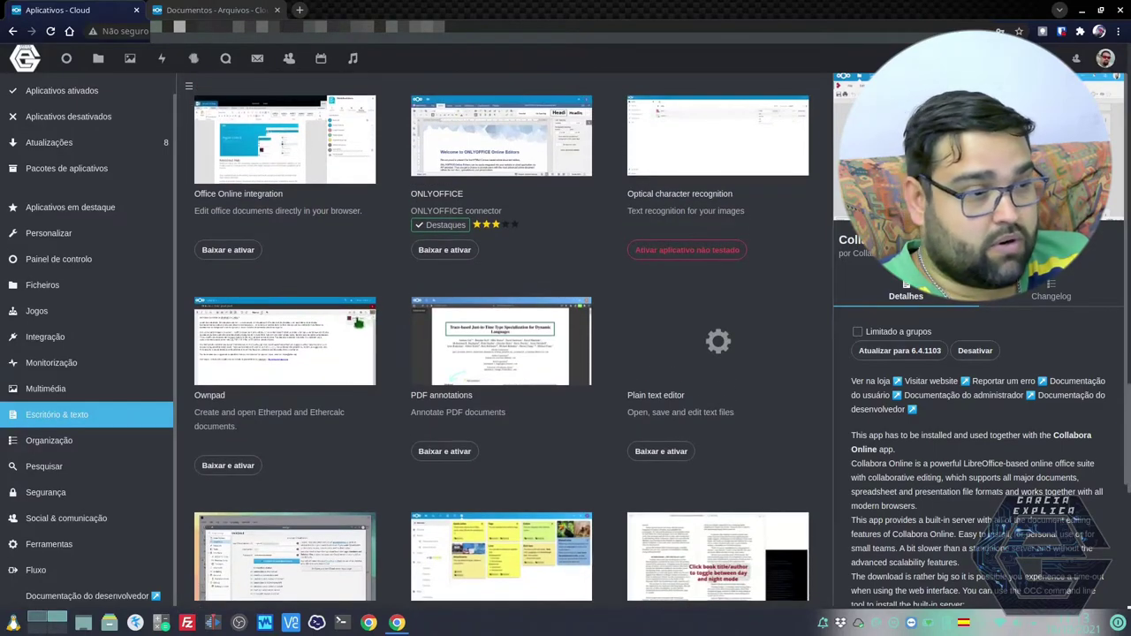
{"action": "left_click", "coordinate": [301, 171]}
{"action": "left_click_drag", "start_coordinate": [864, 412], "coordinate": [1051, 420]}
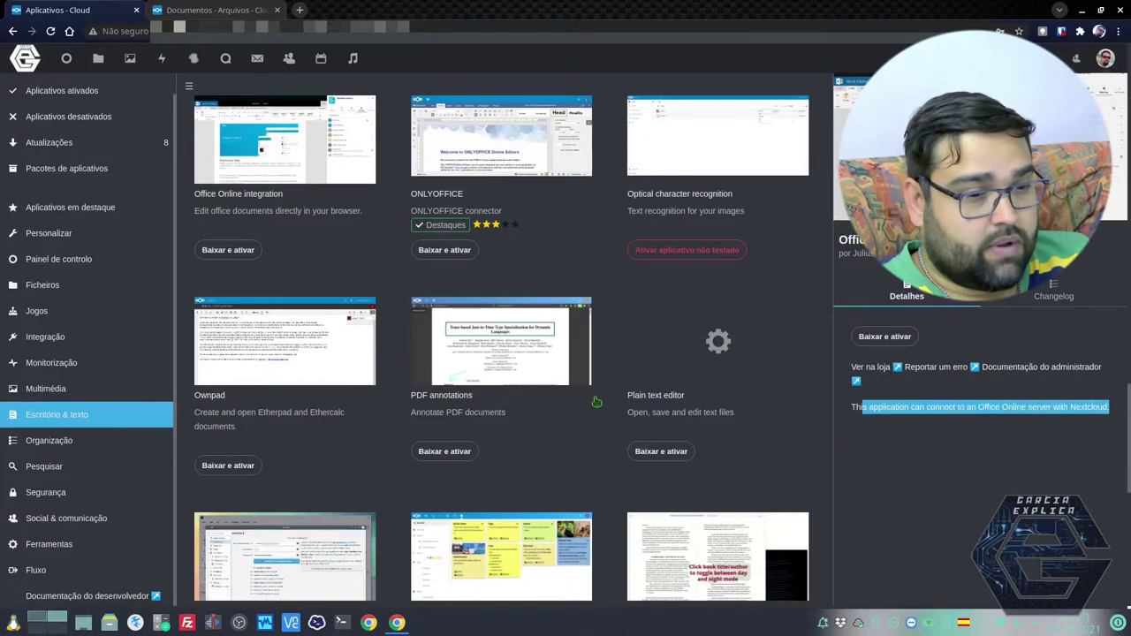
- Look through the remaining Escritório & texto apps and the Organização, Pesquisar, Segurança and Social & comunicação categories
{"action": "scroll", "coordinate": [597, 403], "scroll_direction": "down", "scroll_amount": 5}
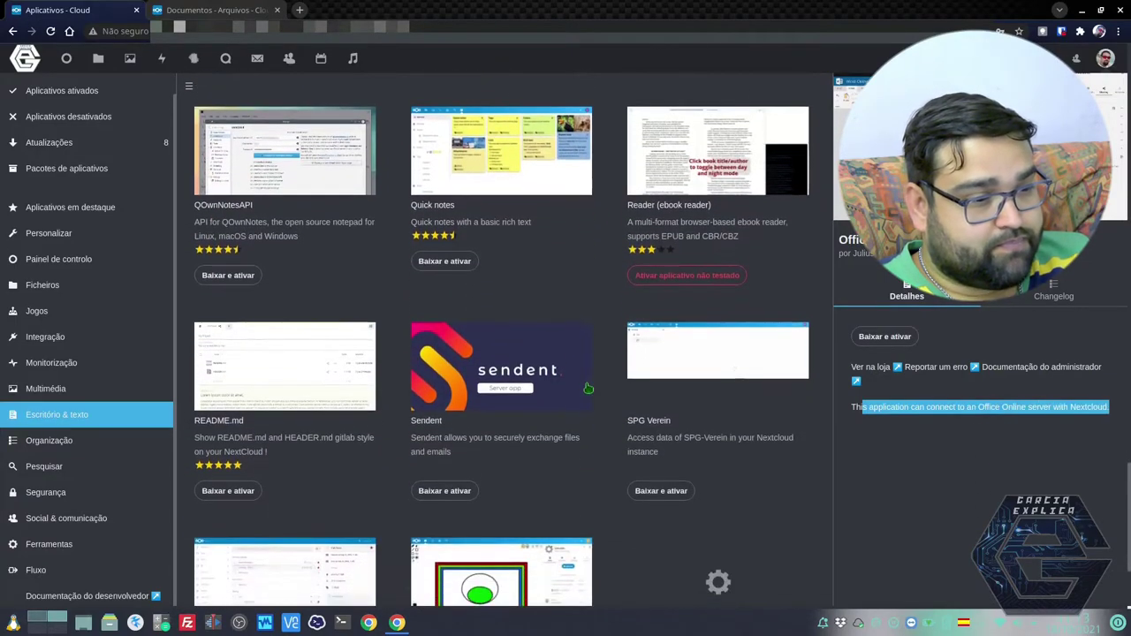
{"action": "scroll", "coordinate": [584, 386], "scroll_direction": "down", "scroll_amount": 3}
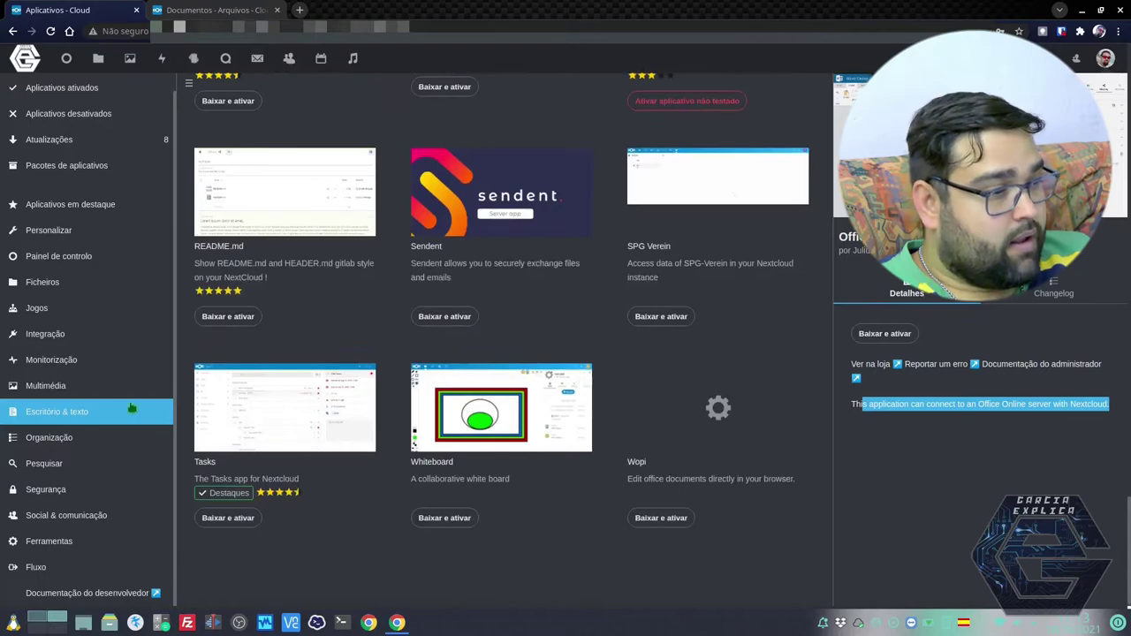
{"action": "left_click", "coordinate": [77, 439]}
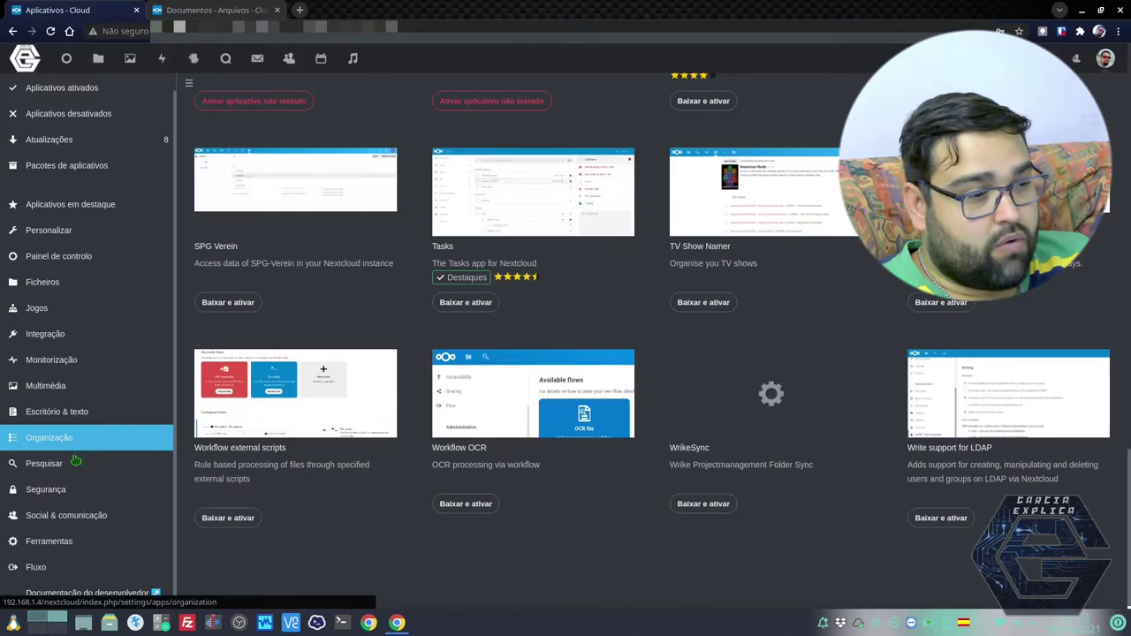
{"action": "left_click", "coordinate": [53, 464]}
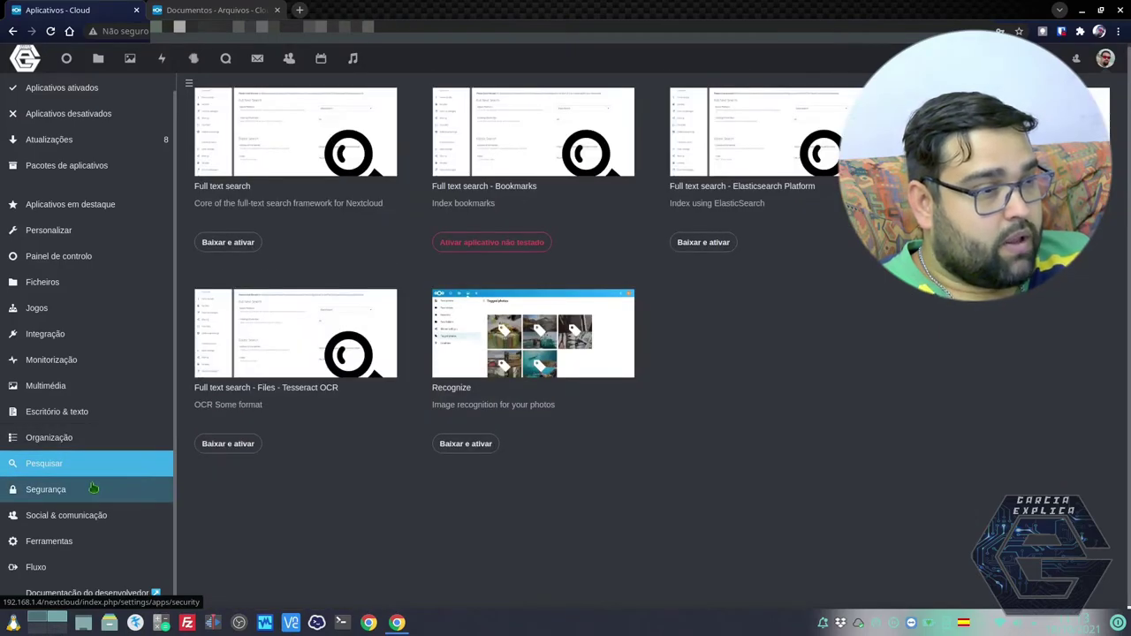
{"action": "left_click", "coordinate": [93, 489]}
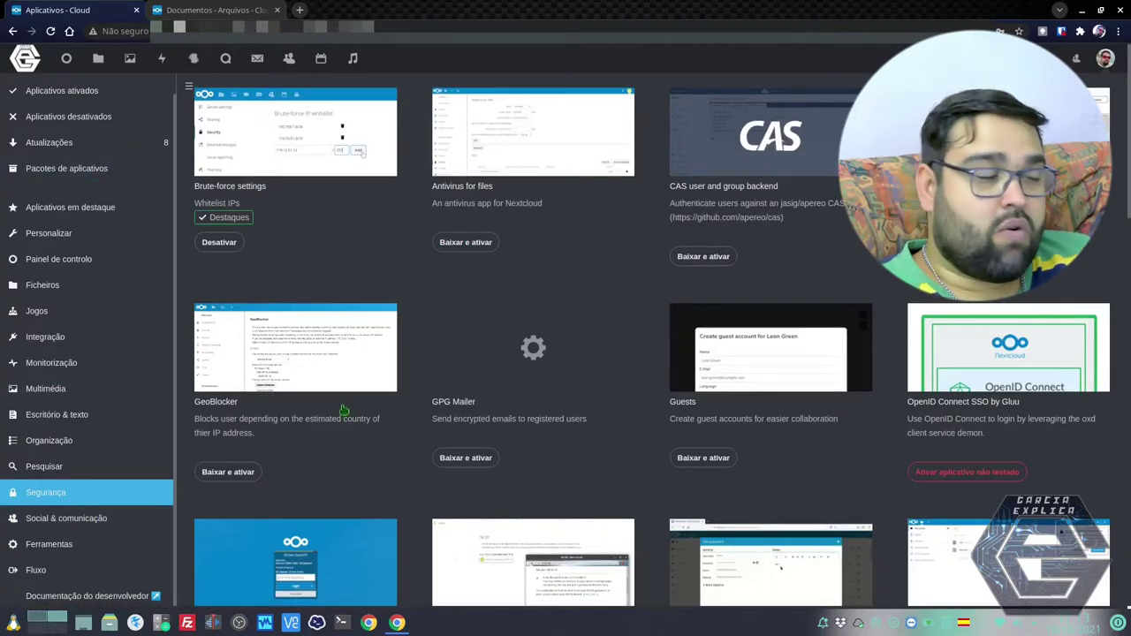
{"action": "left_click", "coordinate": [109, 525]}
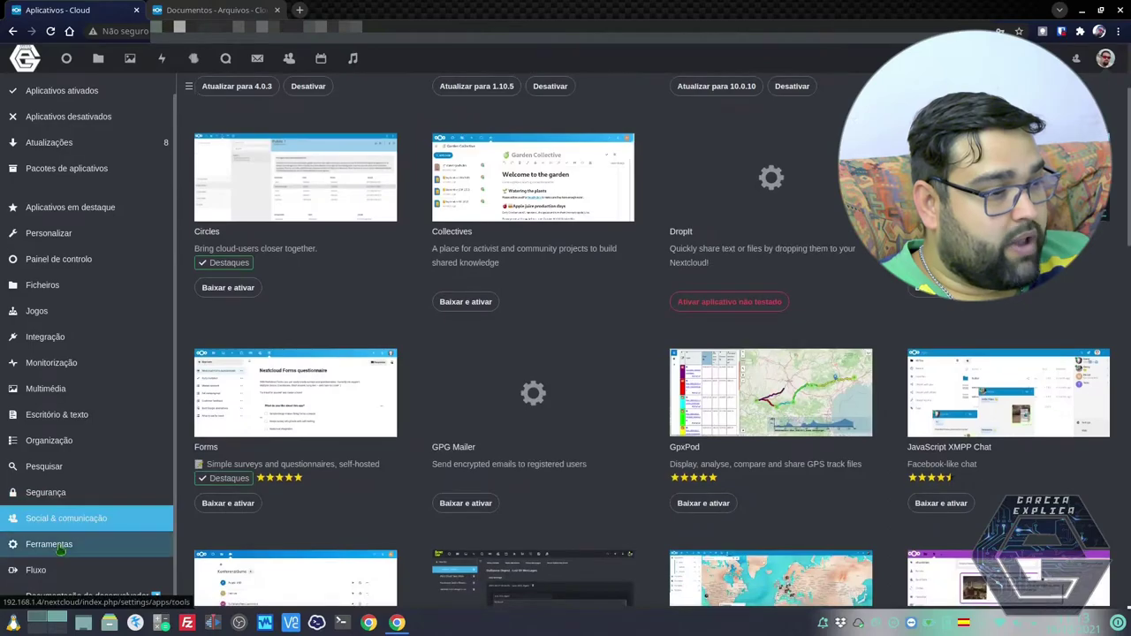
- Browse the apps in the Ferramentas category and show the details of the Dashboard app
{"action": "left_click", "coordinate": [110, 545]}
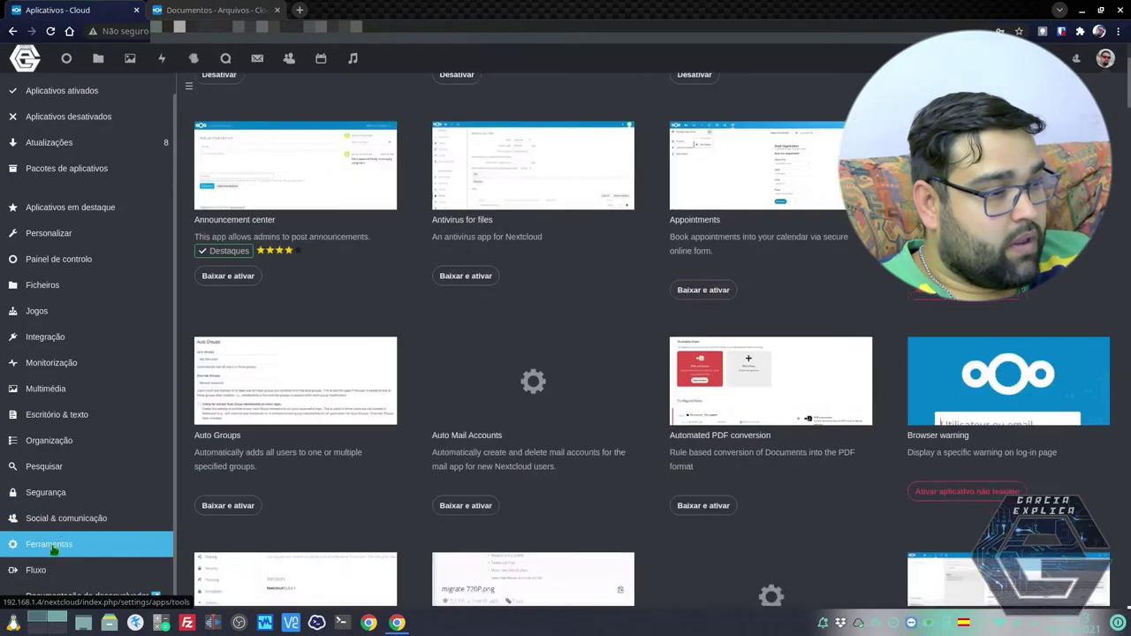
{"action": "scroll", "coordinate": [102, 442], "scroll_direction": "down", "scroll_amount": 4}
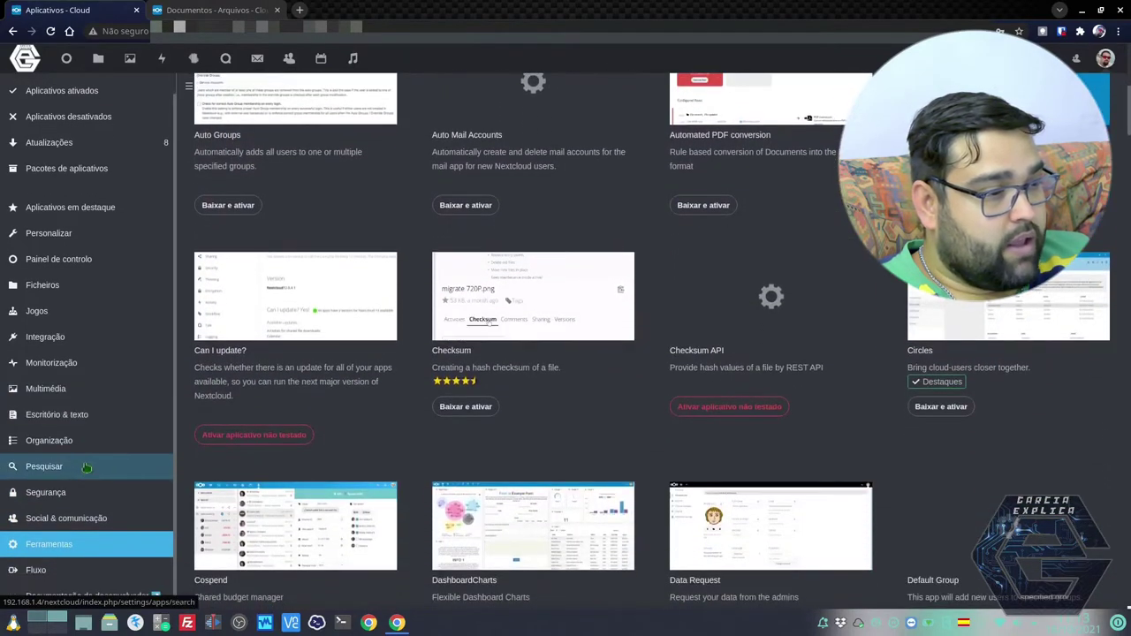
{"action": "scroll", "coordinate": [80, 515], "scroll_direction": "down", "scroll_amount": 2}
{"action": "scroll", "coordinate": [453, 451], "scroll_direction": "up", "scroll_amount": 8}
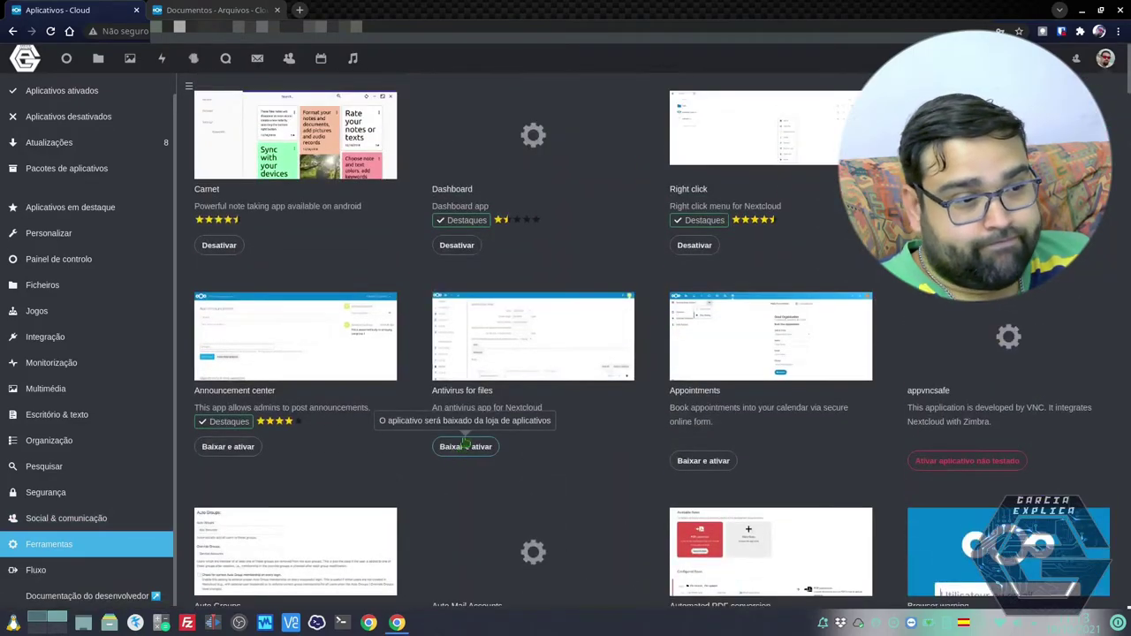
{"action": "left_click", "coordinate": [495, 155]}
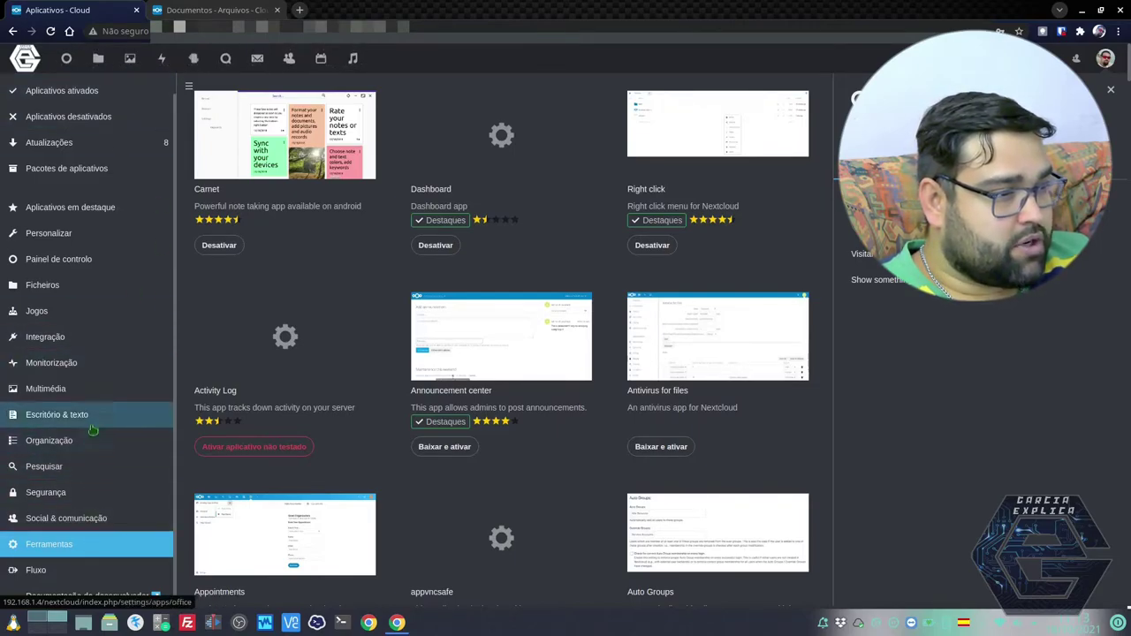
- Examine the apps in the Integração category, from Collabora Online through the Dropbox, GitHub and Google integrations to OneDrive and ONLYOFFICE
{"action": "left_click", "coordinate": [85, 345]}
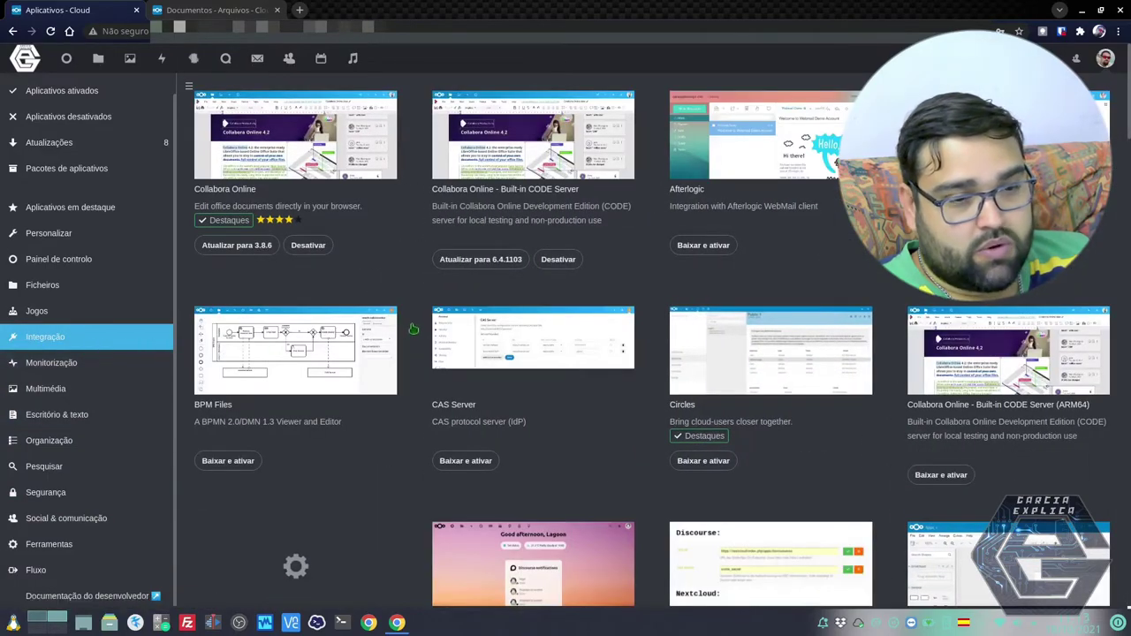
{"action": "scroll", "coordinate": [826, 399], "scroll_direction": "down", "scroll_amount": 4}
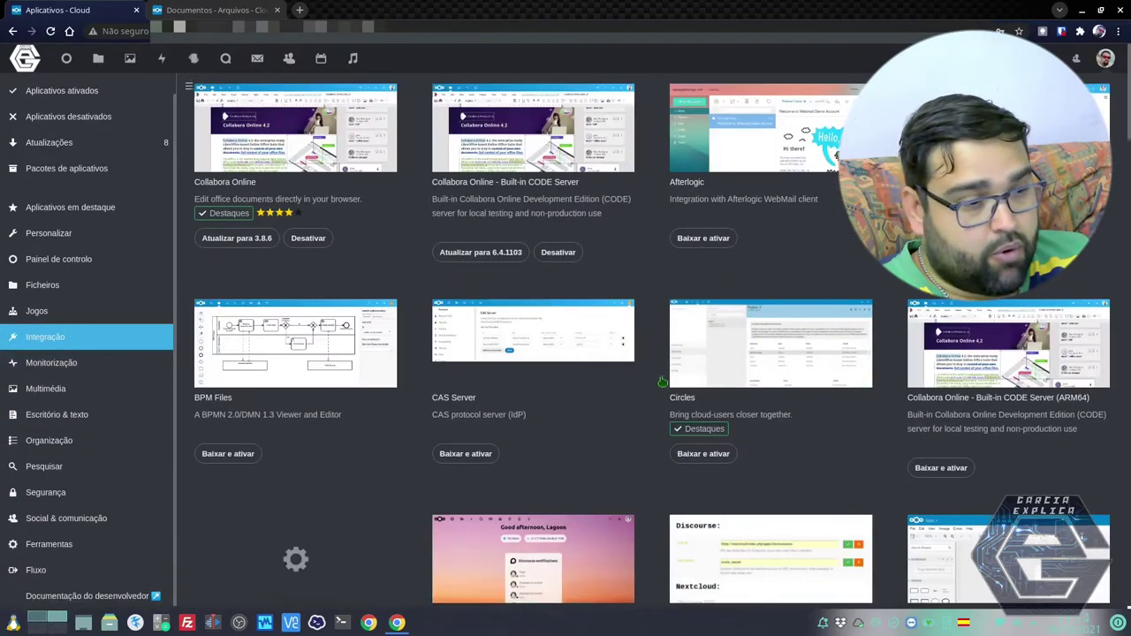
{"action": "scroll", "coordinate": [658, 375], "scroll_direction": "down", "scroll_amount": 1}
{"action": "scroll", "coordinate": [658, 375], "scroll_direction": "down", "scroll_amount": 3}
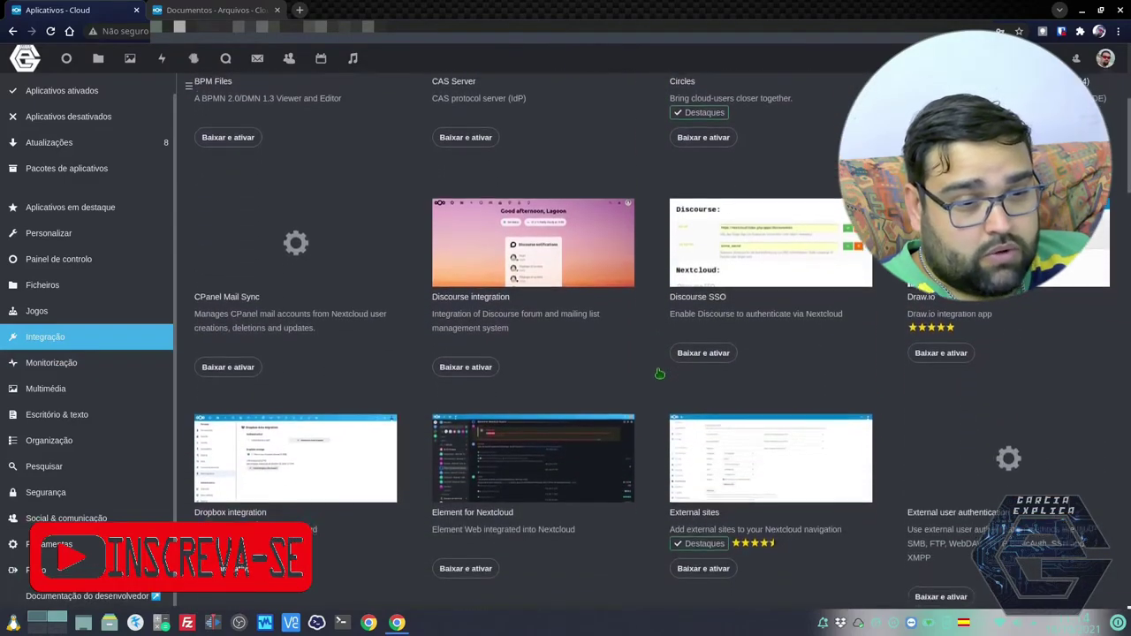
{"action": "scroll", "coordinate": [659, 371], "scroll_direction": "down", "scroll_amount": 3}
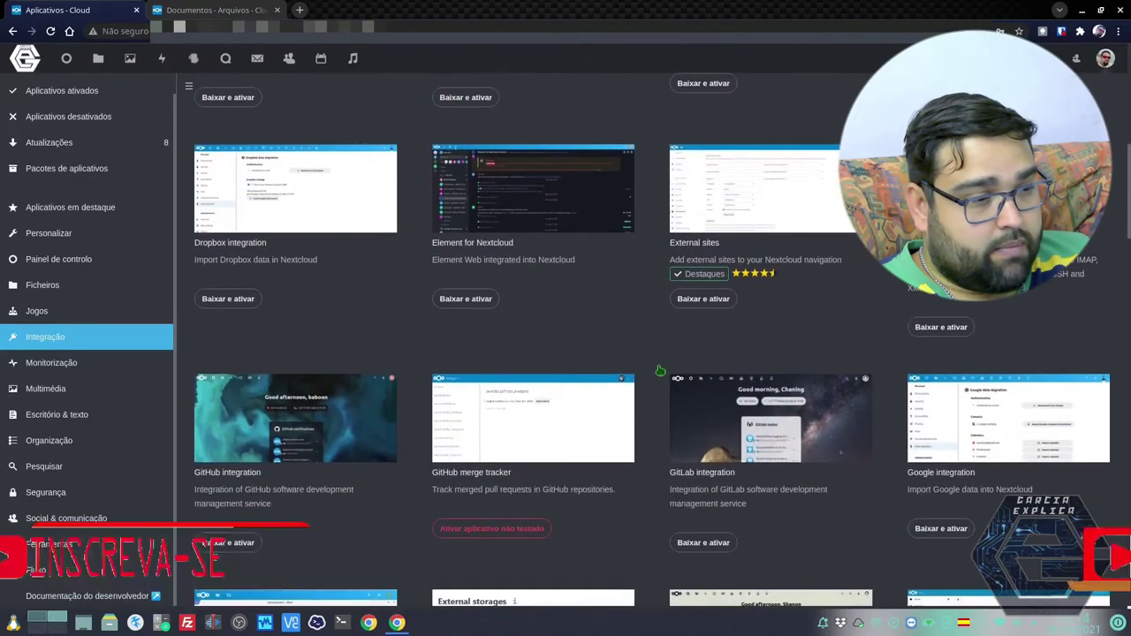
{"action": "scroll", "coordinate": [658, 368], "scroll_direction": "down", "scroll_amount": 1}
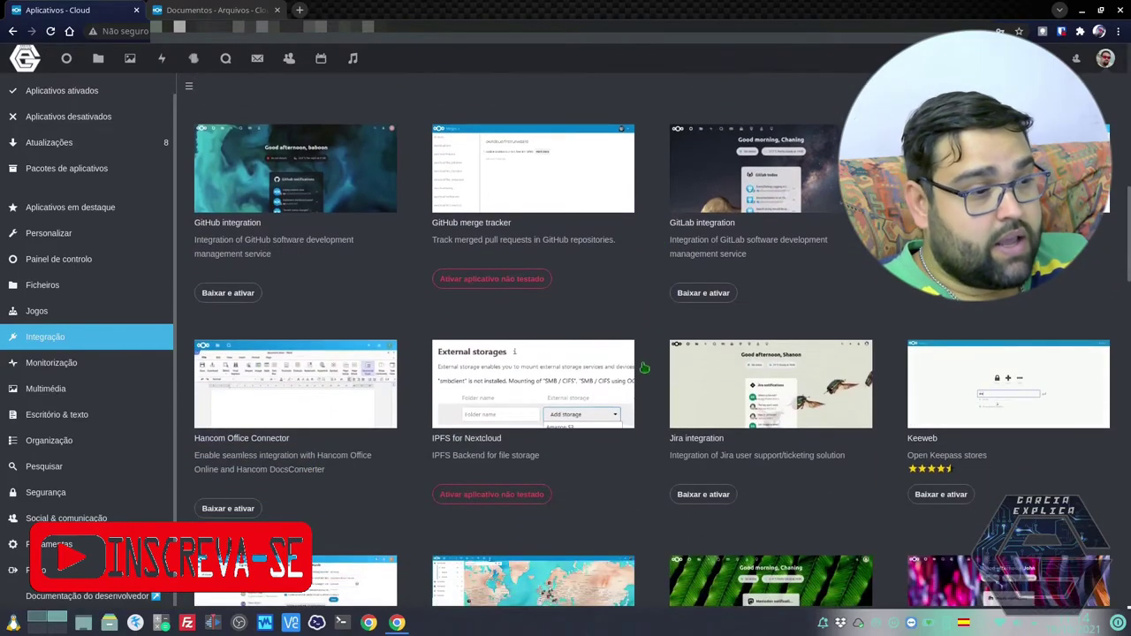
{"action": "scroll", "coordinate": [643, 364], "scroll_direction": "down", "scroll_amount": 3}
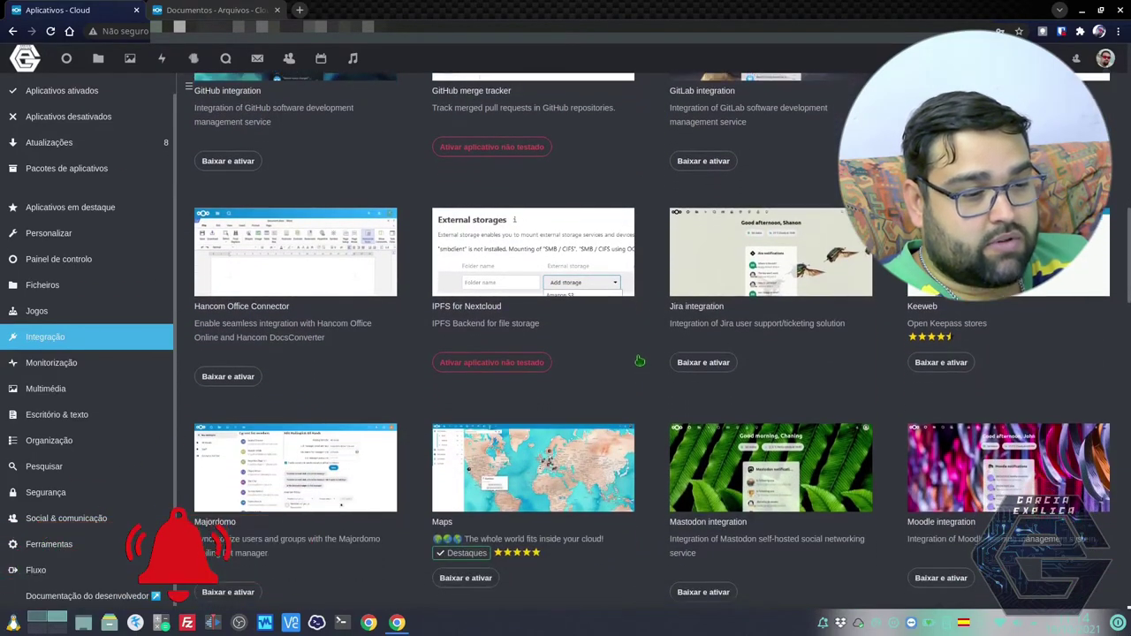
{"action": "scroll", "coordinate": [640, 360], "scroll_direction": "down", "scroll_amount": 1}
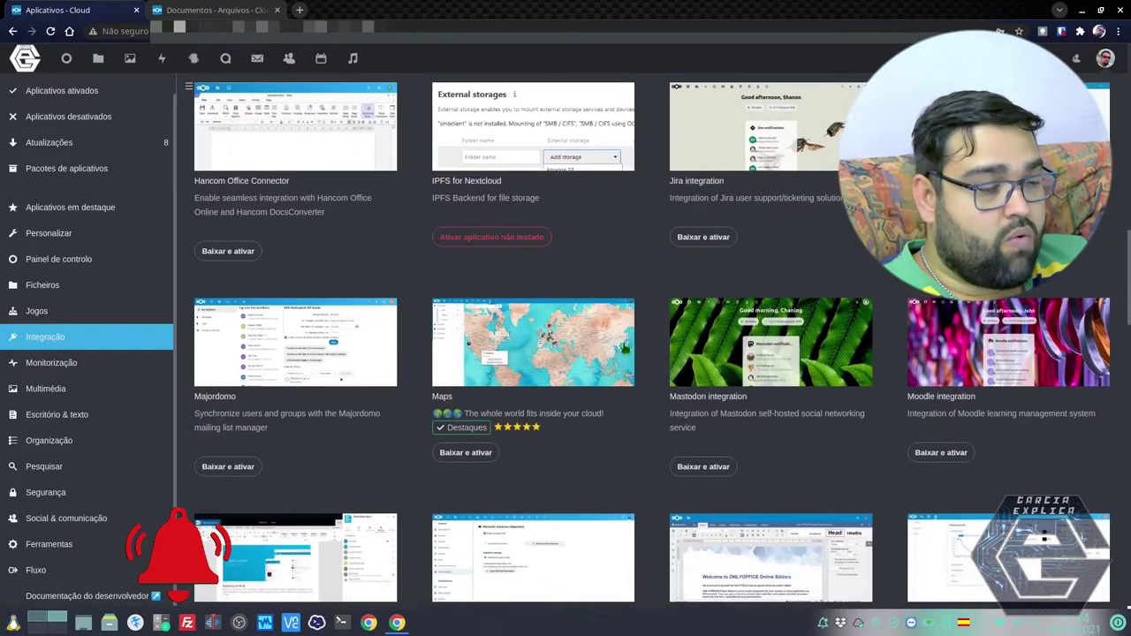
{"action": "scroll", "coordinate": [623, 349], "scroll_direction": "down", "scroll_amount": 1}
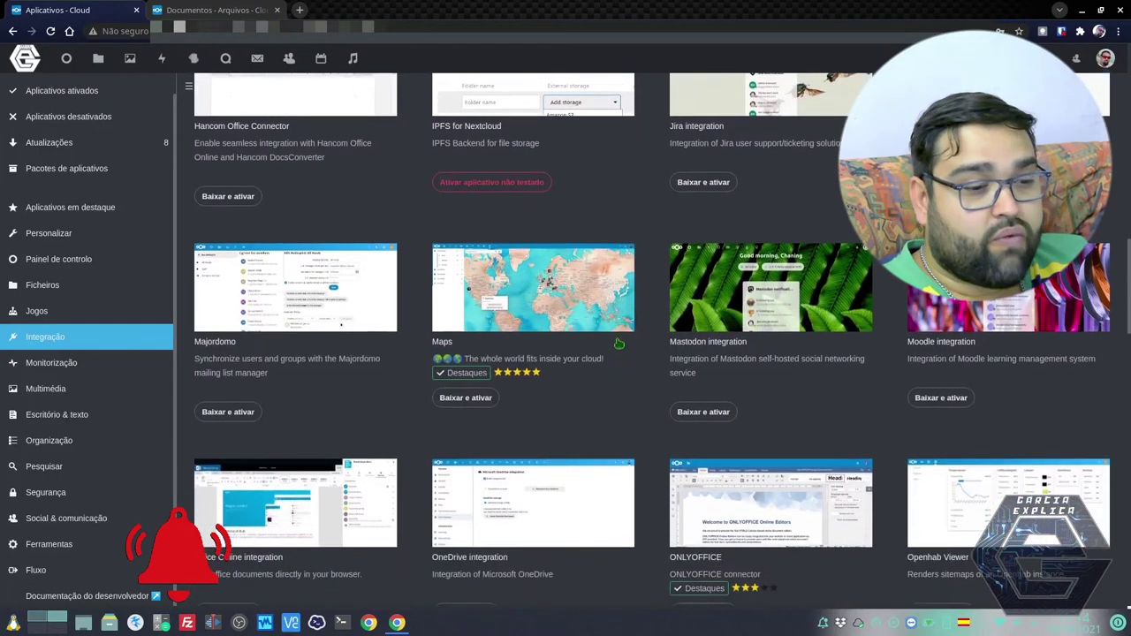
- Find the Right click app in the Ficheiros category and show its context menu on the Documentos subfolder before returning to the apps page
{"action": "left_click", "coordinate": [71, 290]}
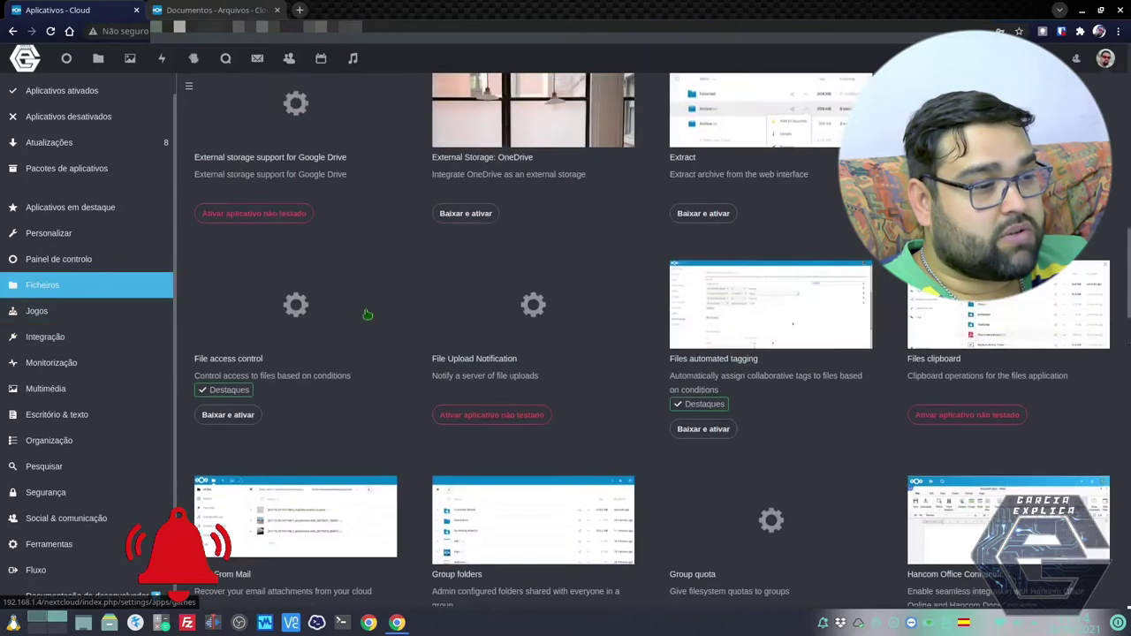
{"action": "scroll", "coordinate": [369, 313], "scroll_direction": "up", "scroll_amount": 10}
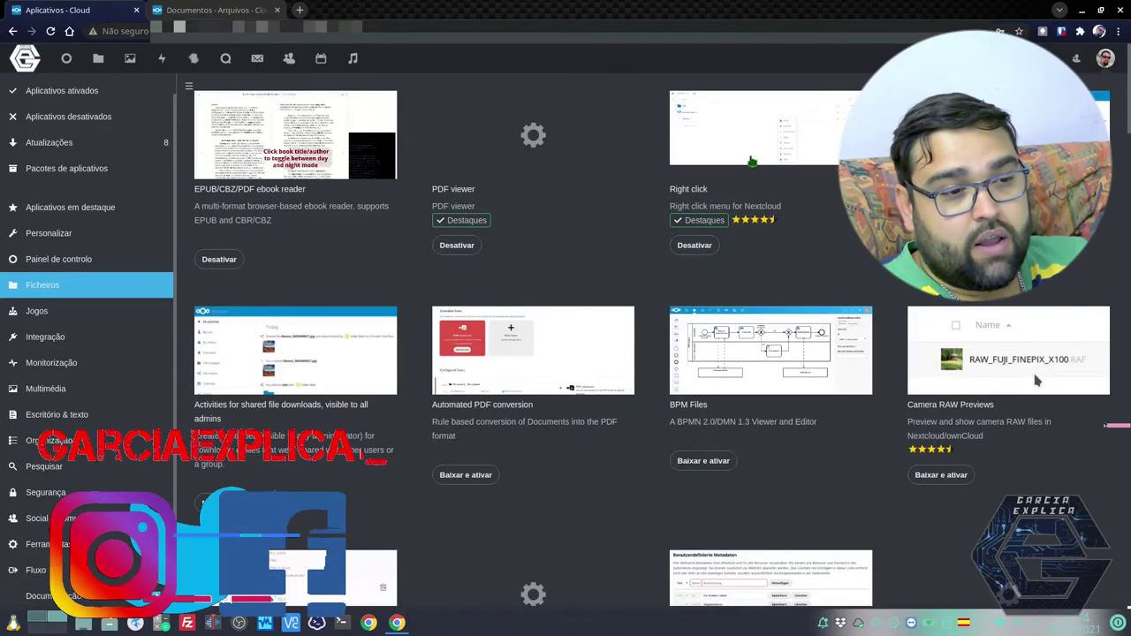
{"action": "left_click", "coordinate": [212, 10]}
{"action": "right_click", "coordinate": [256, 200]}
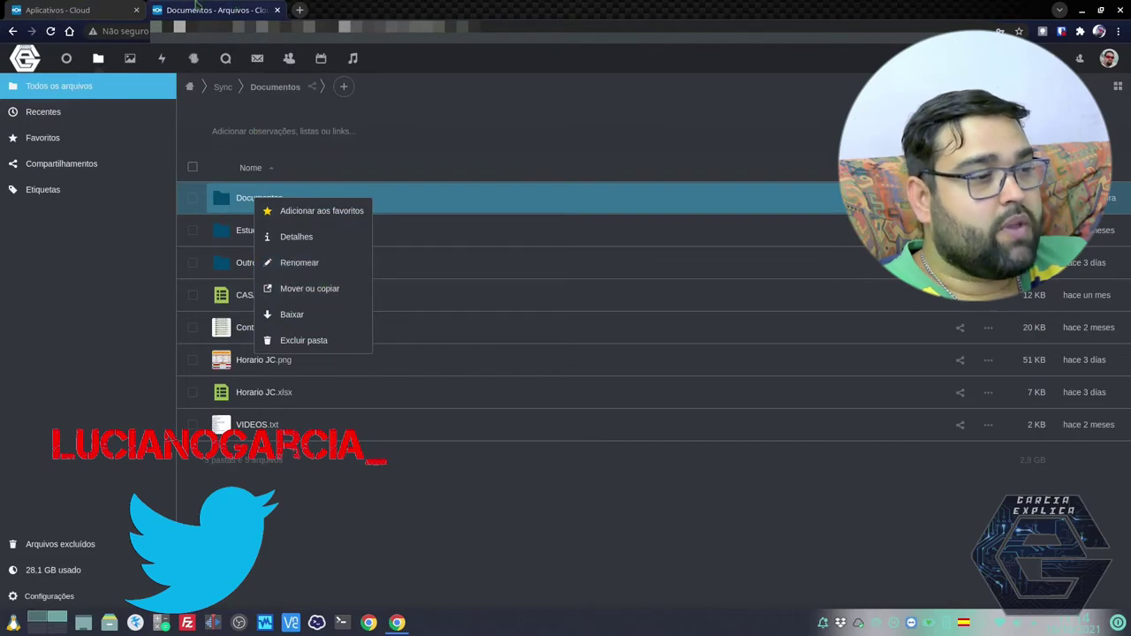
{"action": "left_click", "coordinate": [57, 10]}
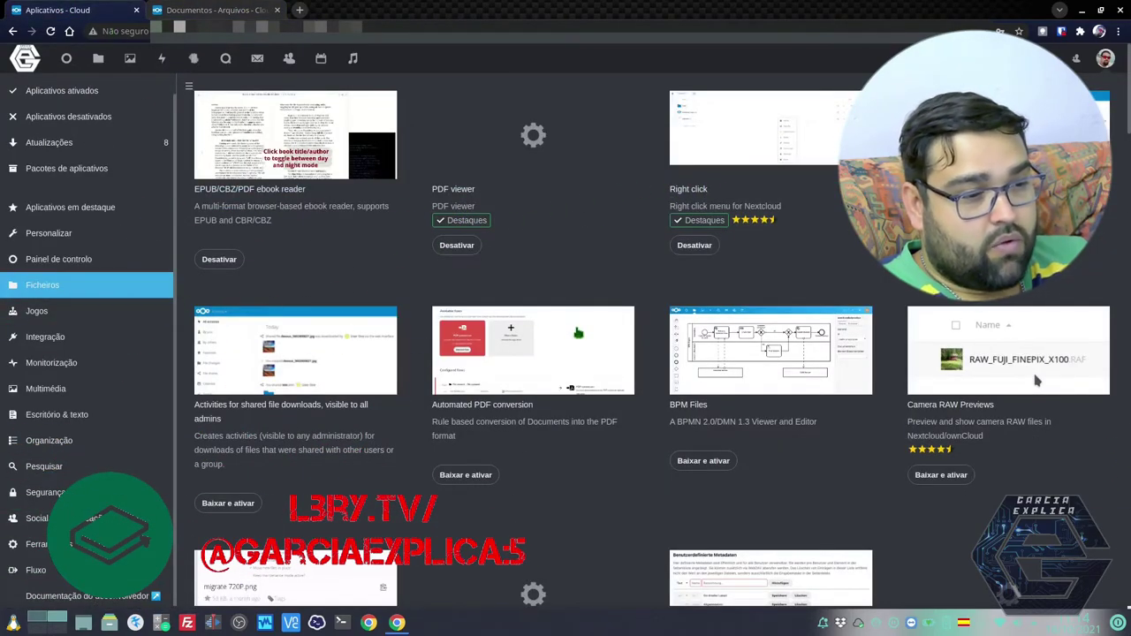
- Look through more of the Ficheiros apps and open the Painel de controlo category
{"action": "scroll", "coordinate": [1038, 380], "scroll_direction": "down", "scroll_amount": 3}
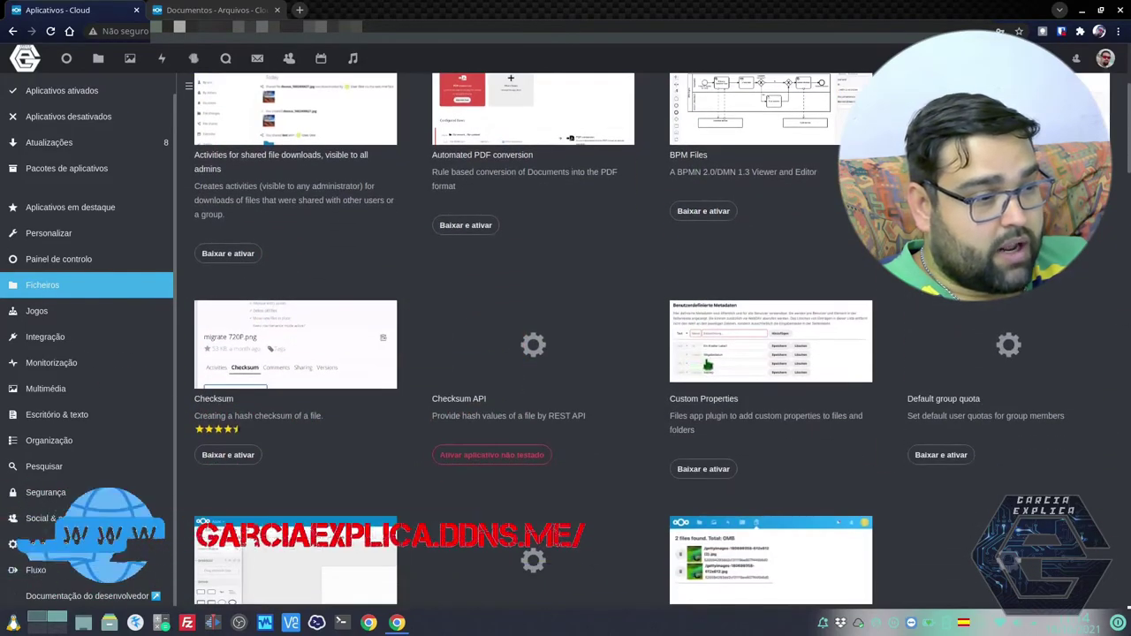
{"action": "scroll", "coordinate": [708, 363], "scroll_direction": "down", "scroll_amount": 2}
{"action": "scroll", "coordinate": [720, 358], "scroll_direction": "up", "scroll_amount": 3}
{"action": "left_click", "coordinate": [132, 269]}
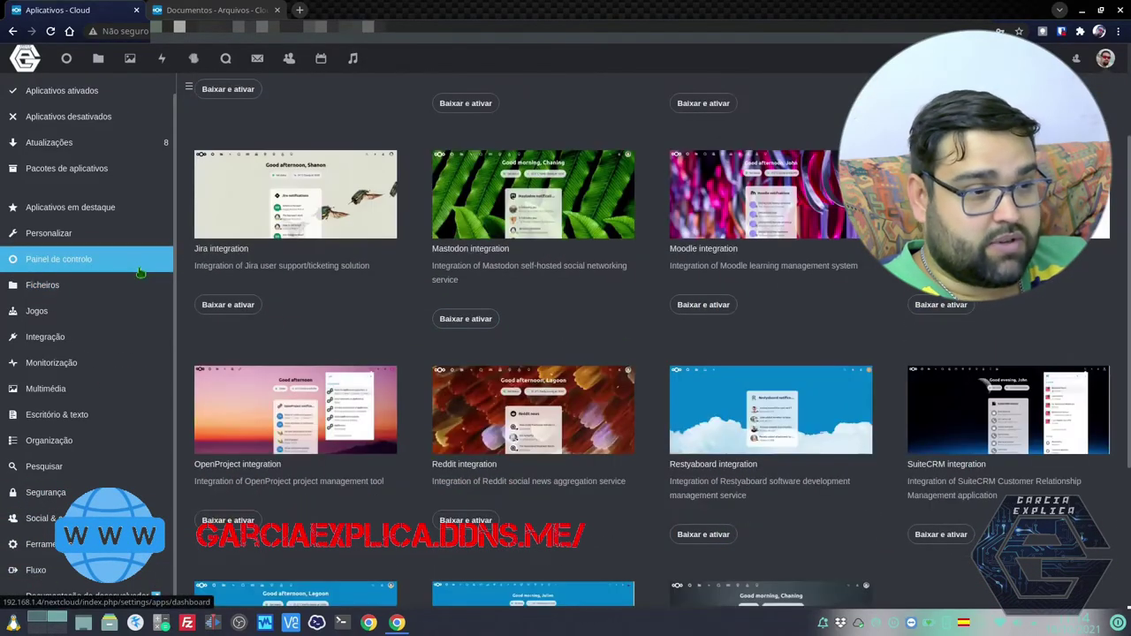
- Browse the theming and layout apps in the Personalizar category and the list of featured apps
{"action": "left_click", "coordinate": [89, 233]}
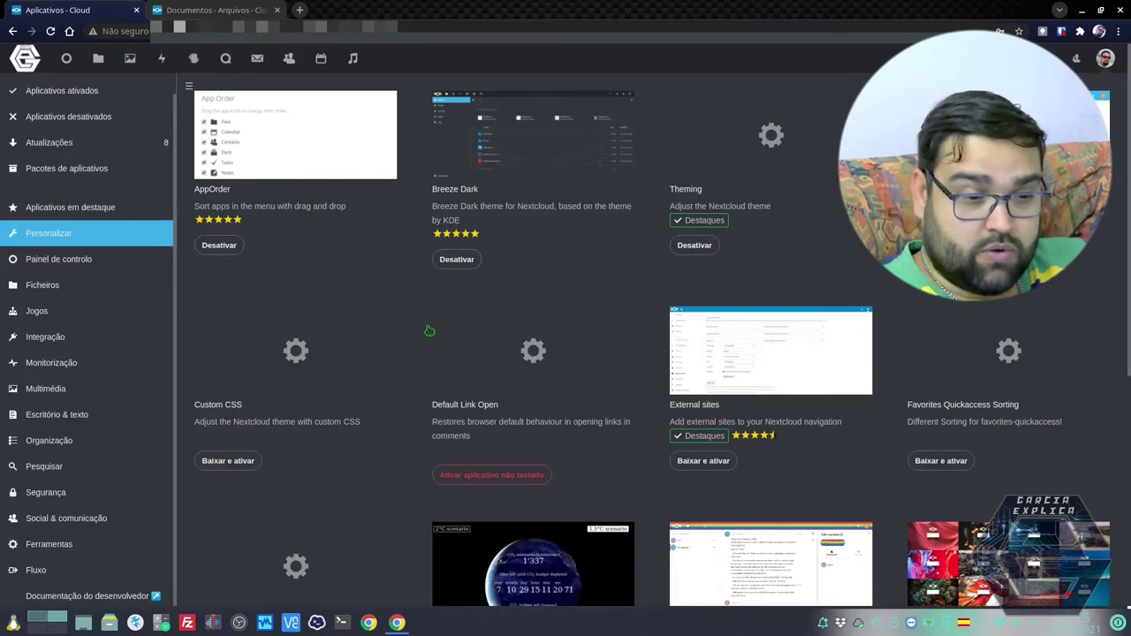
{"action": "scroll", "coordinate": [805, 338], "scroll_direction": "down", "scroll_amount": 3}
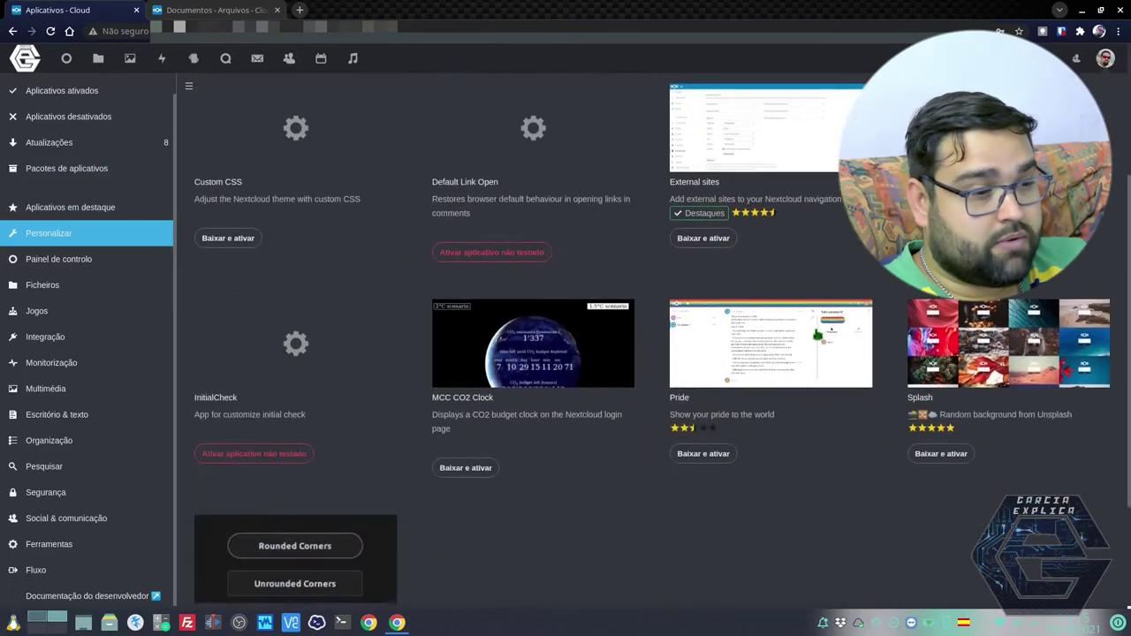
{"action": "scroll", "coordinate": [817, 335], "scroll_direction": "up", "scroll_amount": 3}
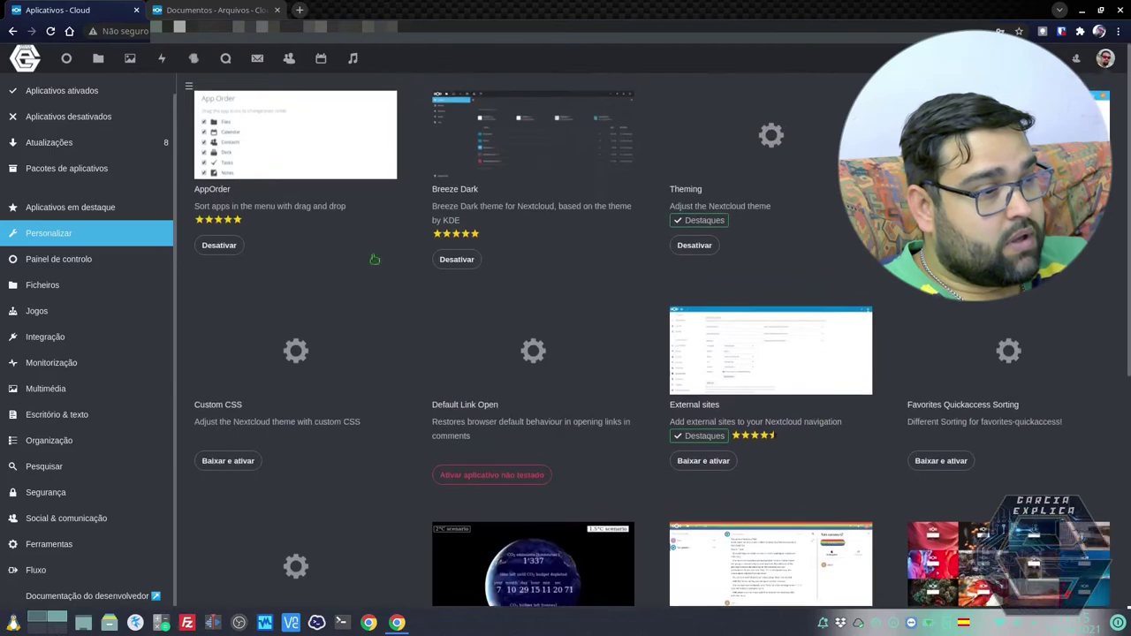
{"action": "left_click", "coordinate": [88, 210]}
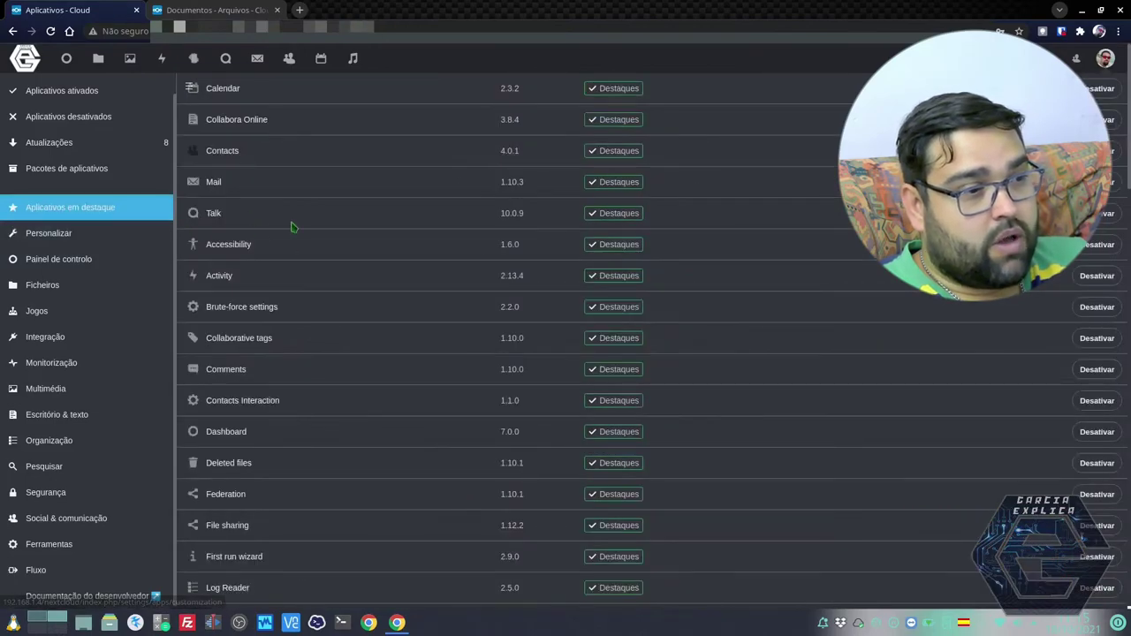
{"action": "scroll", "coordinate": [737, 305], "scroll_direction": "down", "scroll_amount": 2}
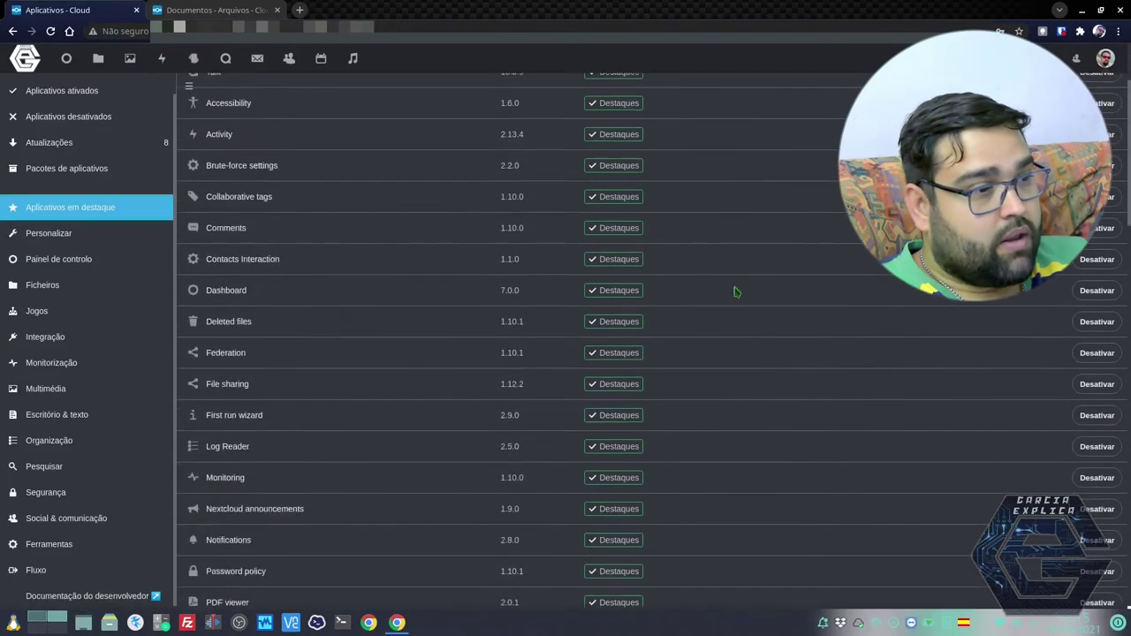
{"action": "scroll", "coordinate": [531, 265], "scroll_direction": "up", "scroll_amount": 2}
- Start updating all apps that have an available update, authorizing it with the account password
{"action": "left_click", "coordinate": [49, 142]}
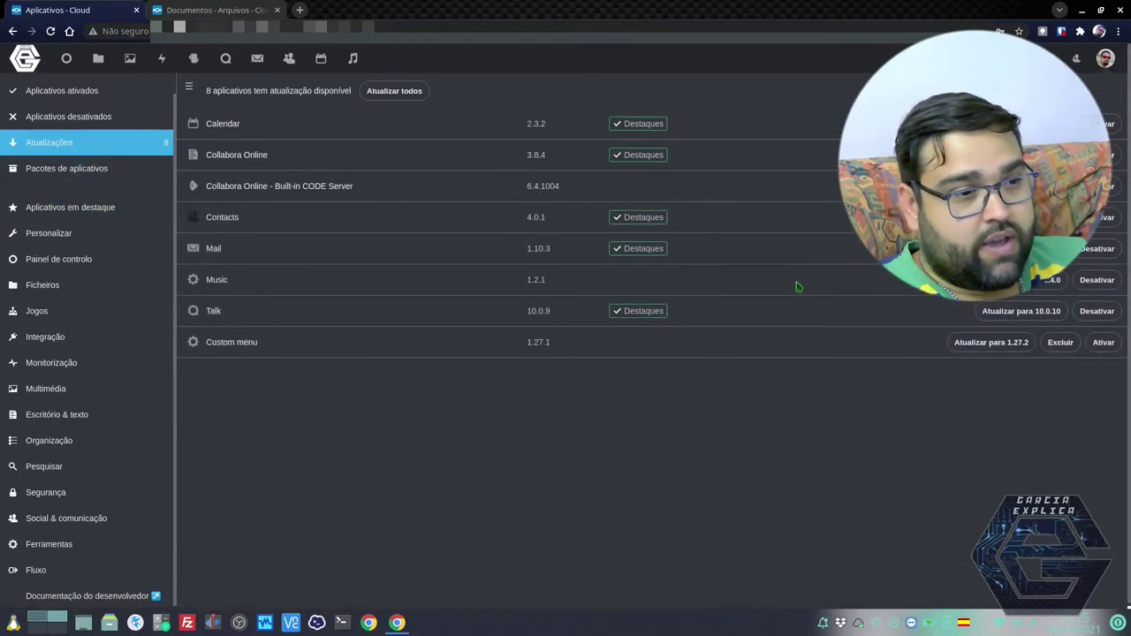
{"action": "left_click", "coordinate": [394, 92]}
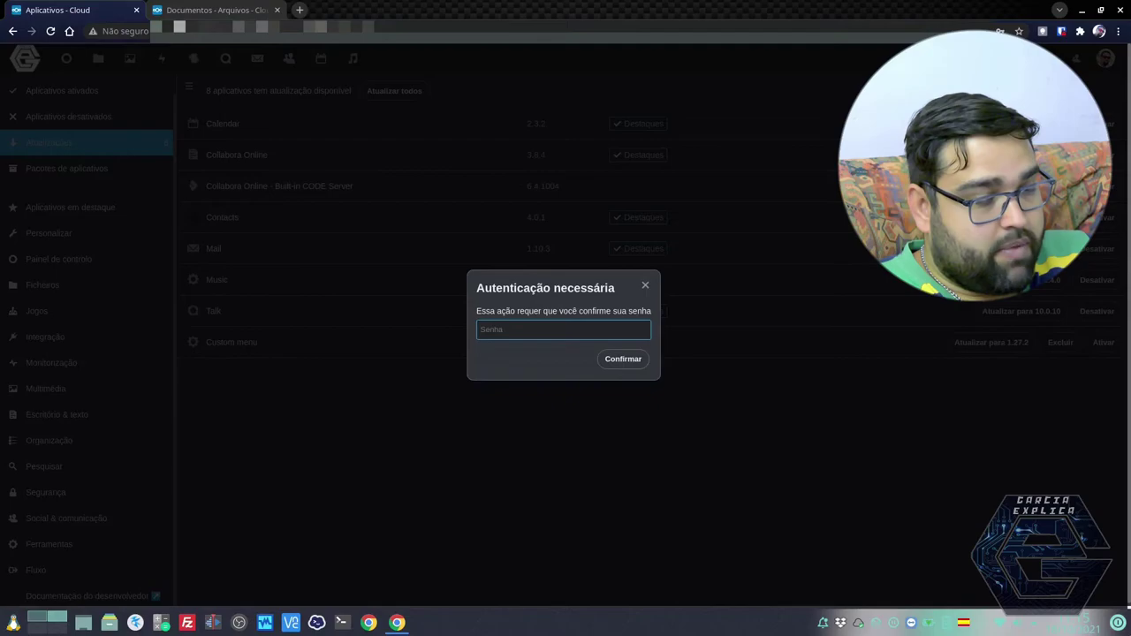
{"action": "left_click", "coordinate": [769, 380]}
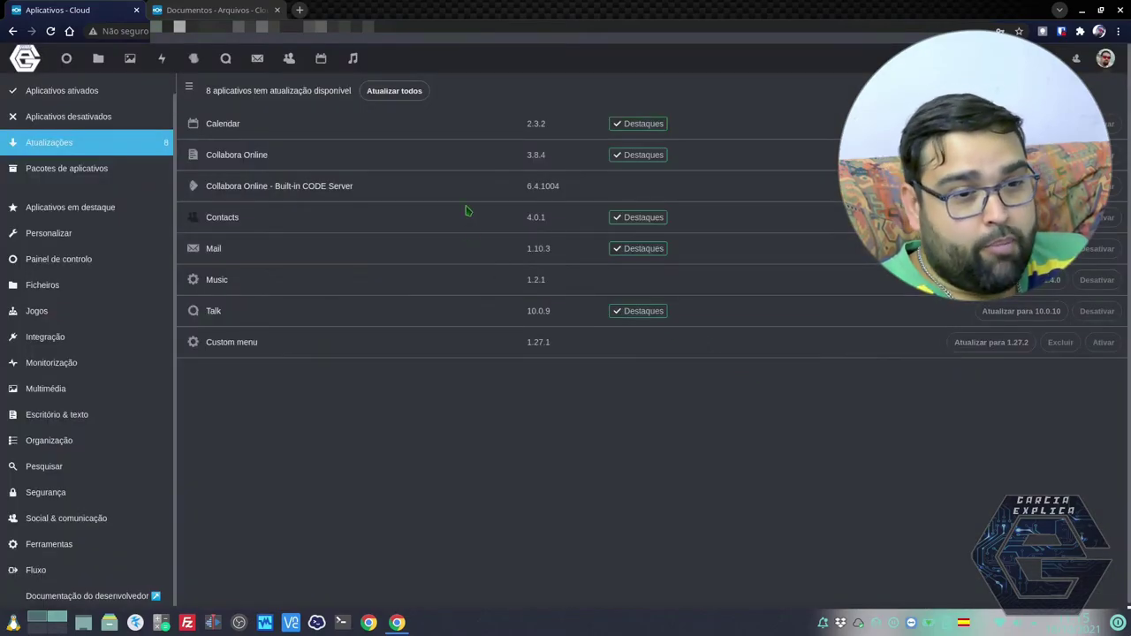
- Return to the Documentos folder page, dismiss the open context menu and open the account's personal settings
{"action": "left_click", "coordinate": [221, 10]}
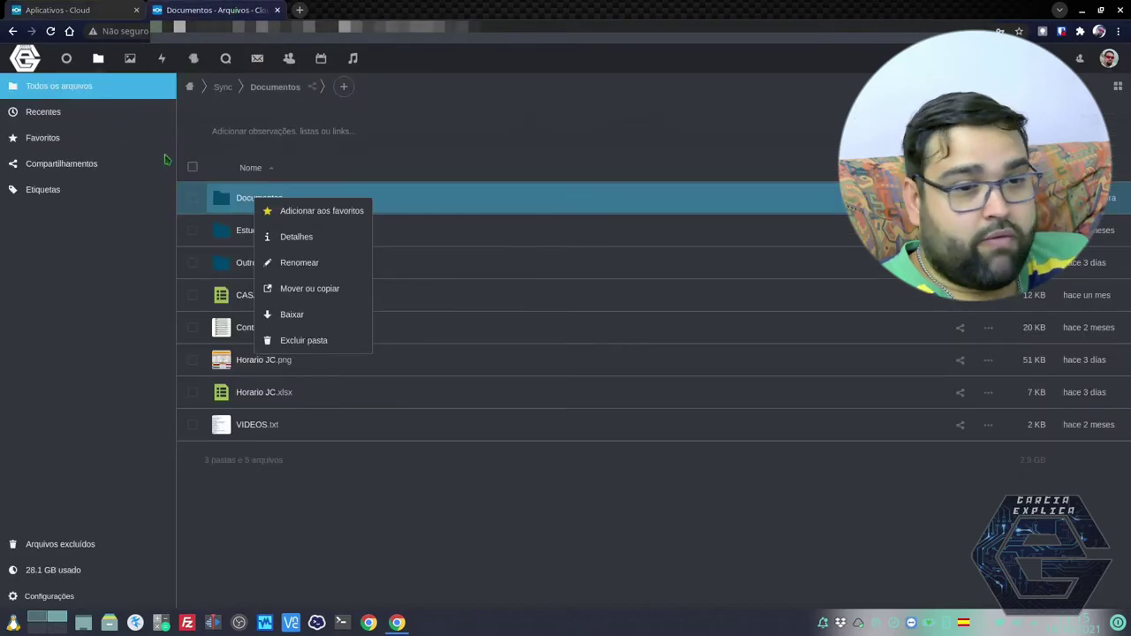
{"action": "left_click", "coordinate": [1110, 62]}
{"action": "left_click", "coordinate": [1109, 58]}
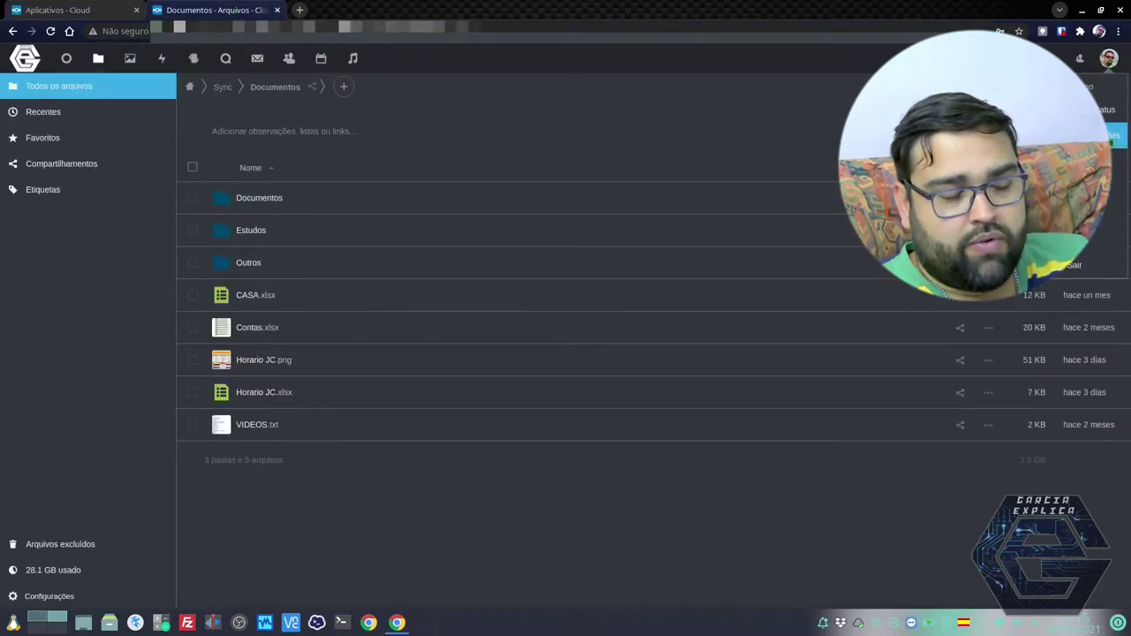
{"action": "left_click", "coordinate": [1112, 135]}
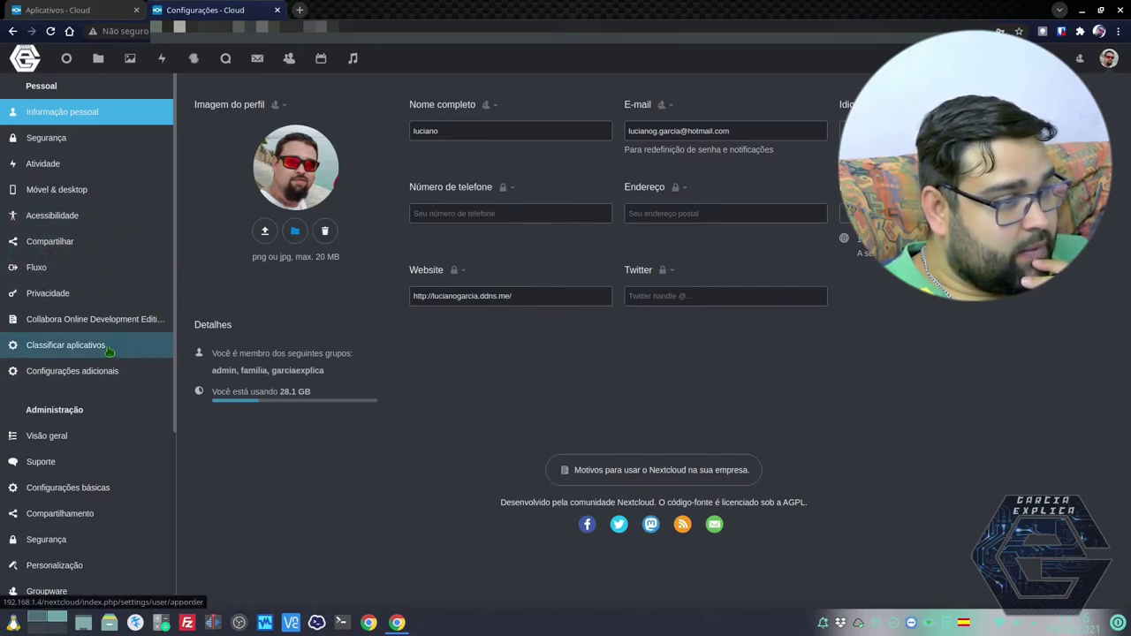
- Look over the personal Collabora Online settings and the administration Personalização page, including its Breeze Dark theme options
{"action": "left_click", "coordinate": [121, 324]}
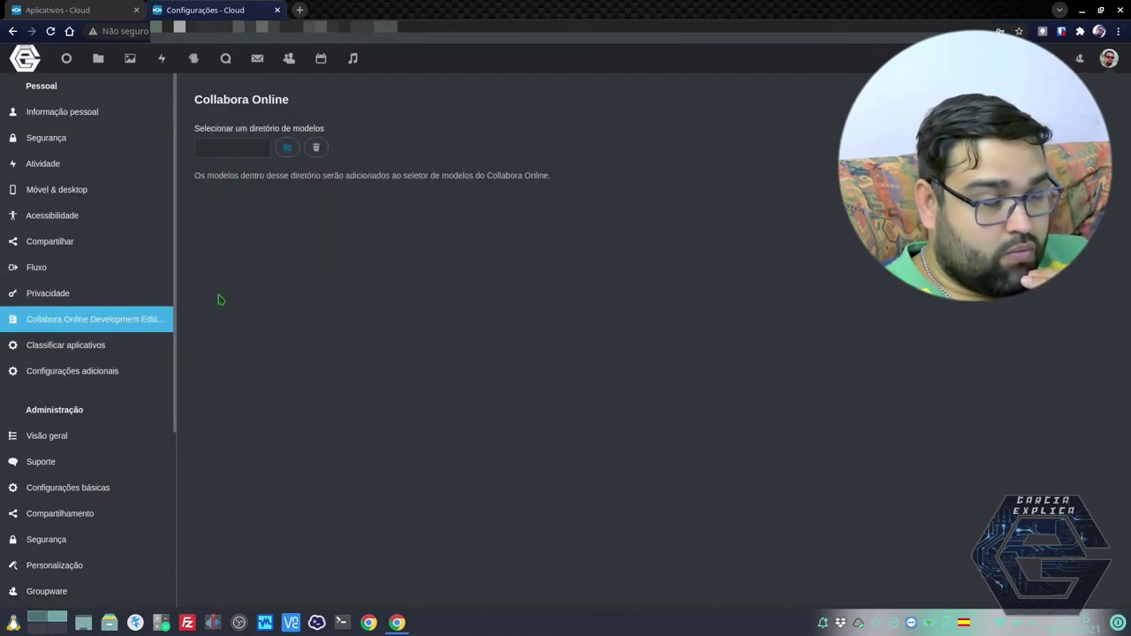
{"action": "scroll", "coordinate": [139, 344], "scroll_direction": "down", "scroll_amount": 3}
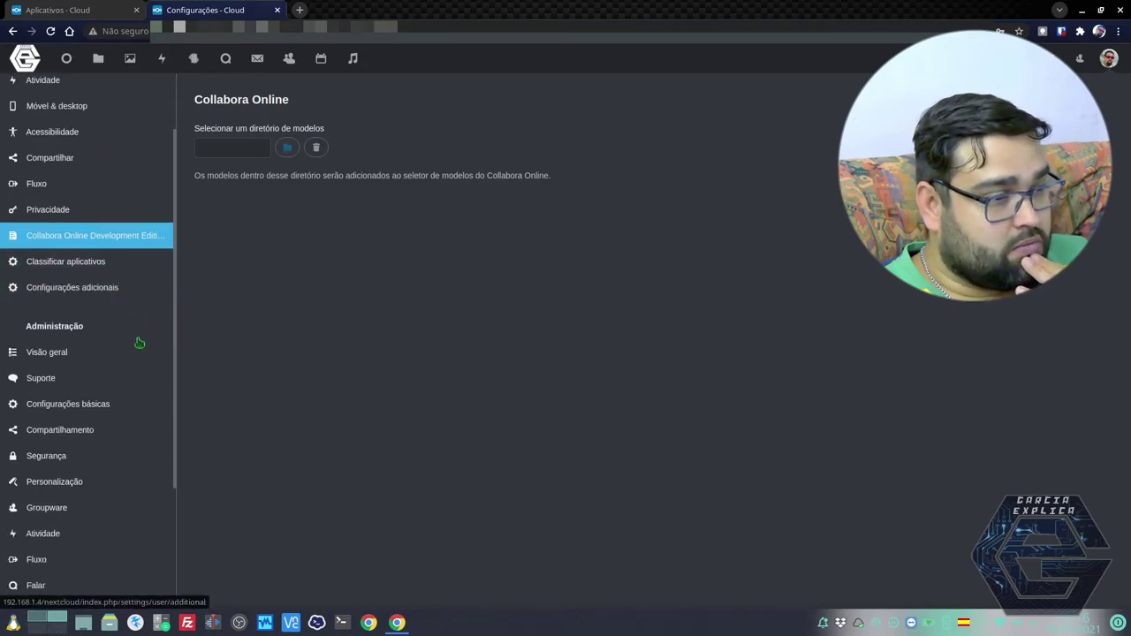
{"action": "scroll", "coordinate": [139, 342], "scroll_direction": "down", "scroll_amount": 2}
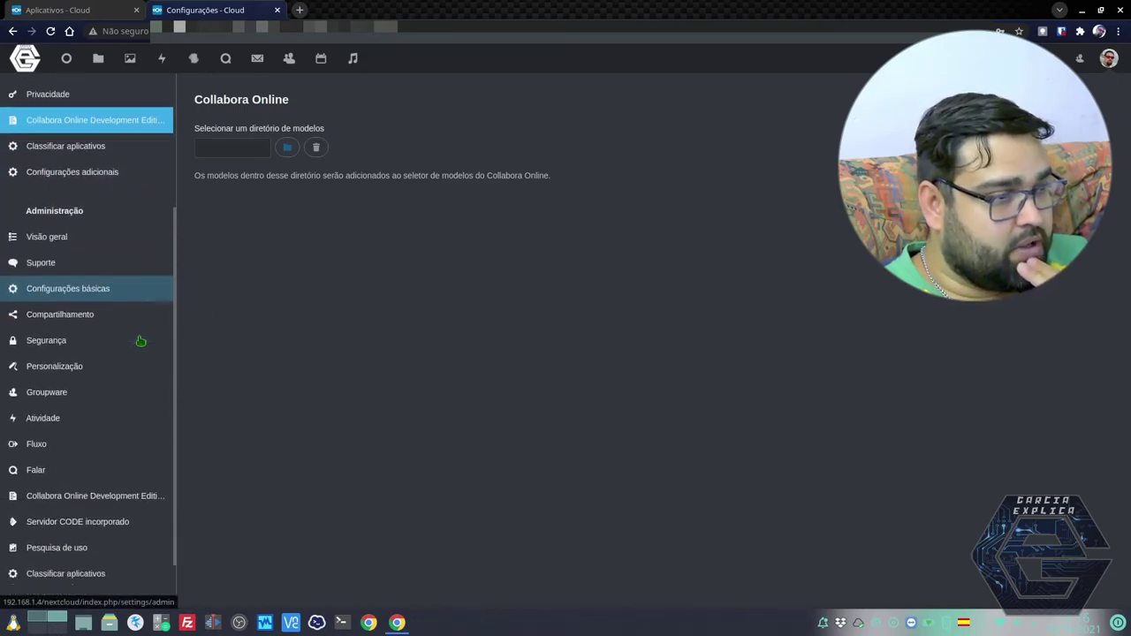
{"action": "left_click", "coordinate": [106, 316]}
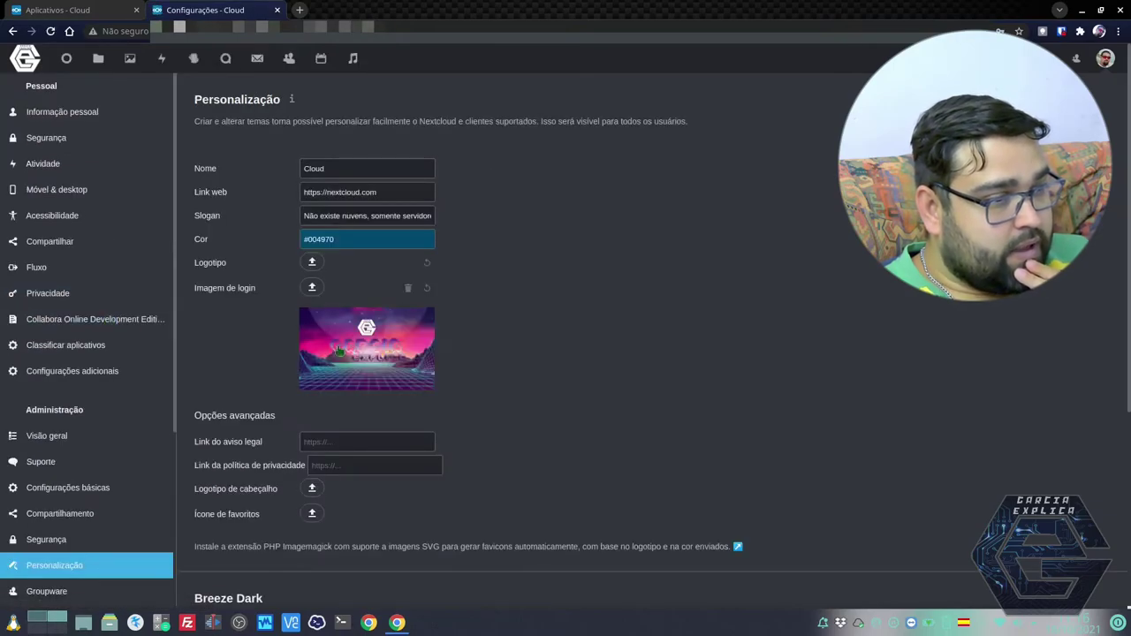
{"action": "scroll", "coordinate": [279, 415], "scroll_direction": "down", "scroll_amount": 4}
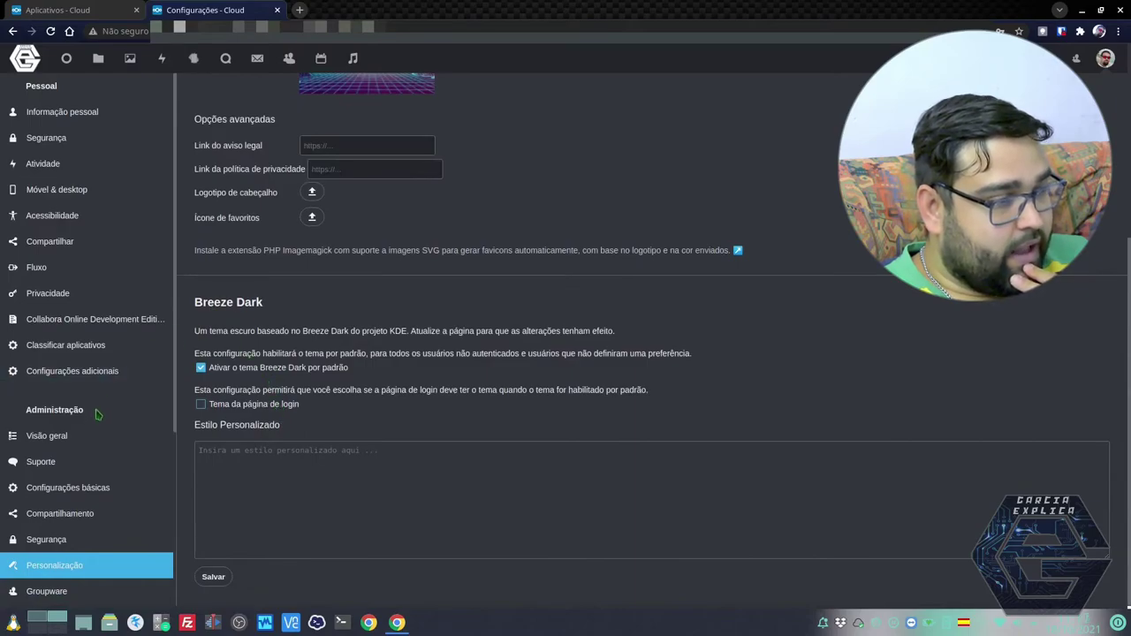
{"action": "scroll", "coordinate": [97, 413], "scroll_direction": "down", "scroll_amount": 3}
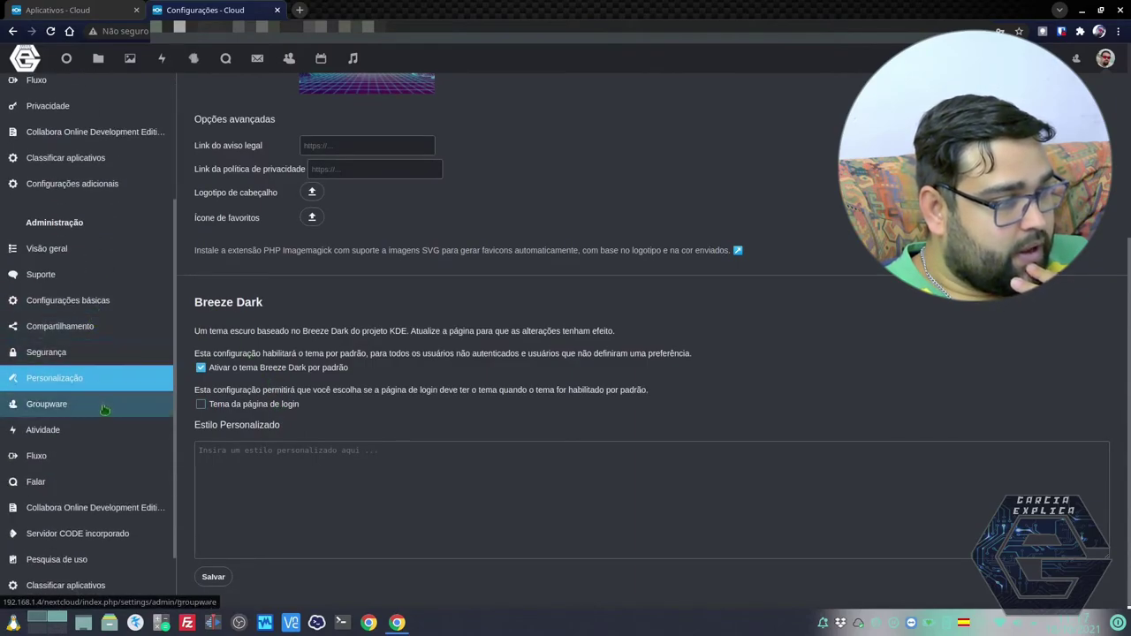
{"action": "scroll", "coordinate": [97, 380], "scroll_direction": "down", "scroll_amount": 1}
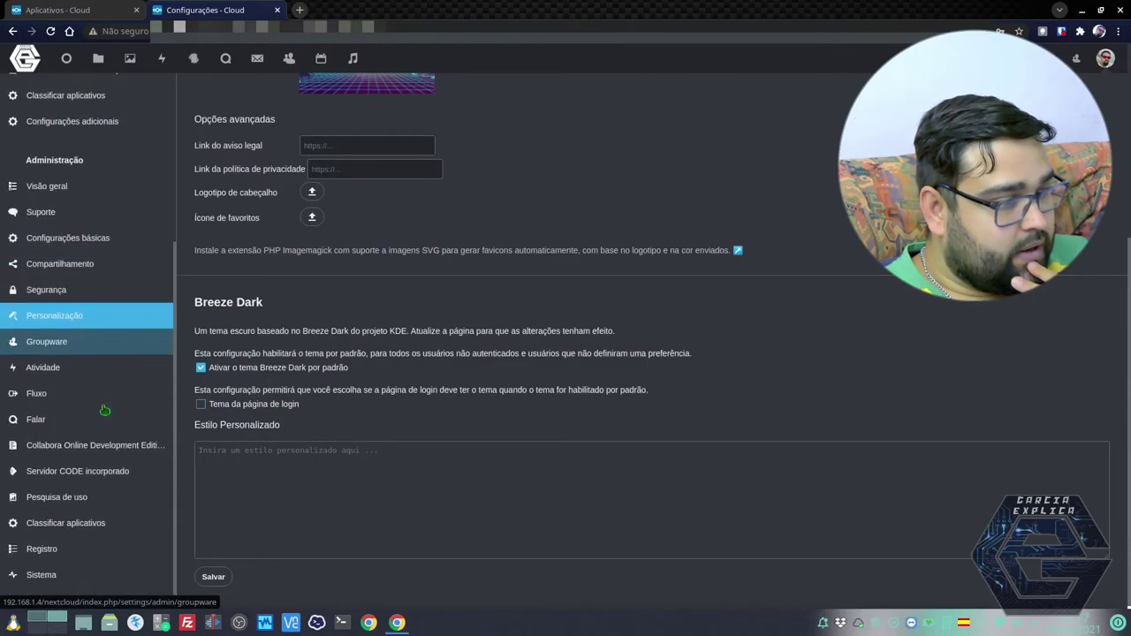
- In Classificar aplicativos, hide Fotos and move it to the end, place Atividade and Falar below Música, and reload the app bar
{"action": "left_click", "coordinate": [115, 522]}
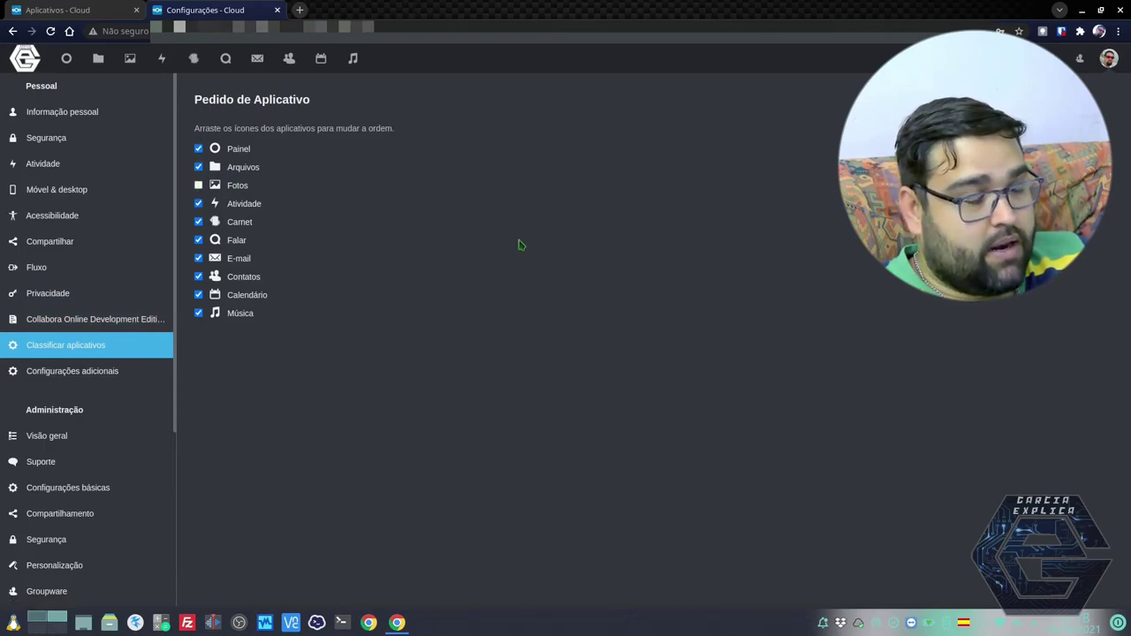
{"action": "left_click_drag", "start_coordinate": [200, 185], "coordinate": [234, 311]}
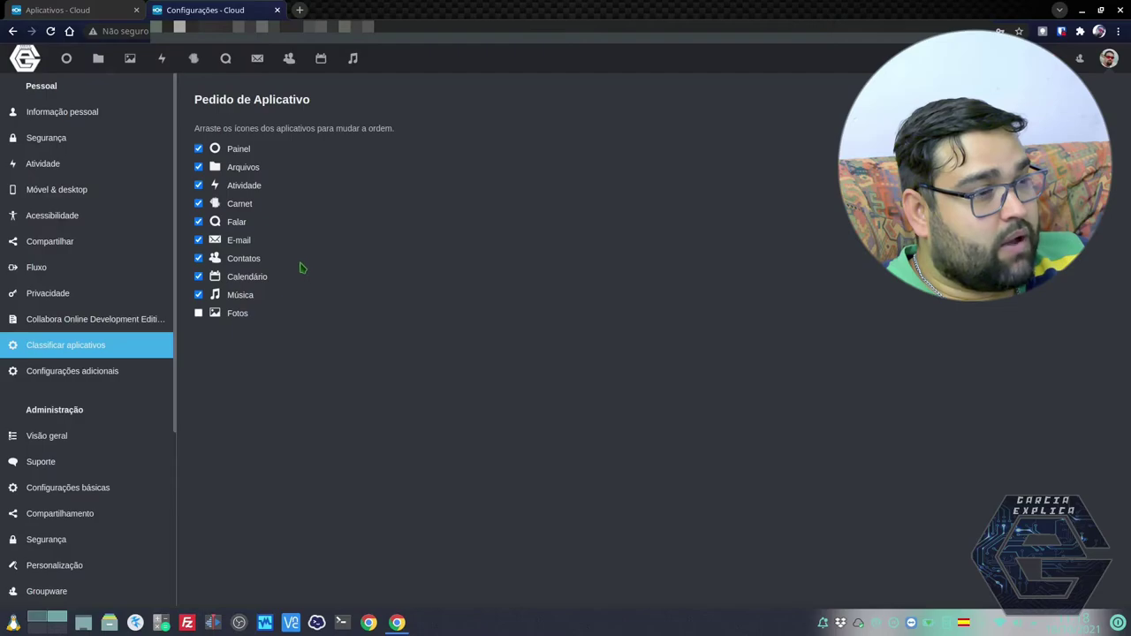
{"action": "left_click_drag", "start_coordinate": [254, 193], "coordinate": [253, 291]}
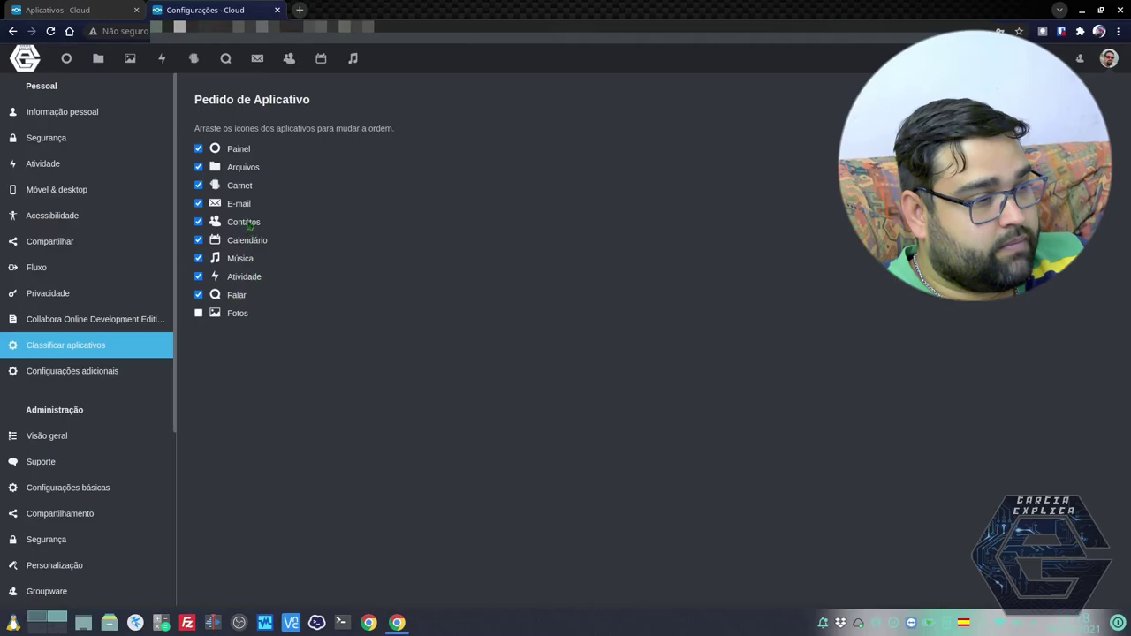
{"action": "left_click", "coordinate": [101, 323]}
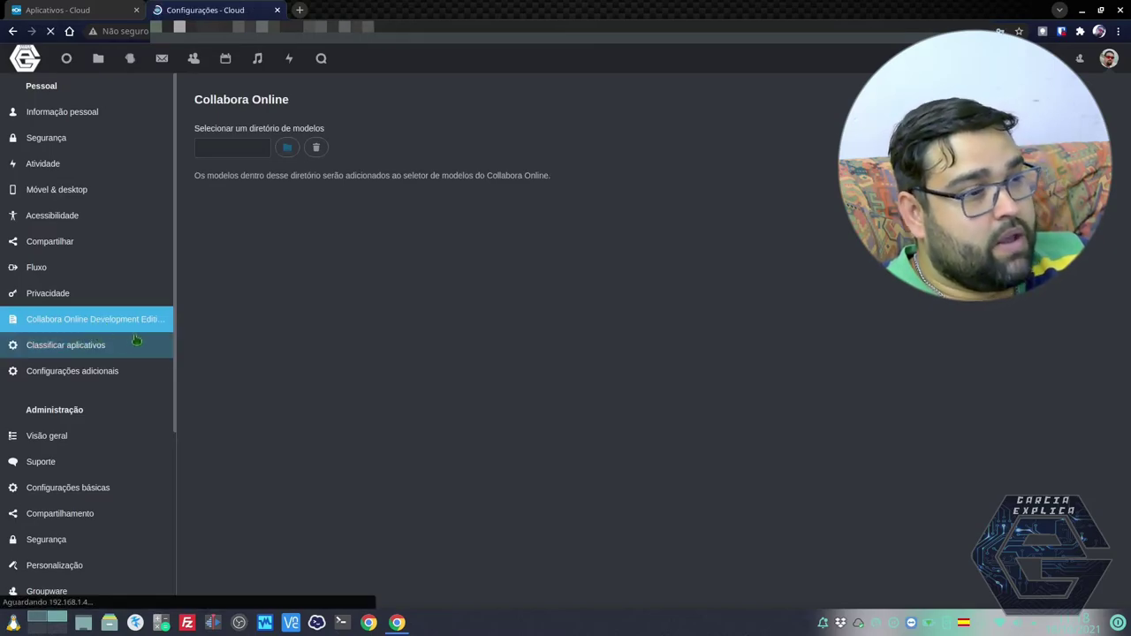
- Hide Falar, Atividade, Música and Calendário from the app bar through Classificar aplicativos
{"action": "left_click", "coordinate": [124, 345]}
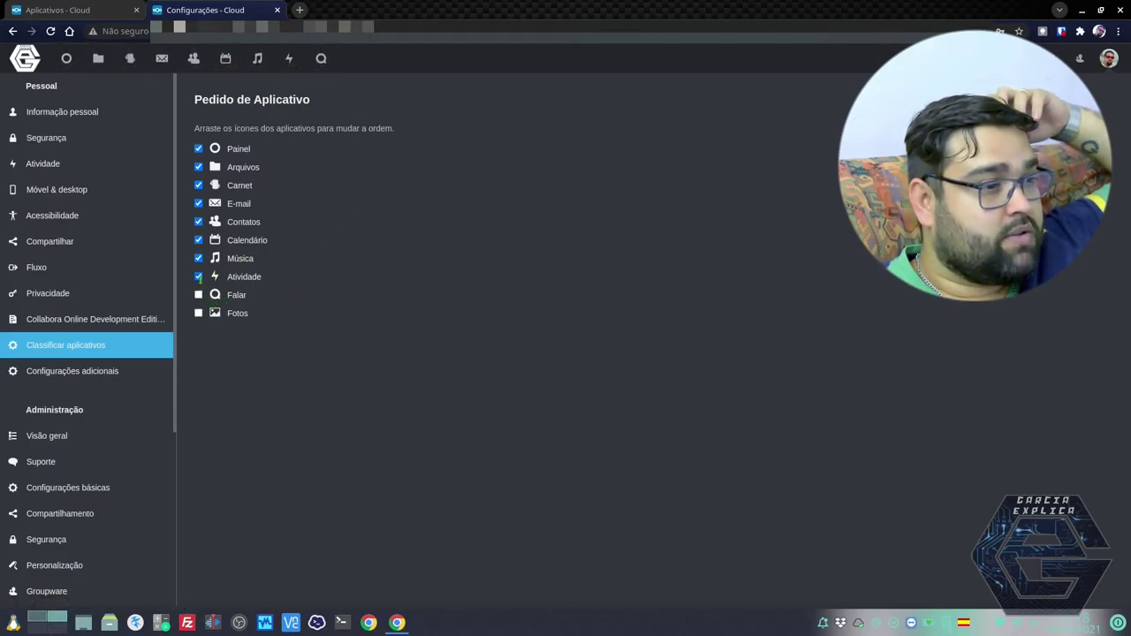
{"action": "left_click", "coordinate": [119, 320]}
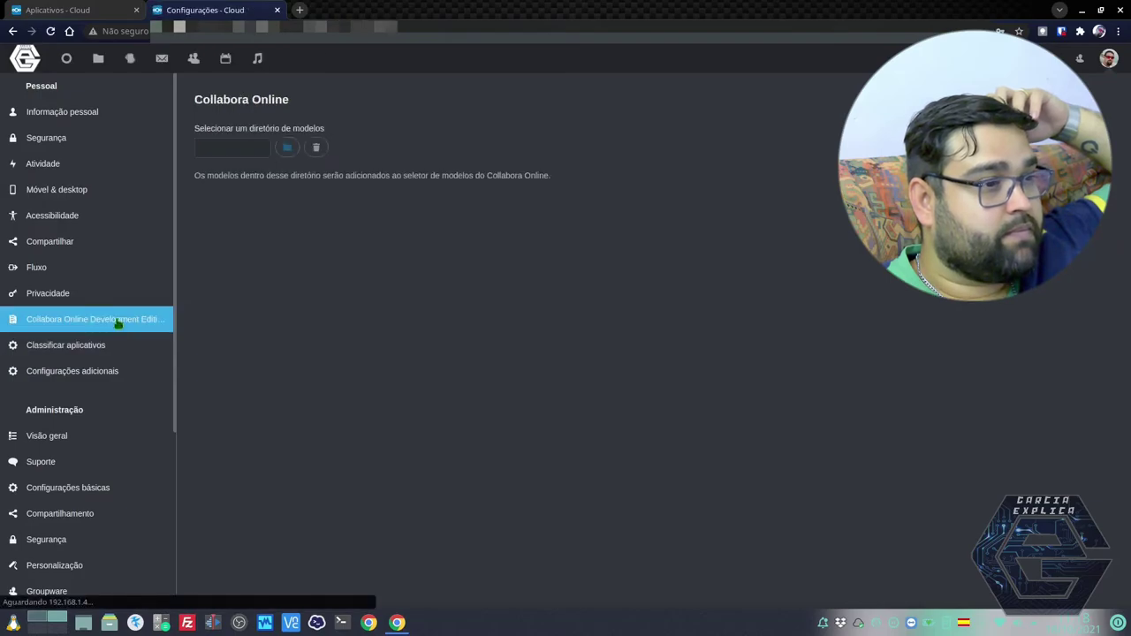
{"action": "left_click", "coordinate": [109, 347]}
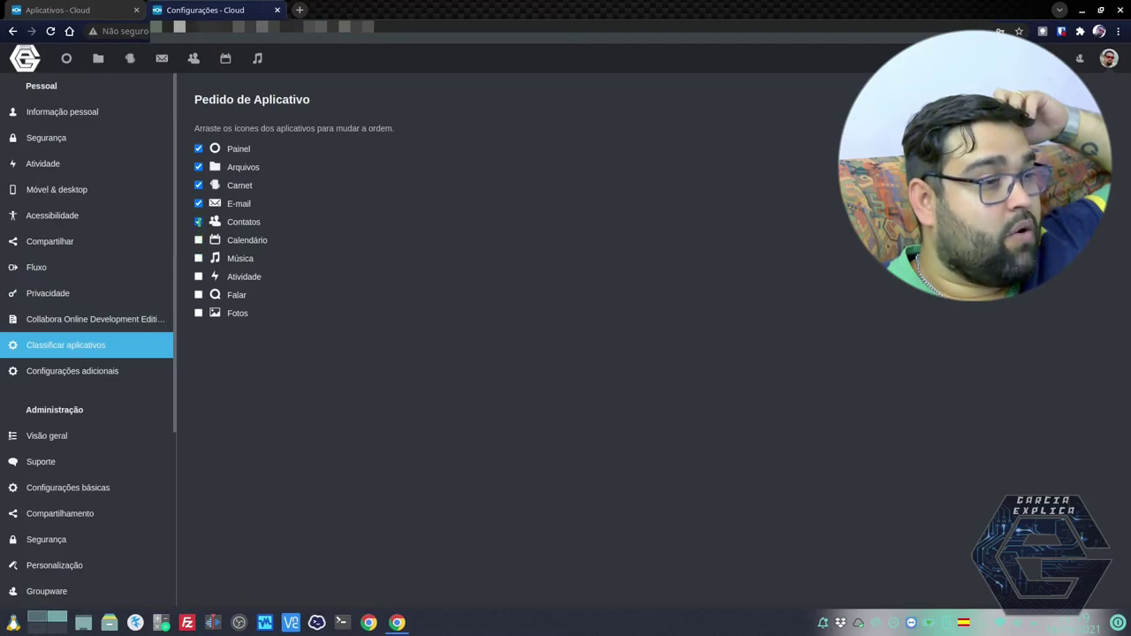
{"action": "left_click", "coordinate": [113, 371]}
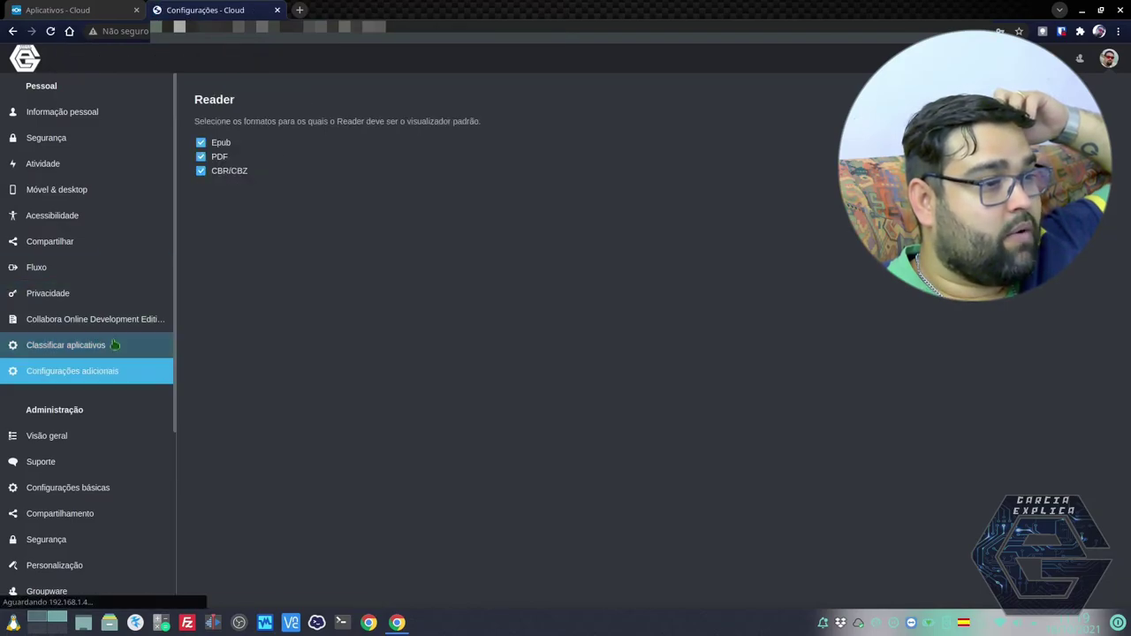
- Open the Contatos app in a separate browser tab, view it and close that tab
{"action": "middle_click", "coordinate": [194, 58]}
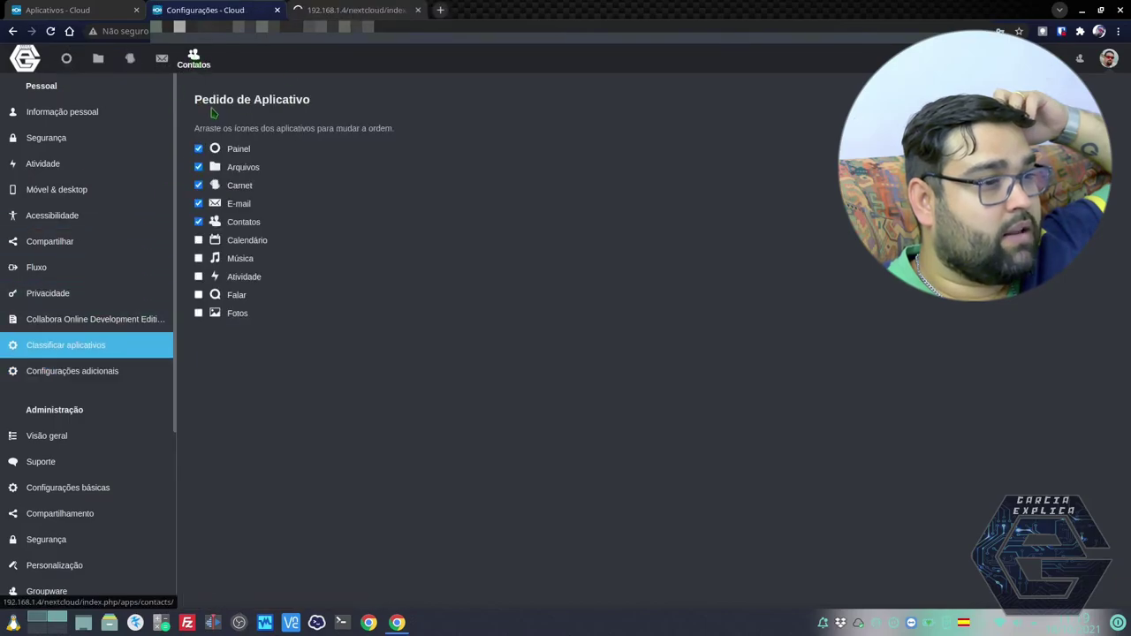
{"action": "left_click", "coordinate": [351, 9]}
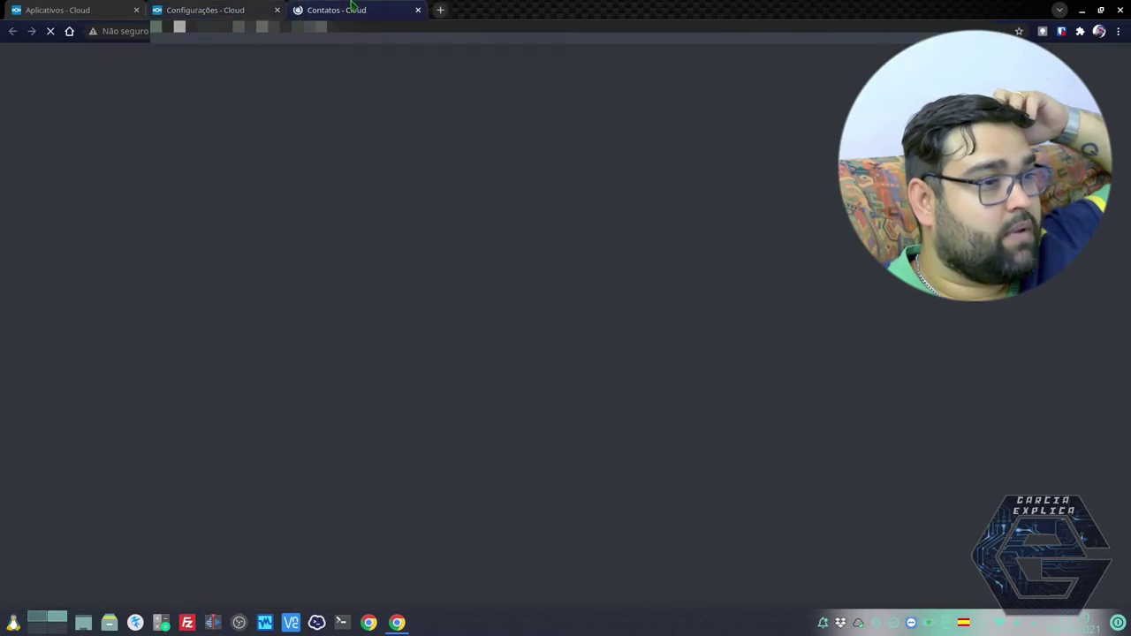
{"action": "left_click", "coordinate": [418, 10]}
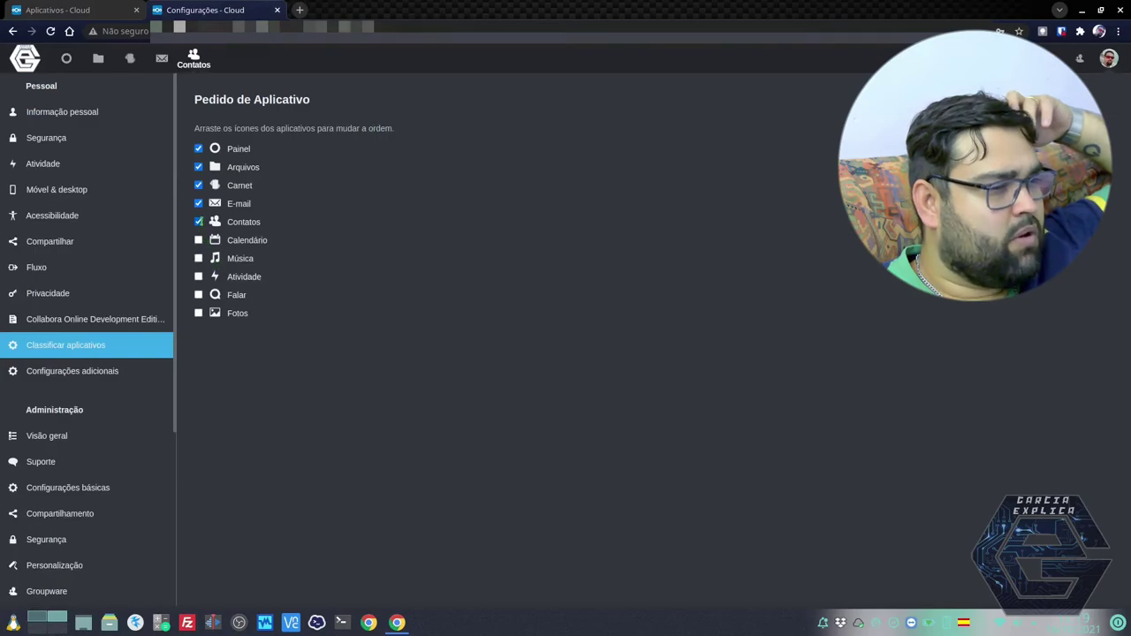
- Hide Contatos from the app bar and reload the Classificar aplicativos page
{"action": "left_click", "coordinate": [198, 222]}
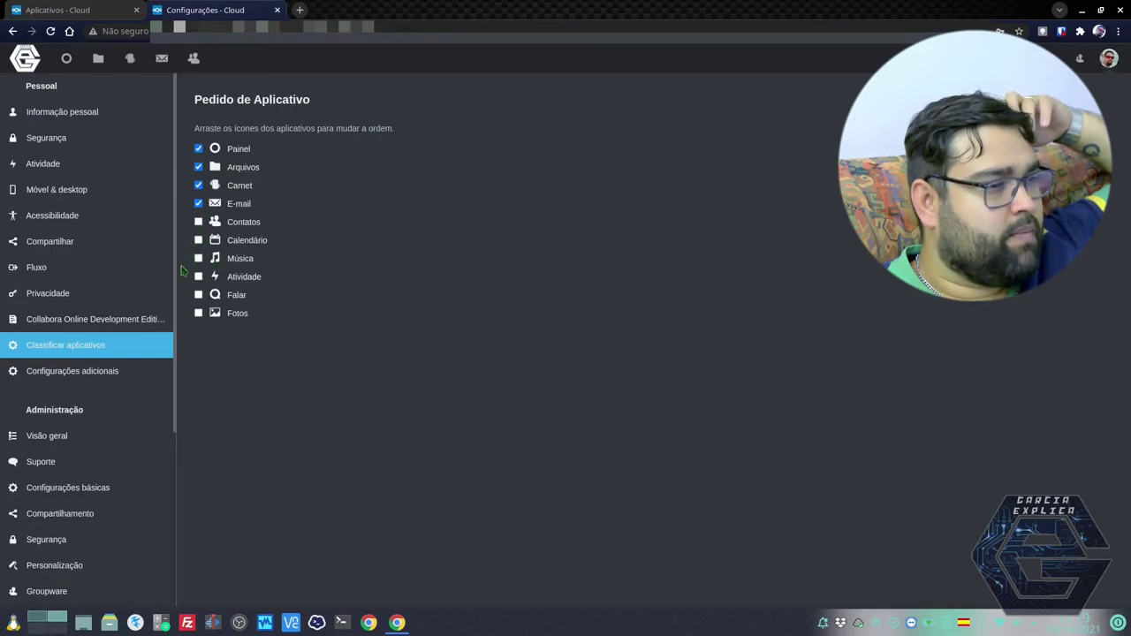
{"action": "left_click", "coordinate": [67, 371]}
{"action": "left_click", "coordinate": [71, 346]}
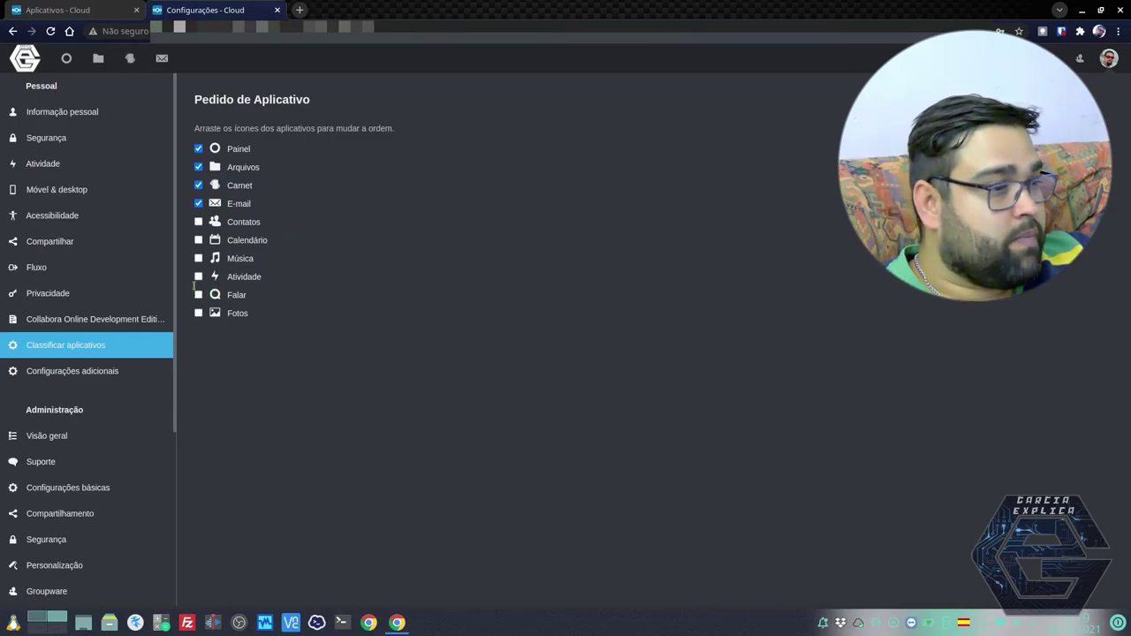
- Review which file formats Reader opens by default in the personal Configurações adicionais
{"action": "left_click", "coordinate": [89, 371]}
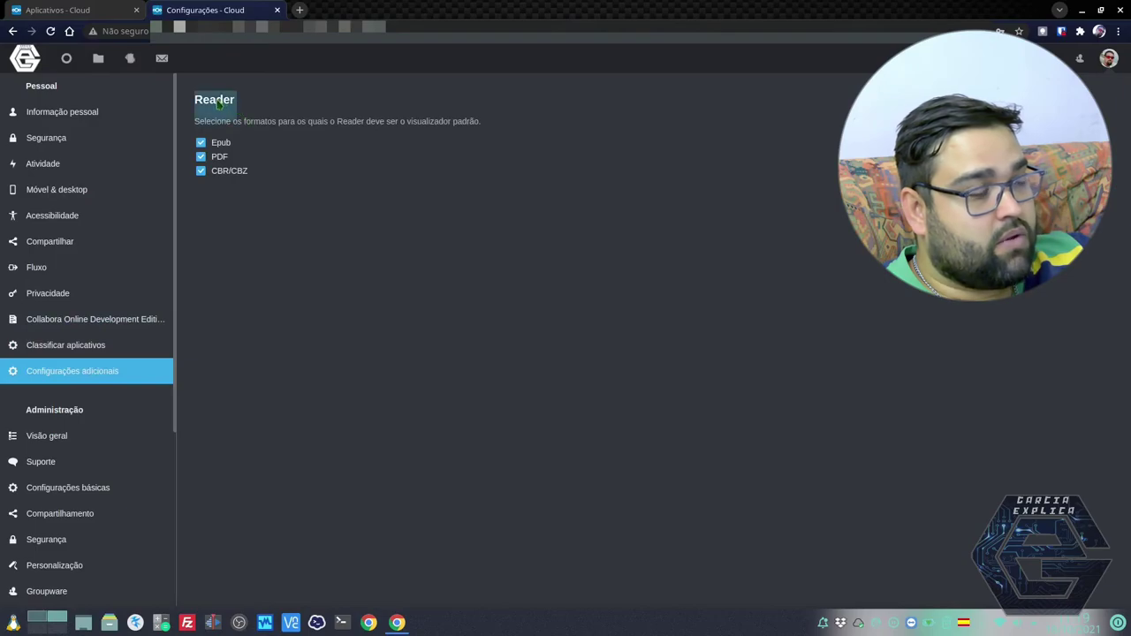
{"action": "left_click_drag", "start_coordinate": [251, 127], "coordinate": [309, 177]}
{"action": "left_click", "coordinate": [296, 187]}
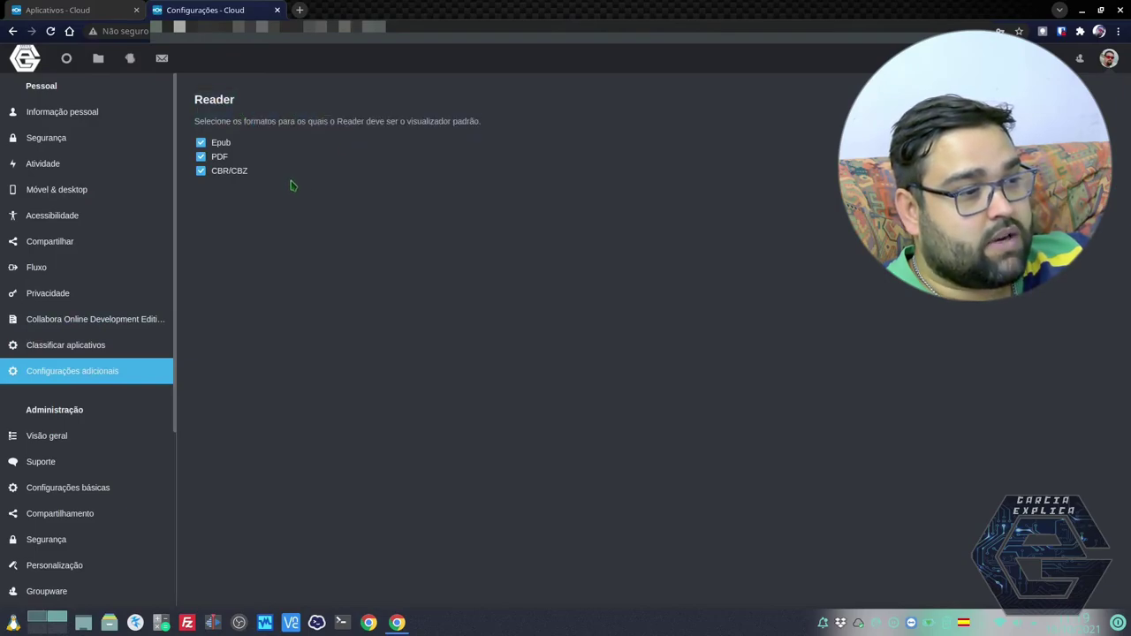
{"action": "left_click_drag", "start_coordinate": [210, 123], "coordinate": [195, 298]}
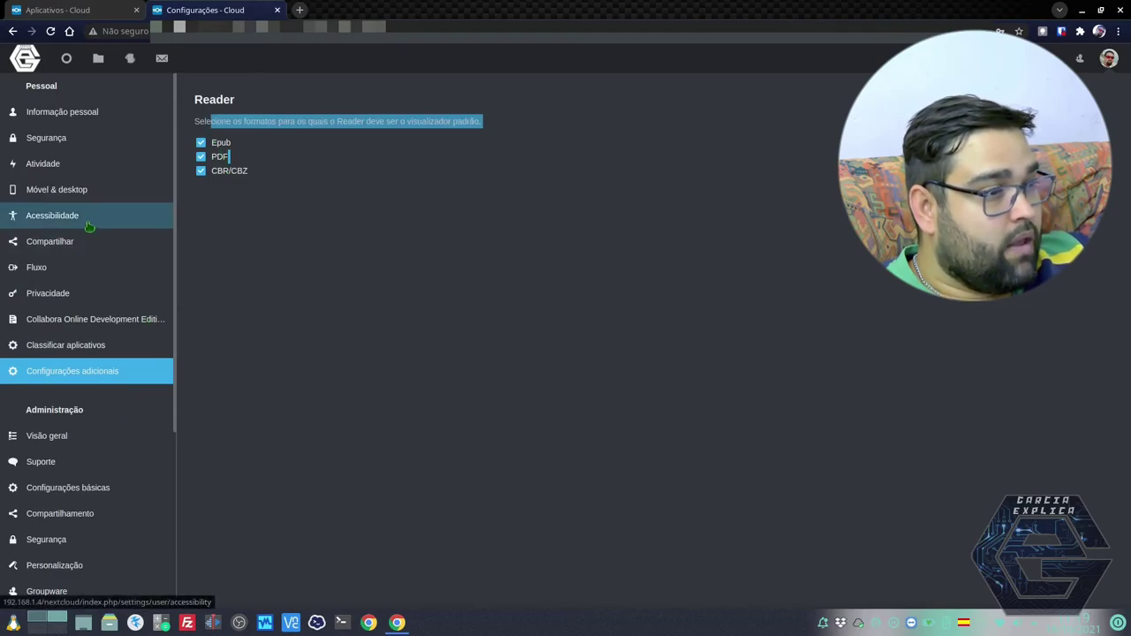
- Examine the administration settings of Collabora Online Development Edition, covering the server choice, advanced options, secure view and global templates
{"action": "scroll", "coordinate": [164, 349], "scroll_direction": "down", "scroll_amount": 3}
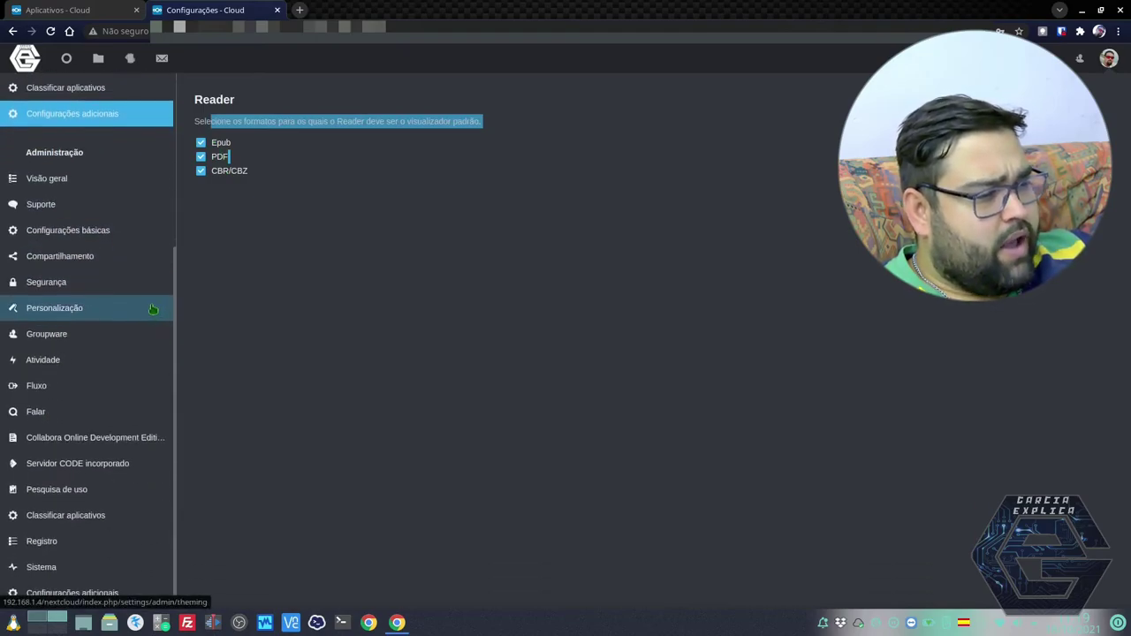
{"action": "scroll", "coordinate": [88, 428], "scroll_direction": "up", "scroll_amount": 1}
{"action": "scroll", "coordinate": [79, 469], "scroll_direction": "down", "scroll_amount": 1}
{"action": "left_click", "coordinate": [88, 463]}
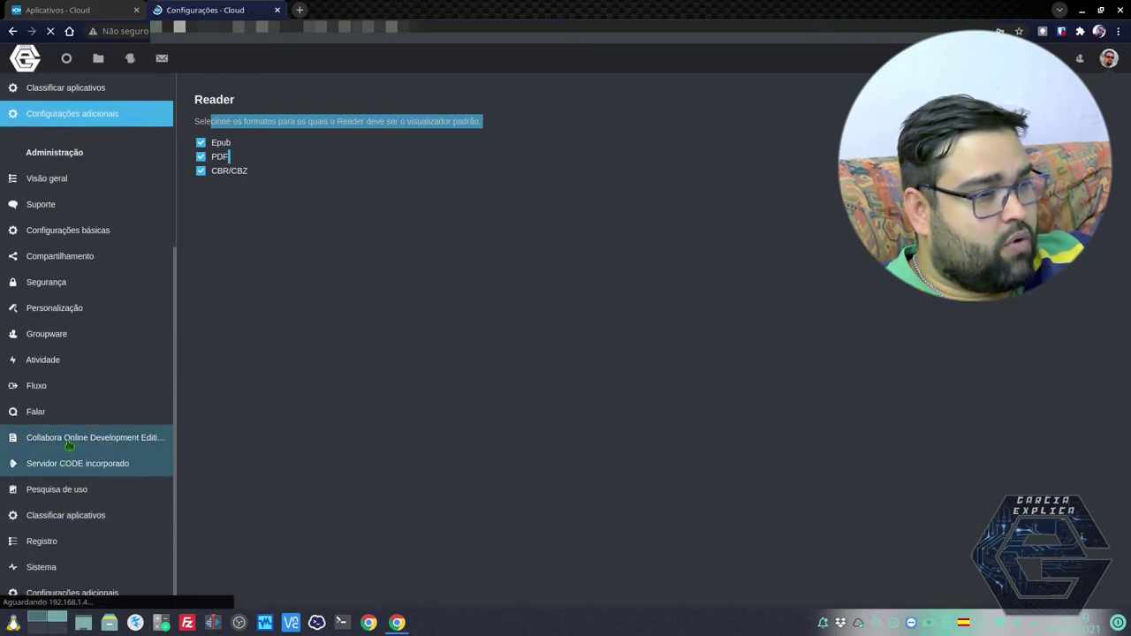
{"action": "left_click", "coordinate": [69, 437]}
{"action": "scroll", "coordinate": [75, 447], "scroll_direction": "down", "scroll_amount": 3}
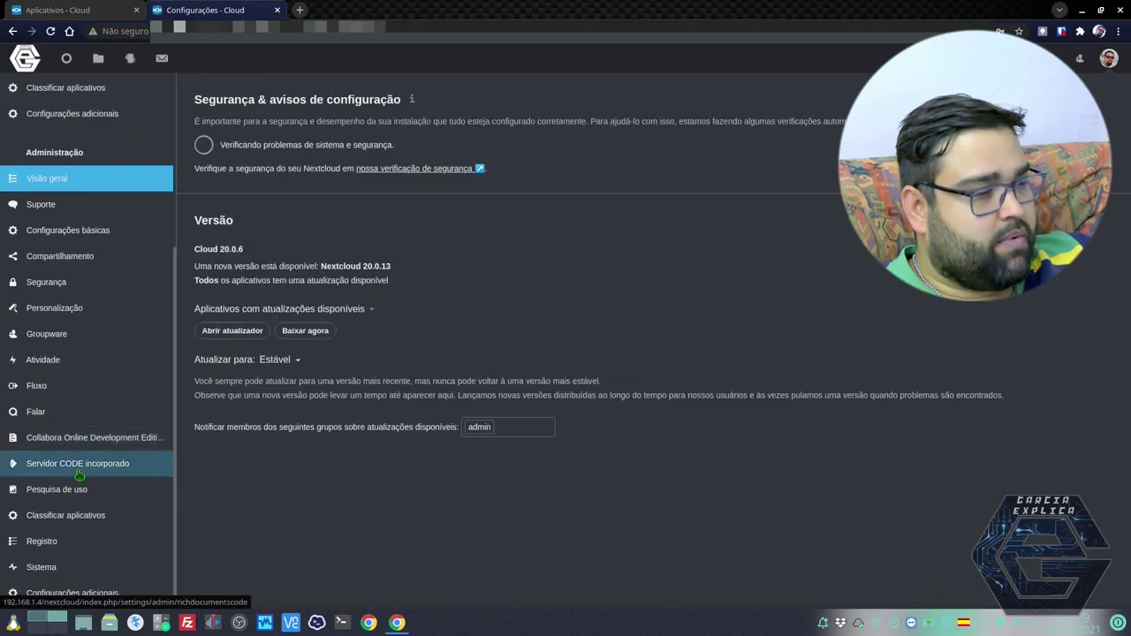
{"action": "left_click", "coordinate": [93, 442]}
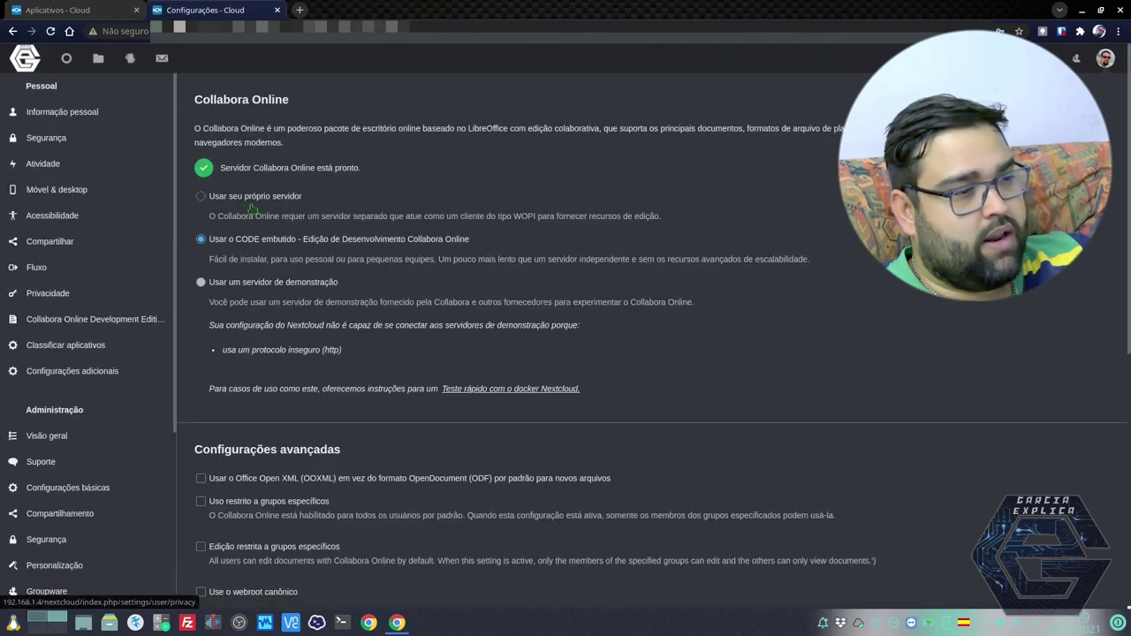
{"action": "scroll", "coordinate": [53, 468], "scroll_direction": "down", "scroll_amount": 3}
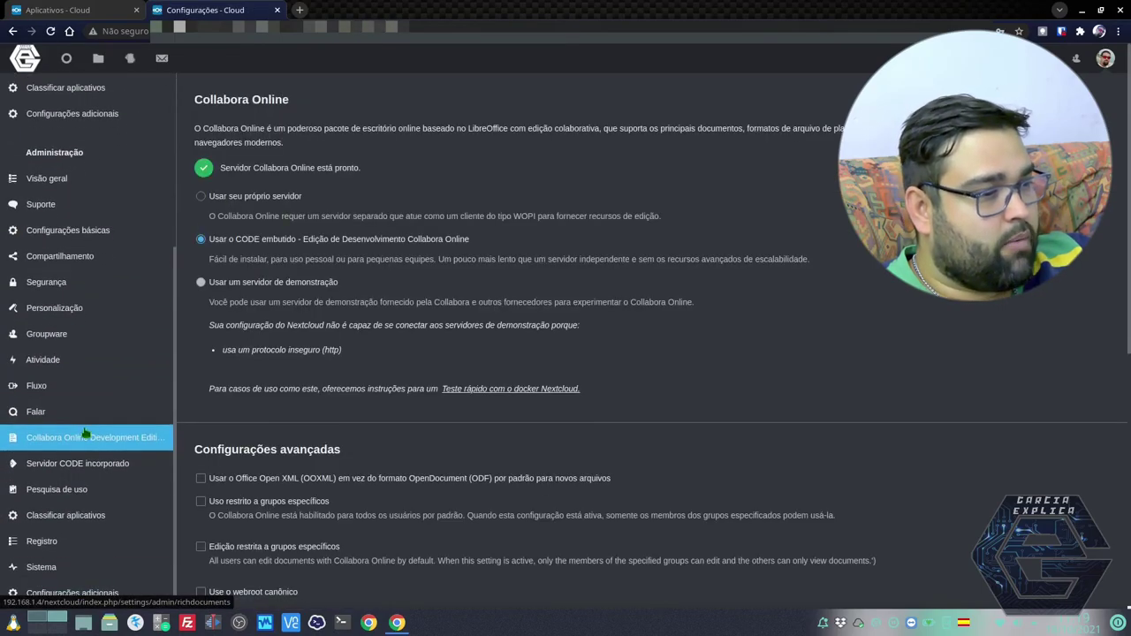
{"action": "scroll", "coordinate": [133, 425], "scroll_direction": "up", "scroll_amount": 1}
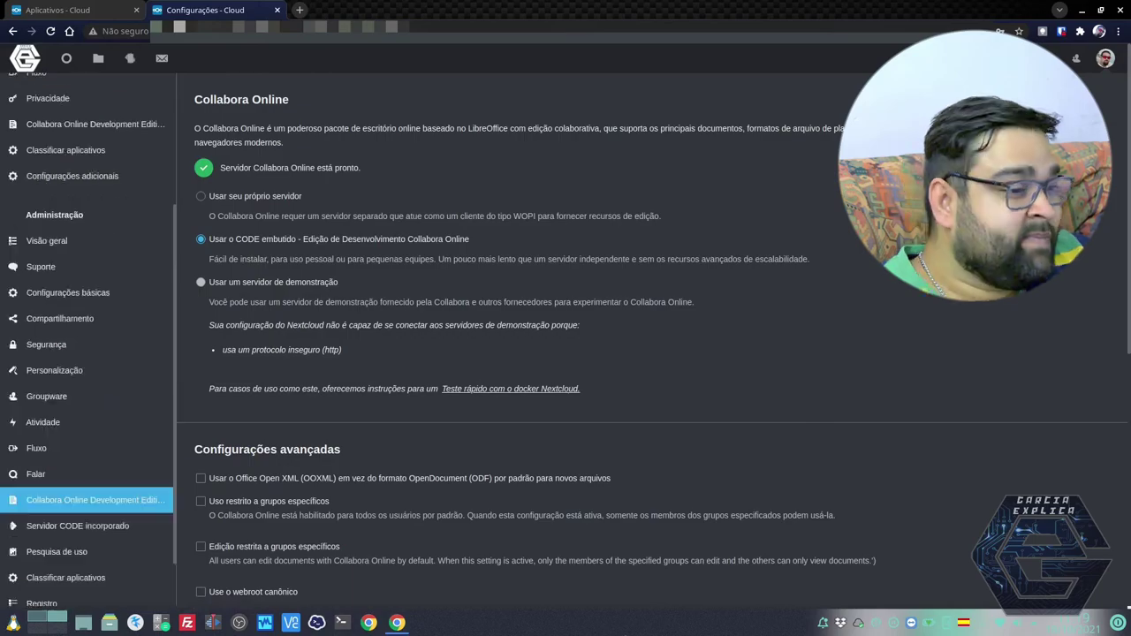
{"action": "scroll", "coordinate": [461, 336], "scroll_direction": "down", "scroll_amount": 5}
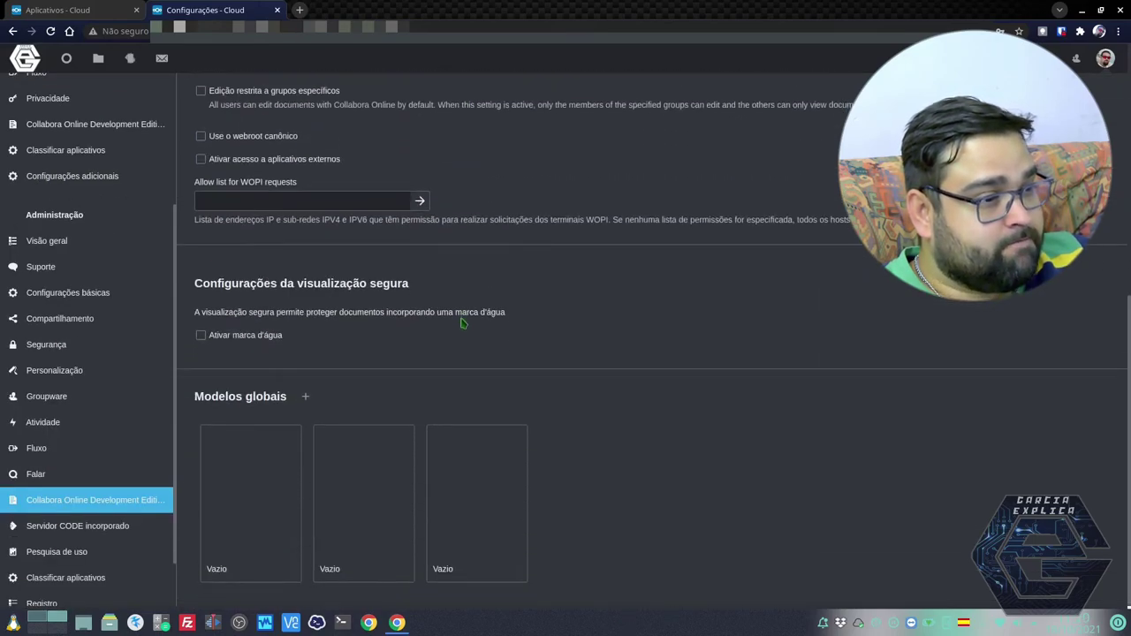
{"action": "scroll", "coordinate": [462, 323], "scroll_direction": "up", "scroll_amount": 5}
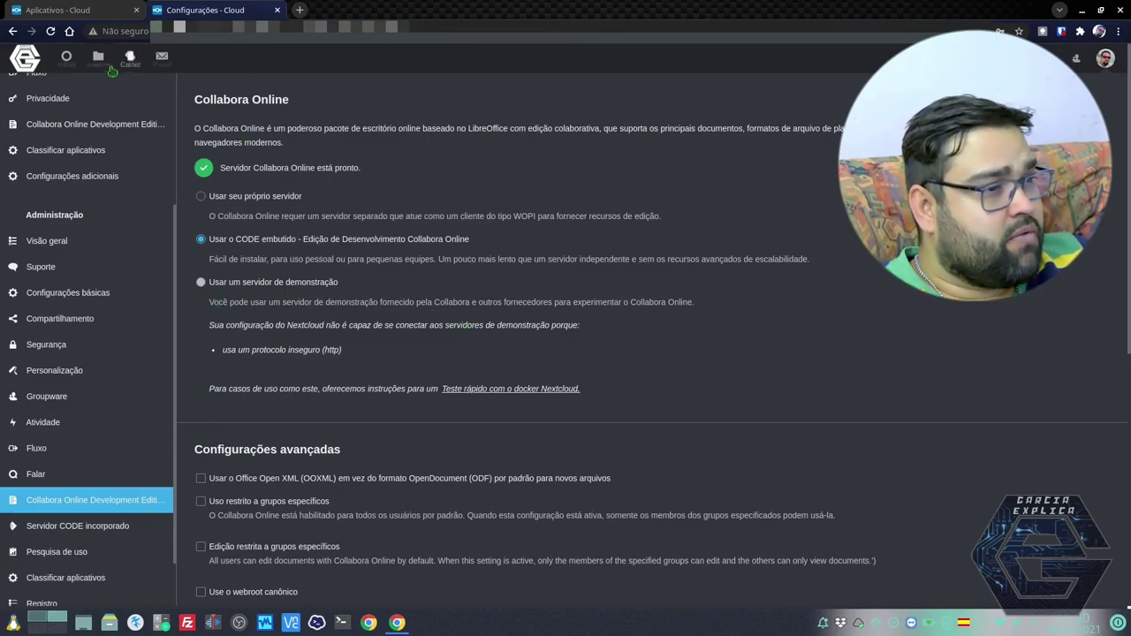
{"action": "scroll", "coordinate": [121, 257], "scroll_direction": "up", "scroll_amount": 3}
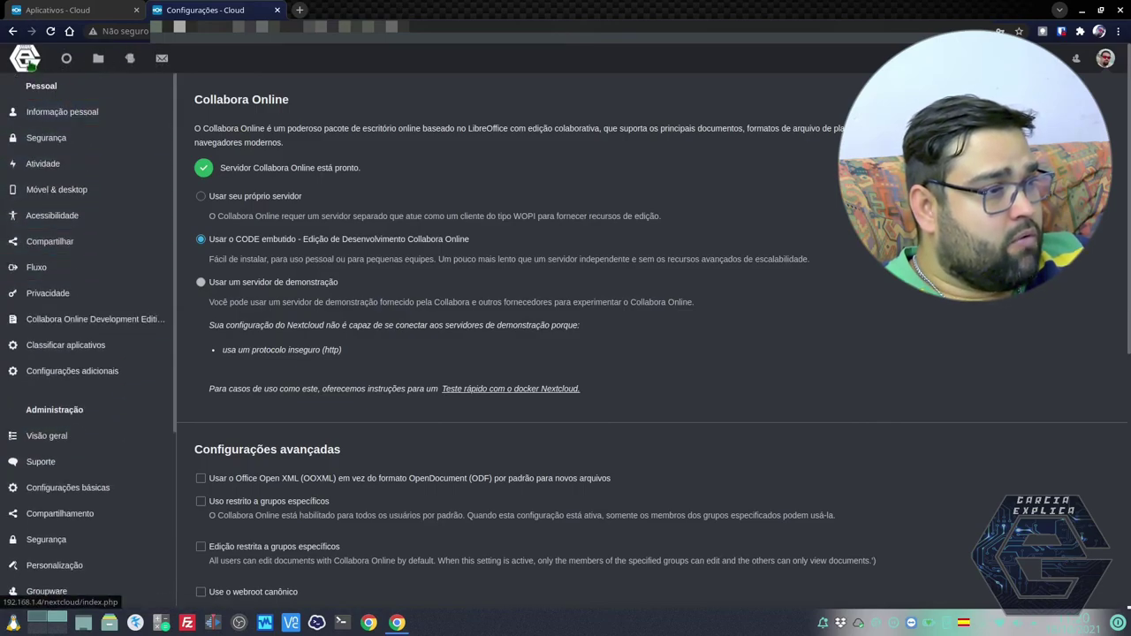
- Return to the Painel dashboard and close the browser tab holding the Aplicativos page
{"action": "left_click", "coordinate": [25, 58]}
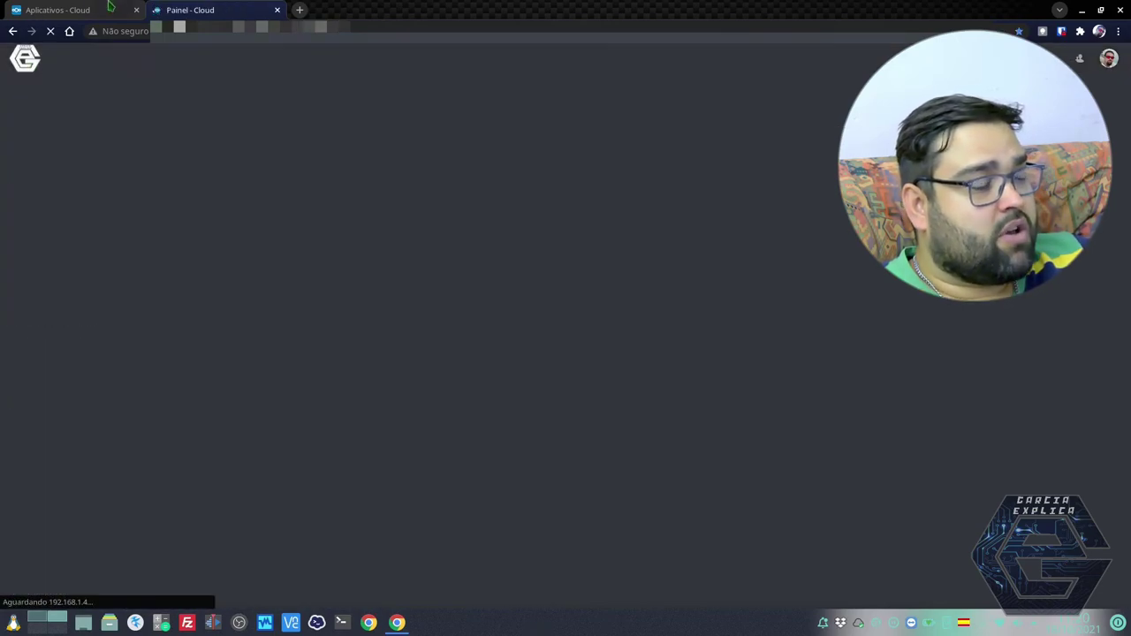
{"action": "left_click", "coordinate": [104, 6]}
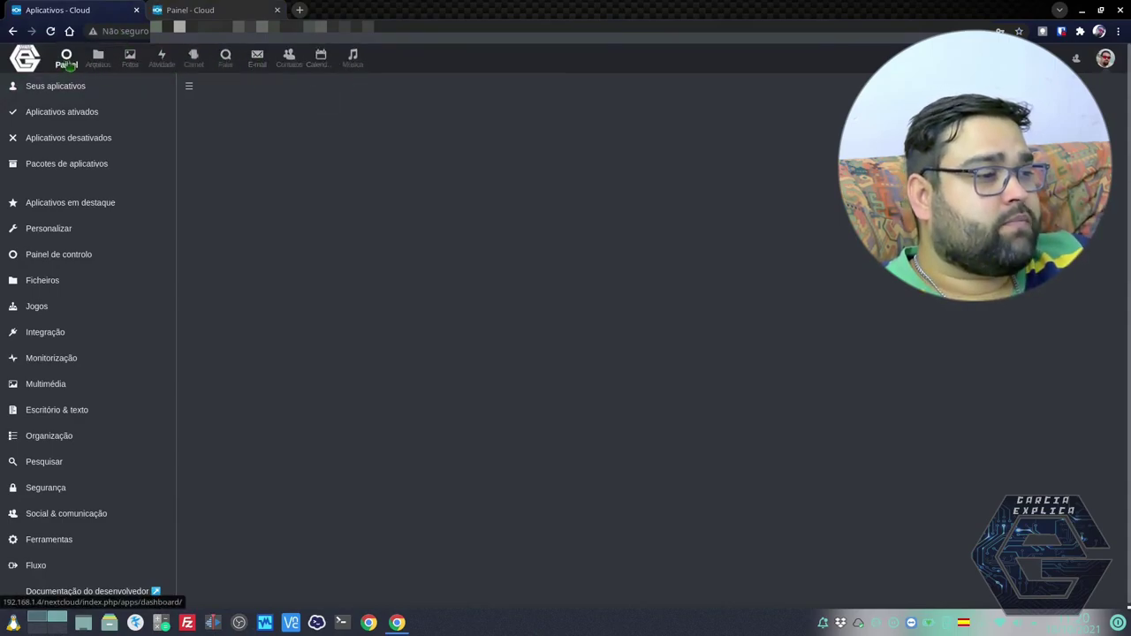
{"action": "left_click", "coordinate": [136, 10]}
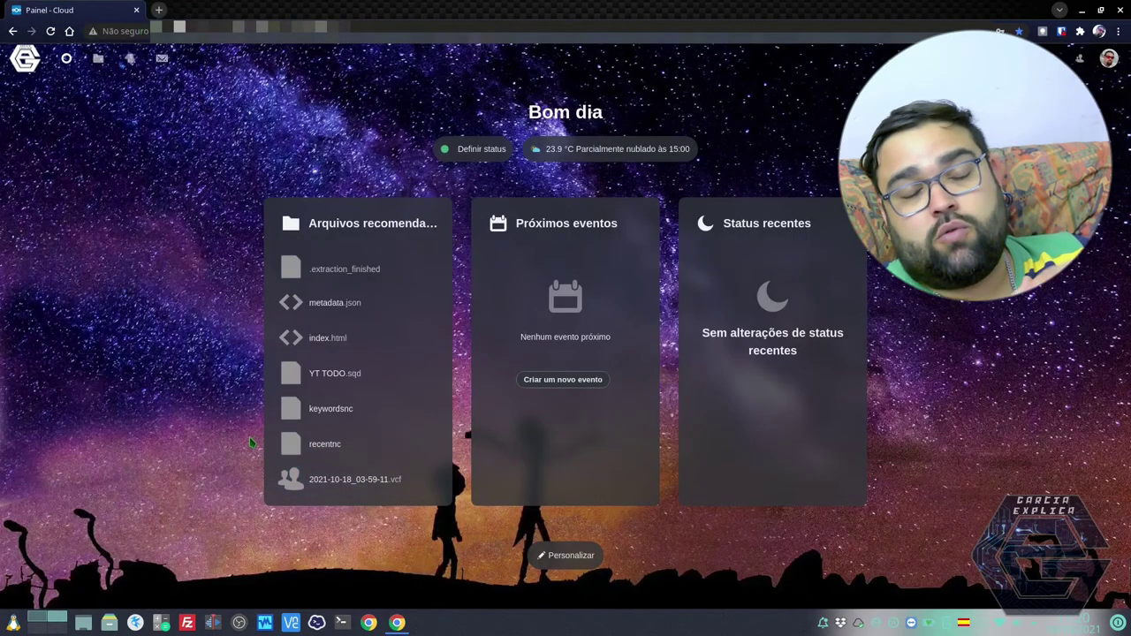